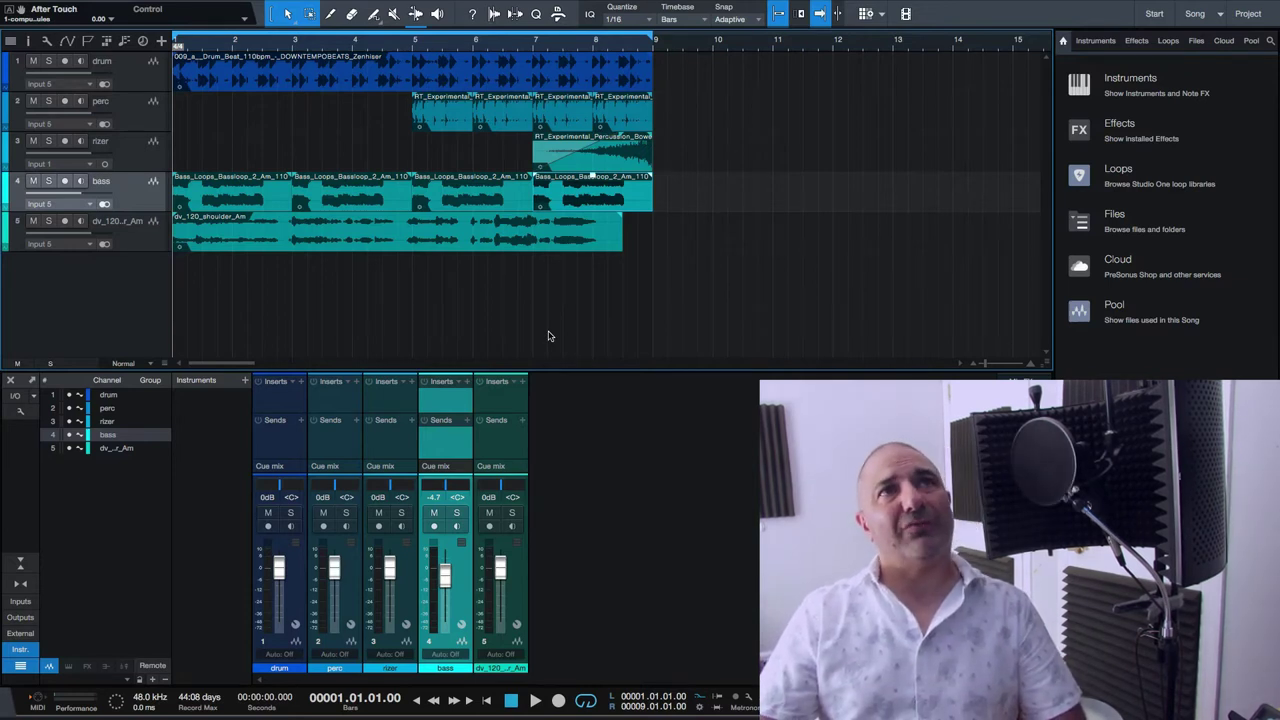
Step: Select track 5, the dv_120 vocal loop, in the arrange view
{"action": "left_click", "coordinate": [263, 226]}
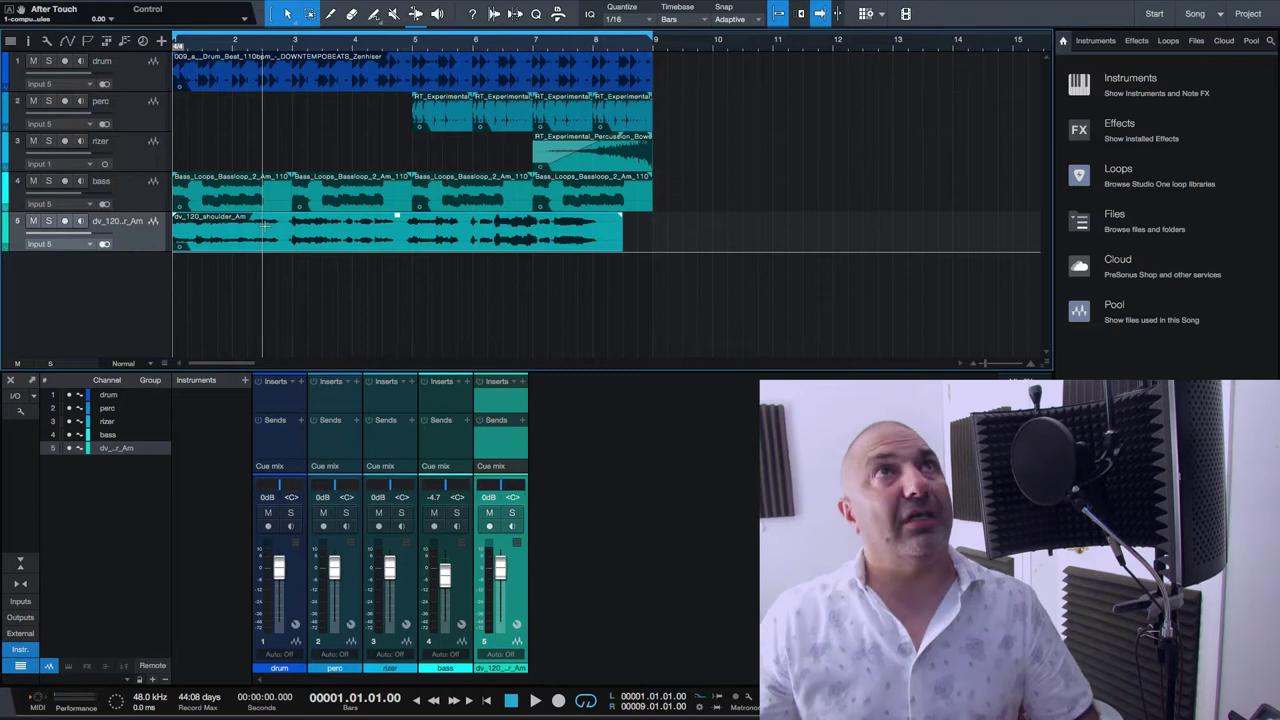
Step: Start song playback to audition the arrangement
{"action": "key", "text": "space"}
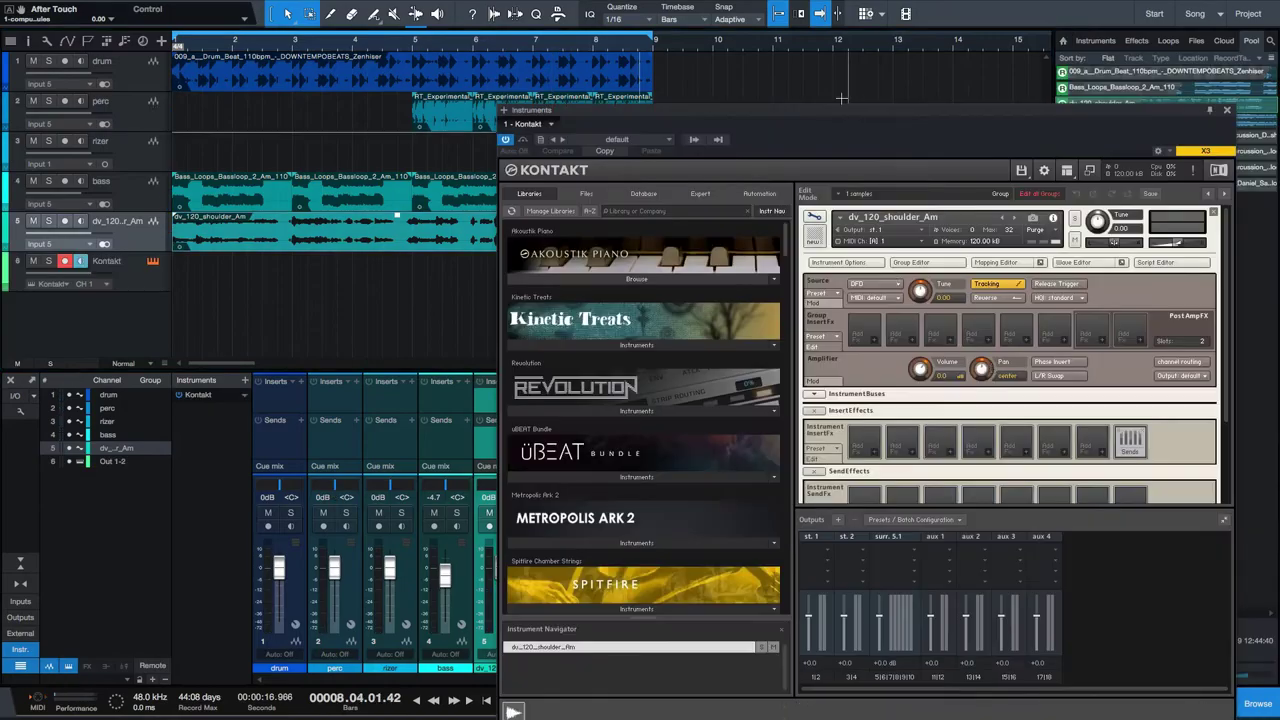
Step: In Kontakt's Wave Editor, move the sample start to the vocal's onset and show Sync / Slice settings
{"action": "left_click_drag", "start_coordinate": [842, 112], "coordinate": [642, 60]}
{"action": "left_click", "coordinate": [873, 209]}
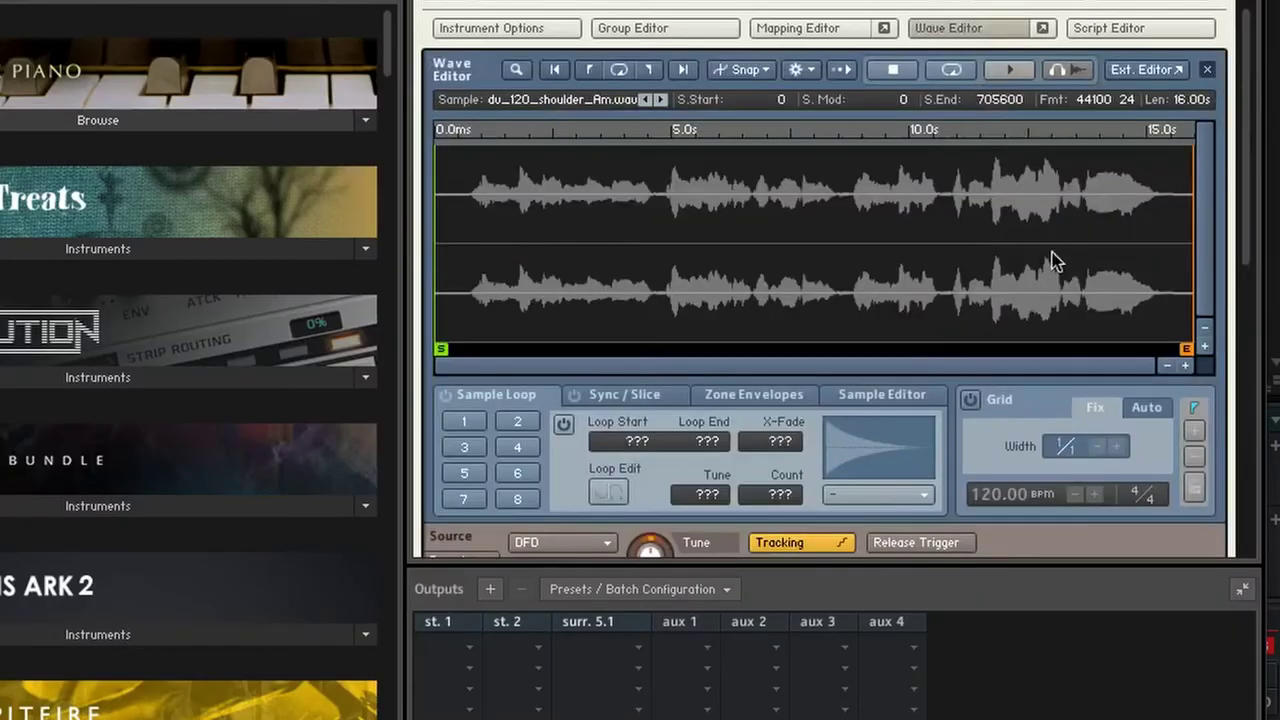
{"action": "left_click_drag", "start_coordinate": [438, 350], "coordinate": [470, 349]}
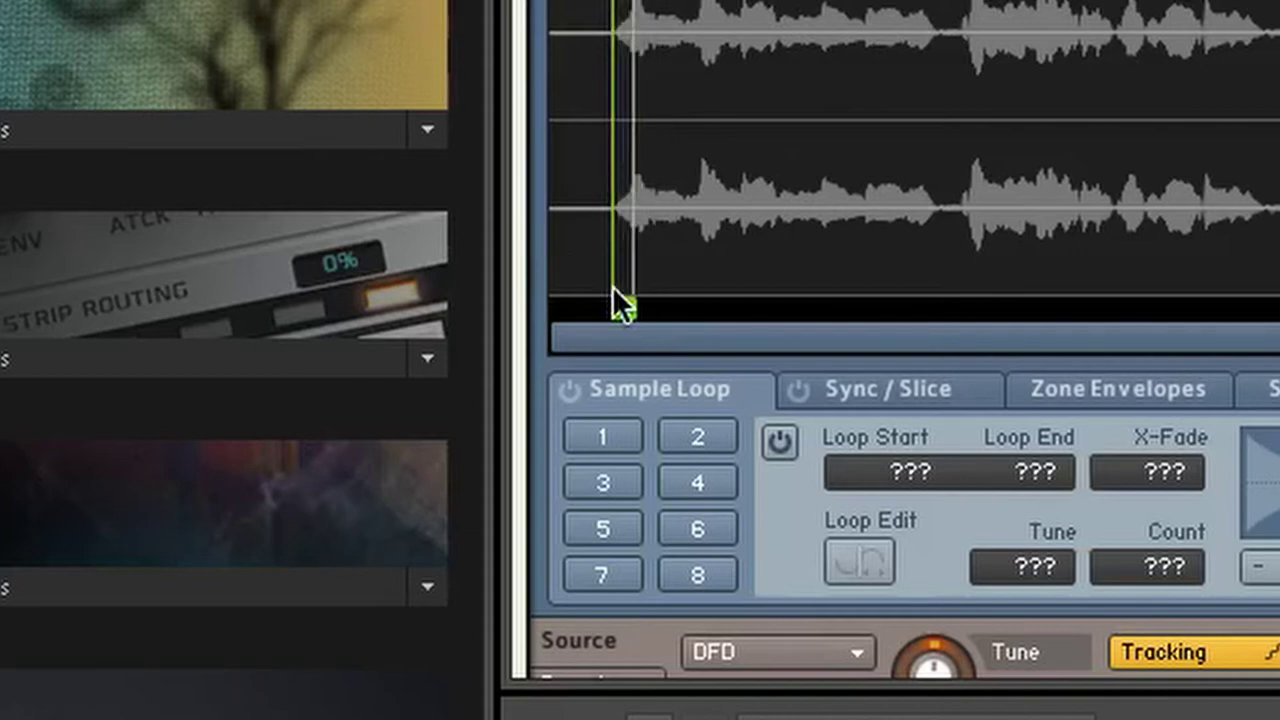
{"action": "left_click_drag", "start_coordinate": [613, 290], "coordinate": [615, 290]}
{"action": "left_click", "coordinate": [900, 392]}
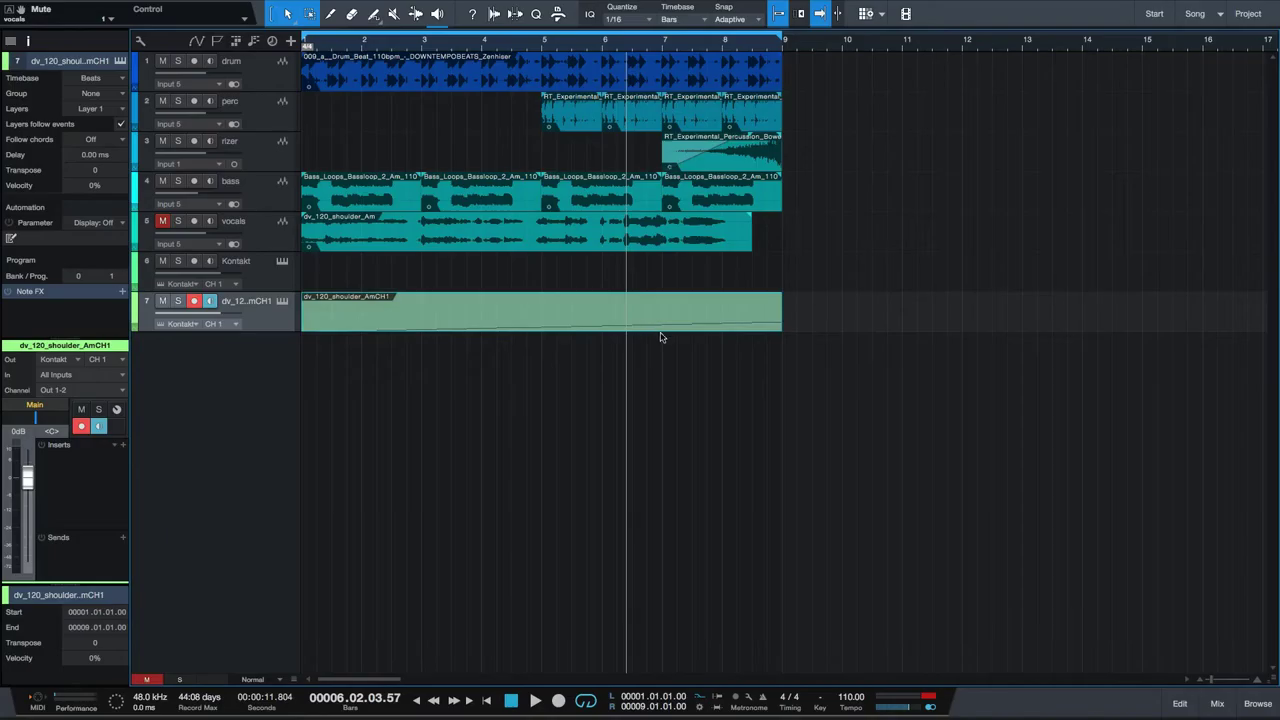
{"action": "double_click", "coordinate": [702, 327]}
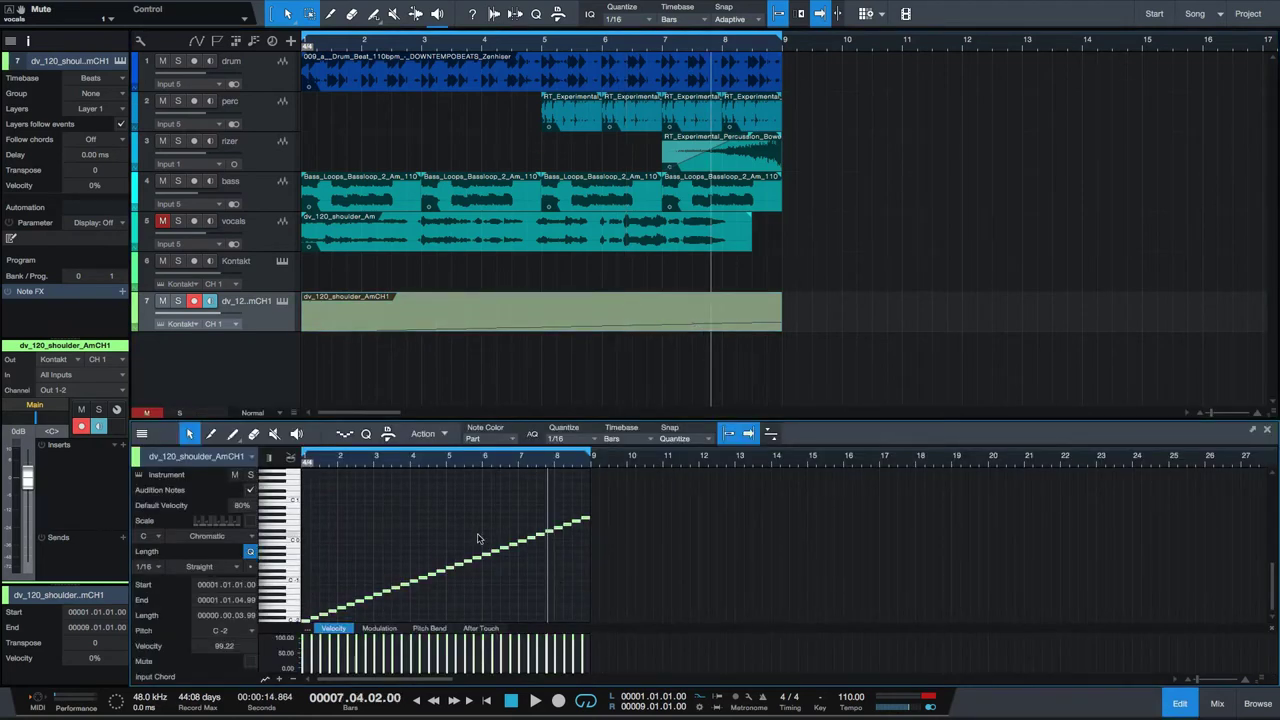
{"action": "key", "text": "e"}
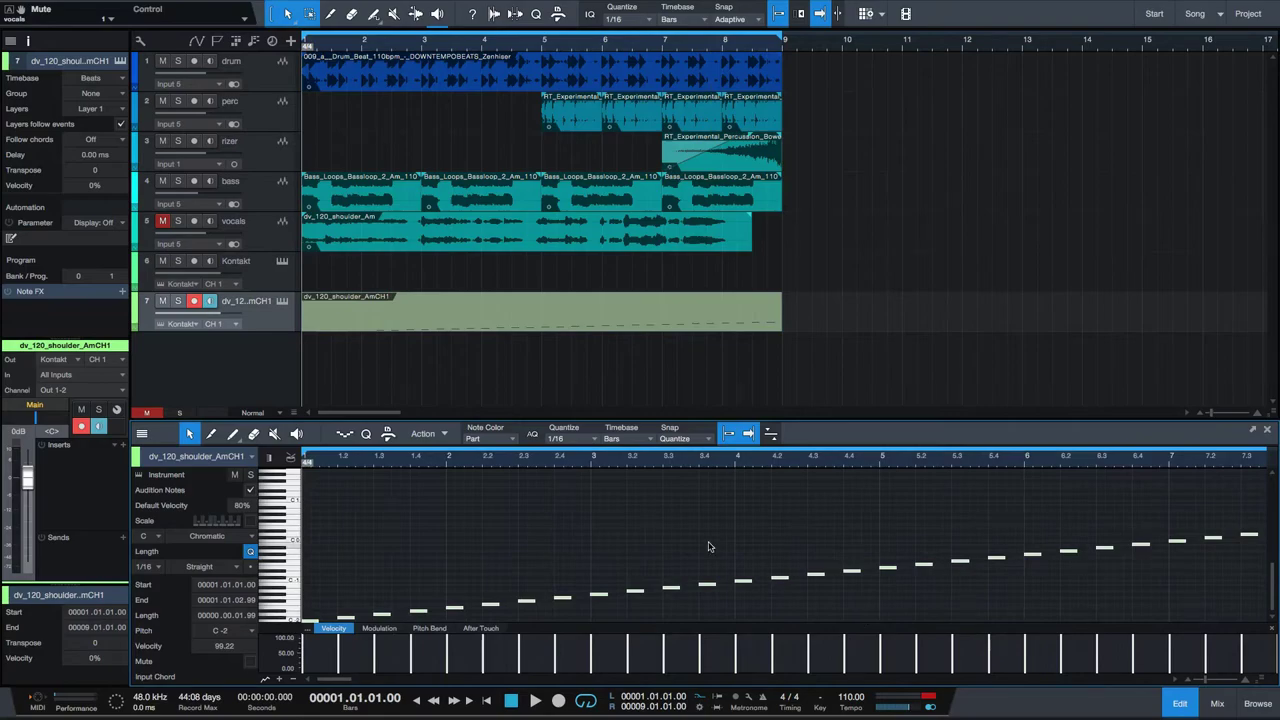
{"action": "key", "text": "space"}
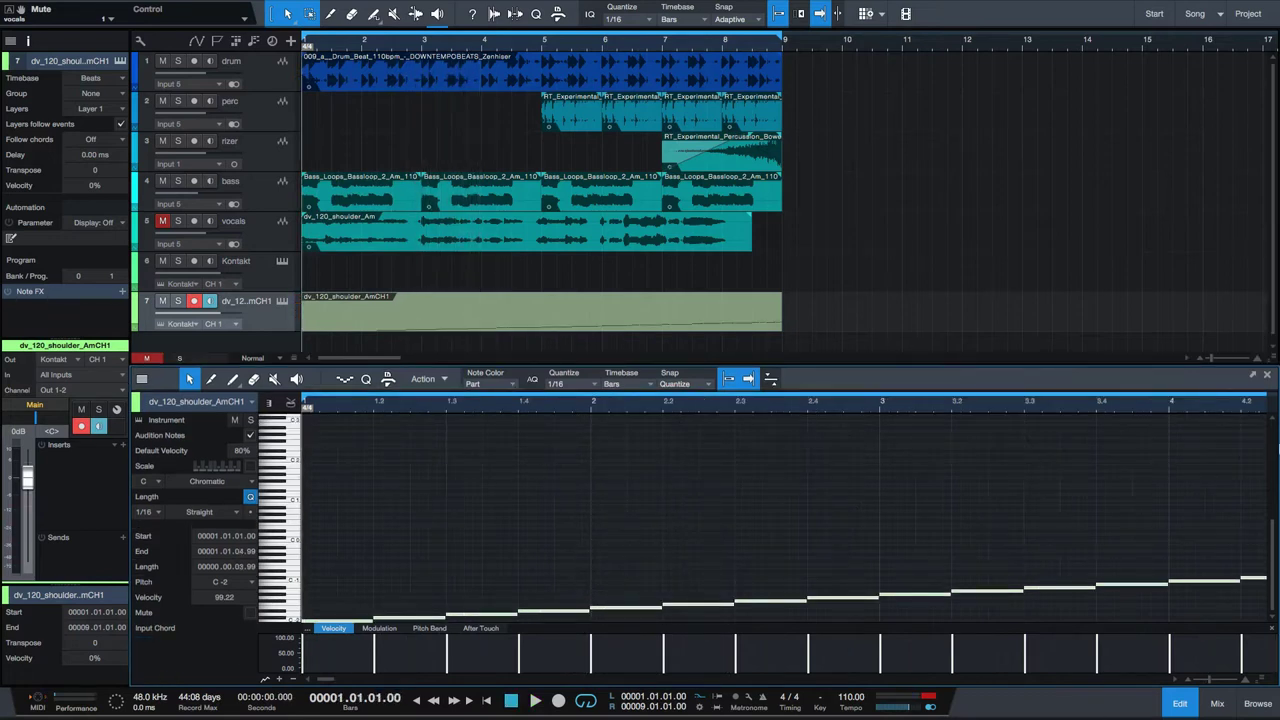
{"action": "left_click", "coordinate": [1267, 376]}
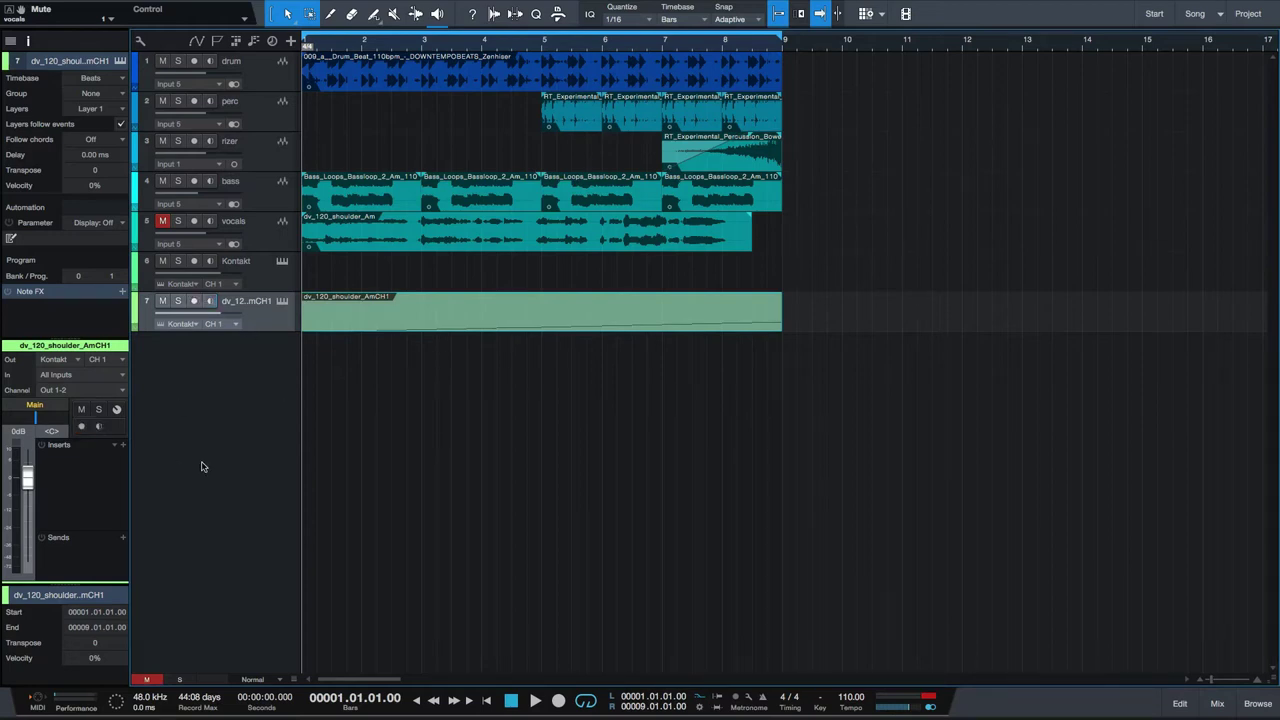
{"action": "key", "text": "F3"}
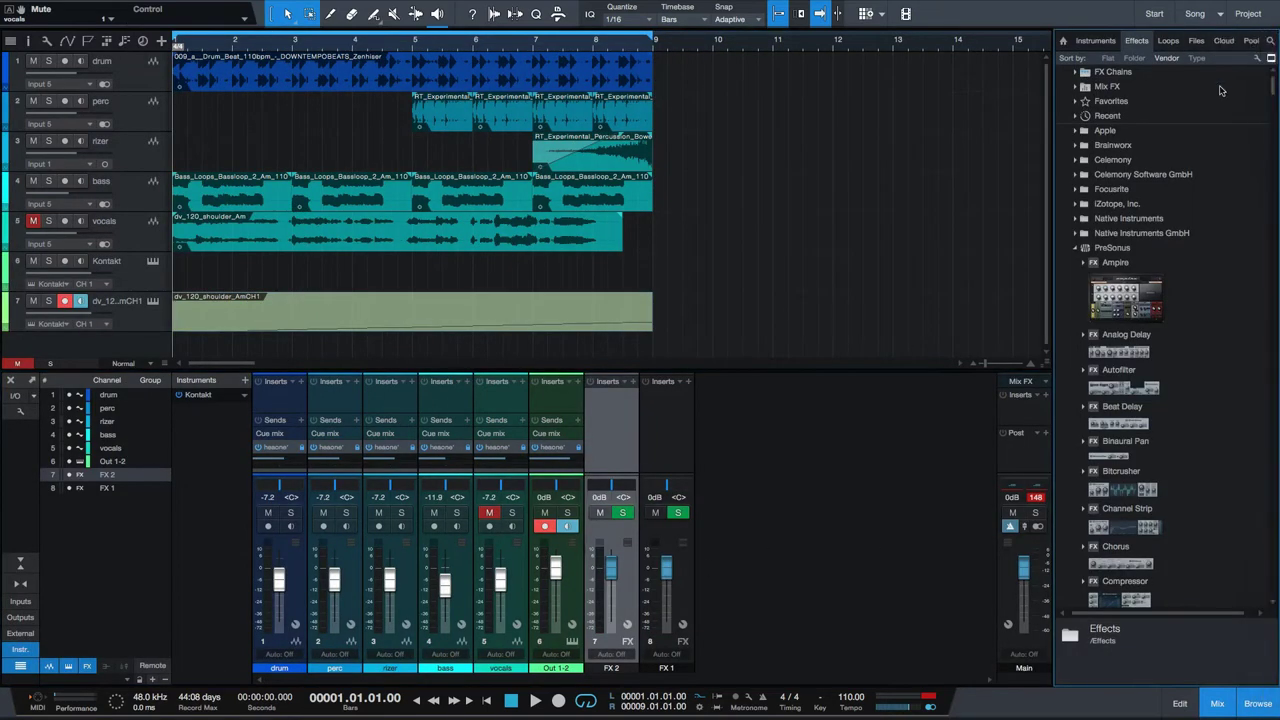
Step: Put H-Delay Stereo, found by searching 'del', on an effects channel and audition it
{"action": "left_click", "coordinate": [1270, 40]}
{"action": "type", "text": "del"}
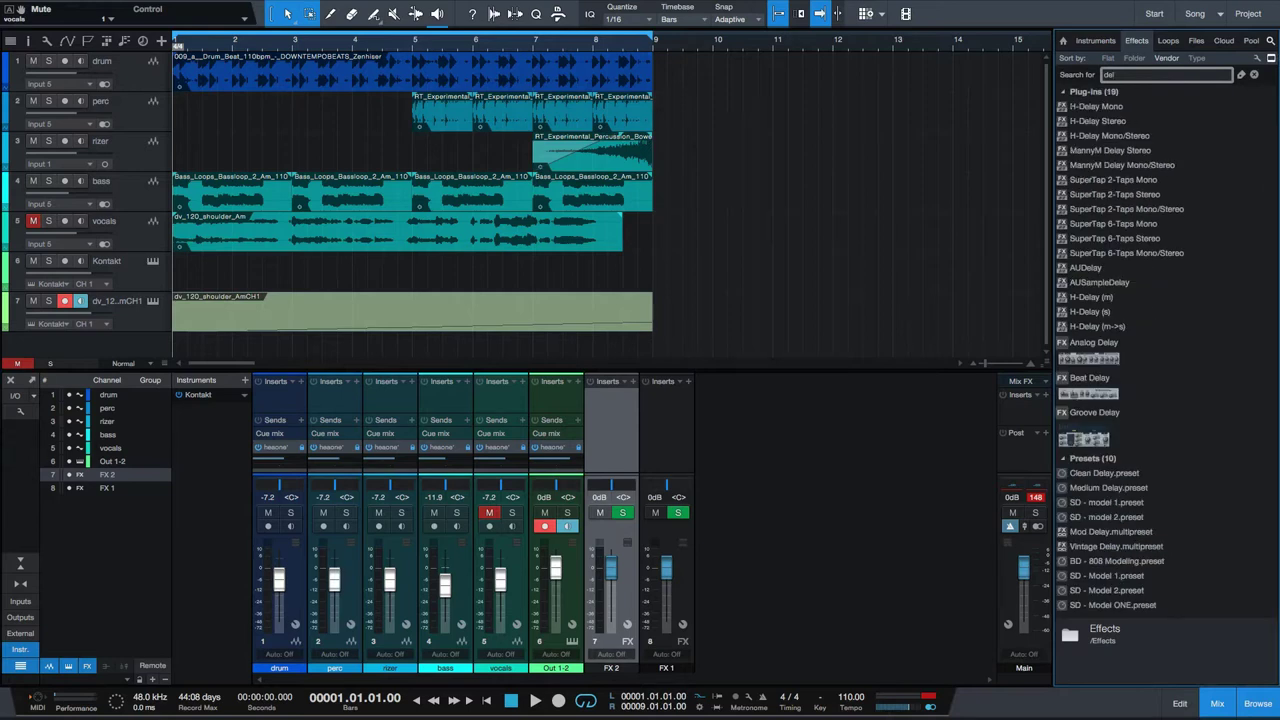
{"action": "left_click_drag", "start_coordinate": [1097, 120], "coordinate": [610, 395]}
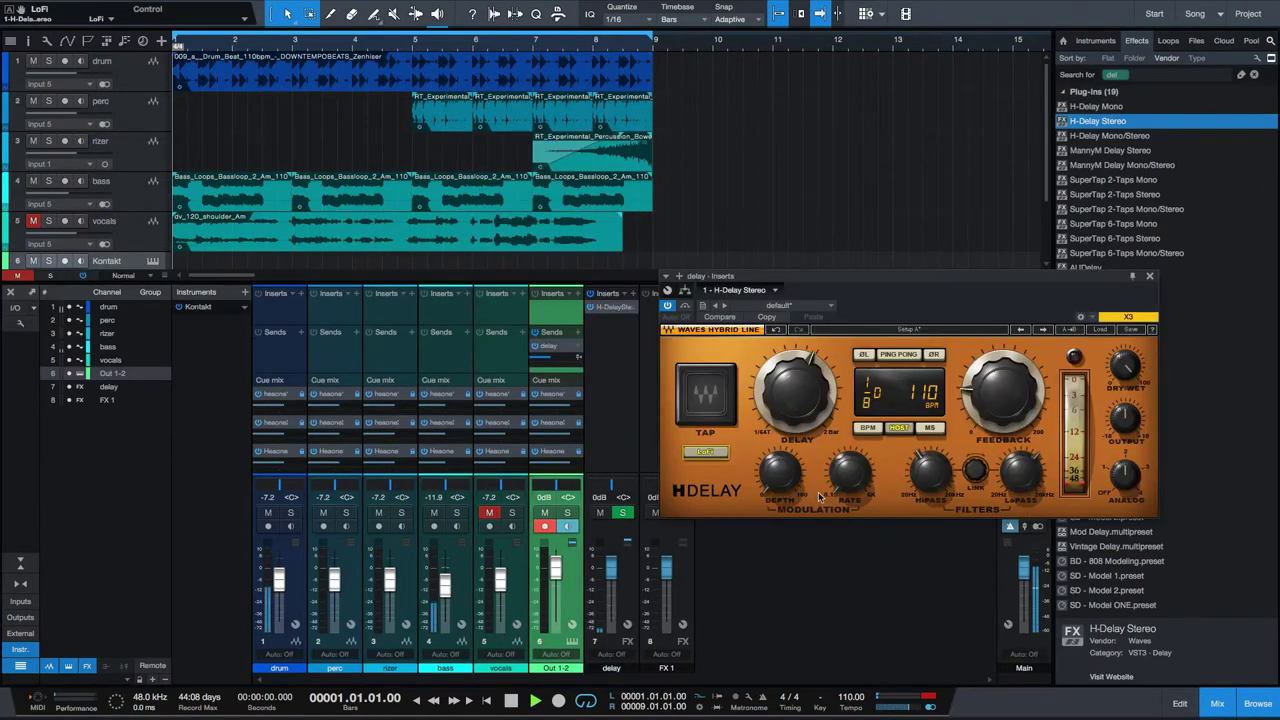
{"action": "key", "text": "space"}
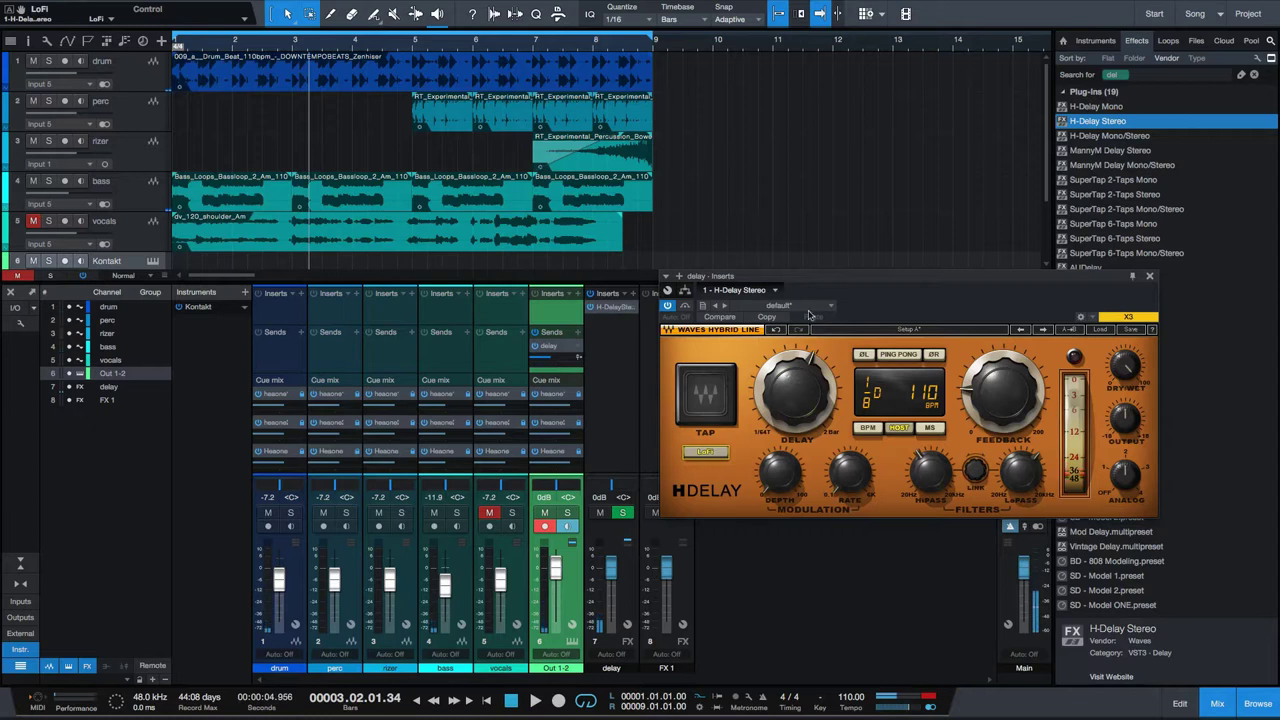
{"action": "left_click_drag", "start_coordinate": [793, 281], "coordinate": [919, 300]}
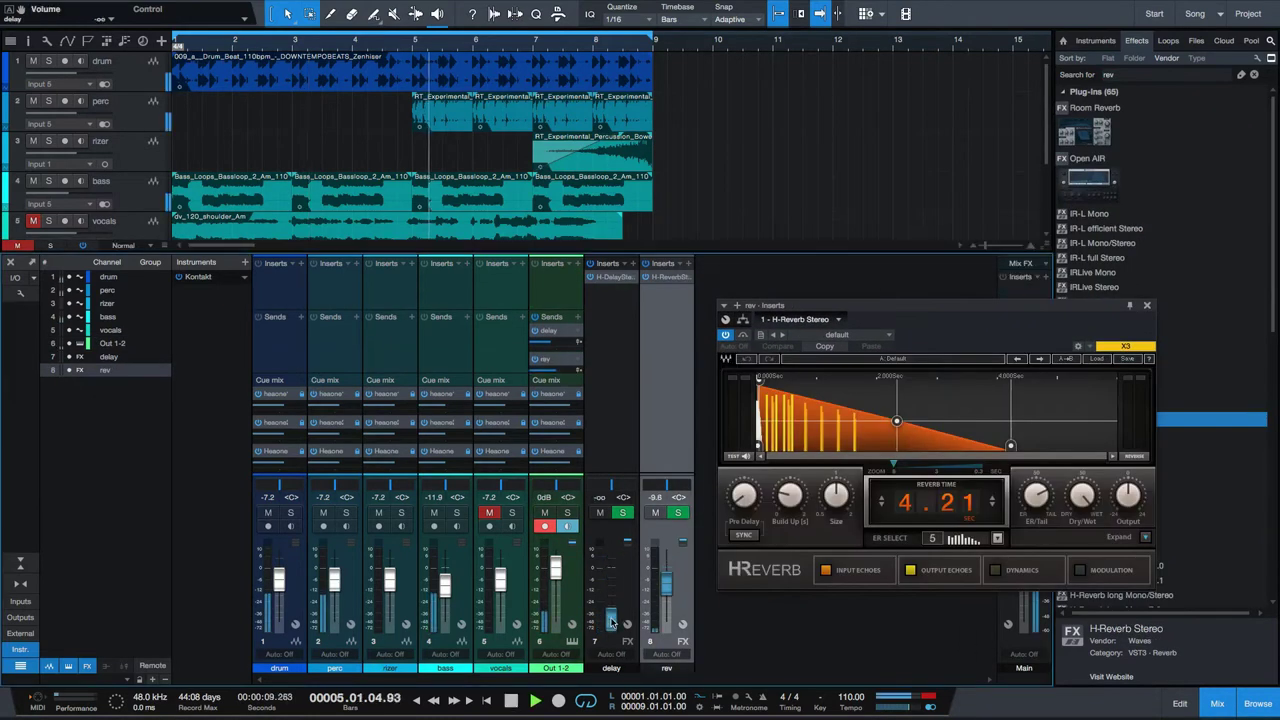
Step: Pull the delay channel's fader down
{"action": "mouse_move", "coordinate": [611, 575]}
{"action": "left_mouse_down"}
{"action": "mouse_move", "coordinate": [610, 610]}
{"action": "mouse_move", "coordinate": [609, 595]}
{"action": "left_mouse_up"}
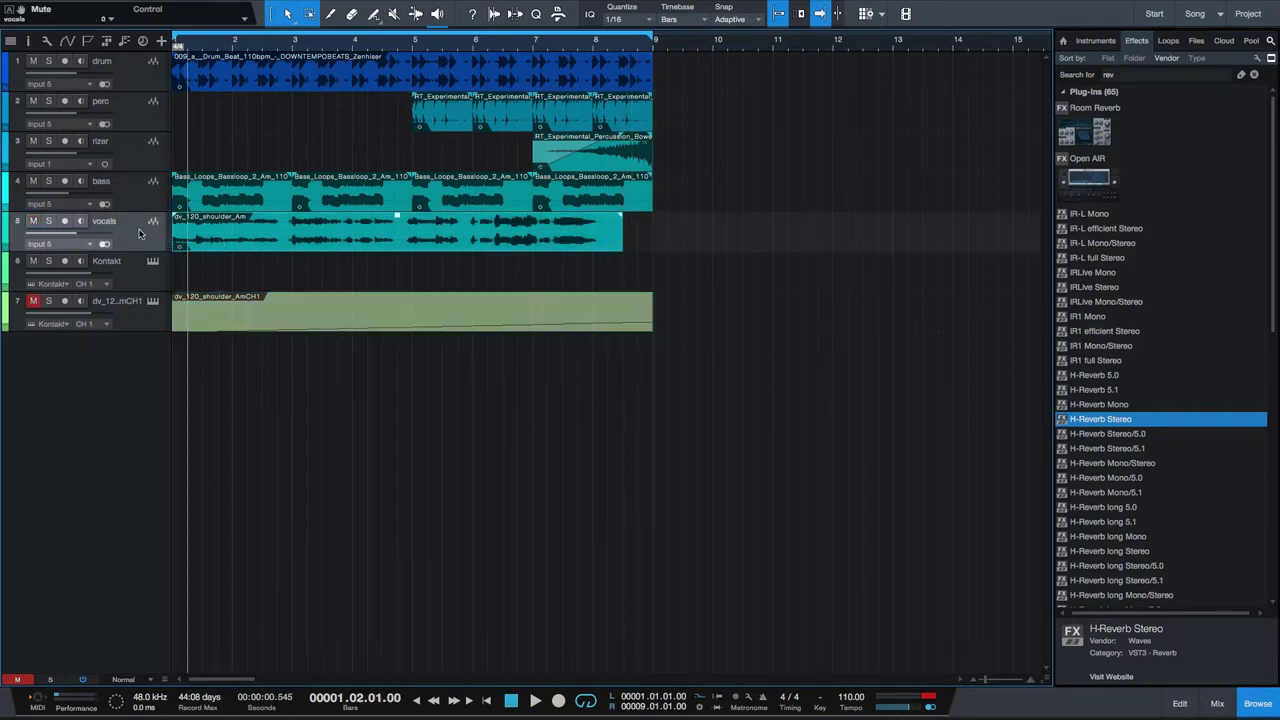
Step: Duplicate the vocals track as vocals 2, zoom into the opening bars and solo it
{"action": "right_click", "coordinate": [139, 233]}
{"action": "left_click", "coordinate": [190, 331]}
{"action": "key", "text": "e"}
{"action": "key", "text": "e"}
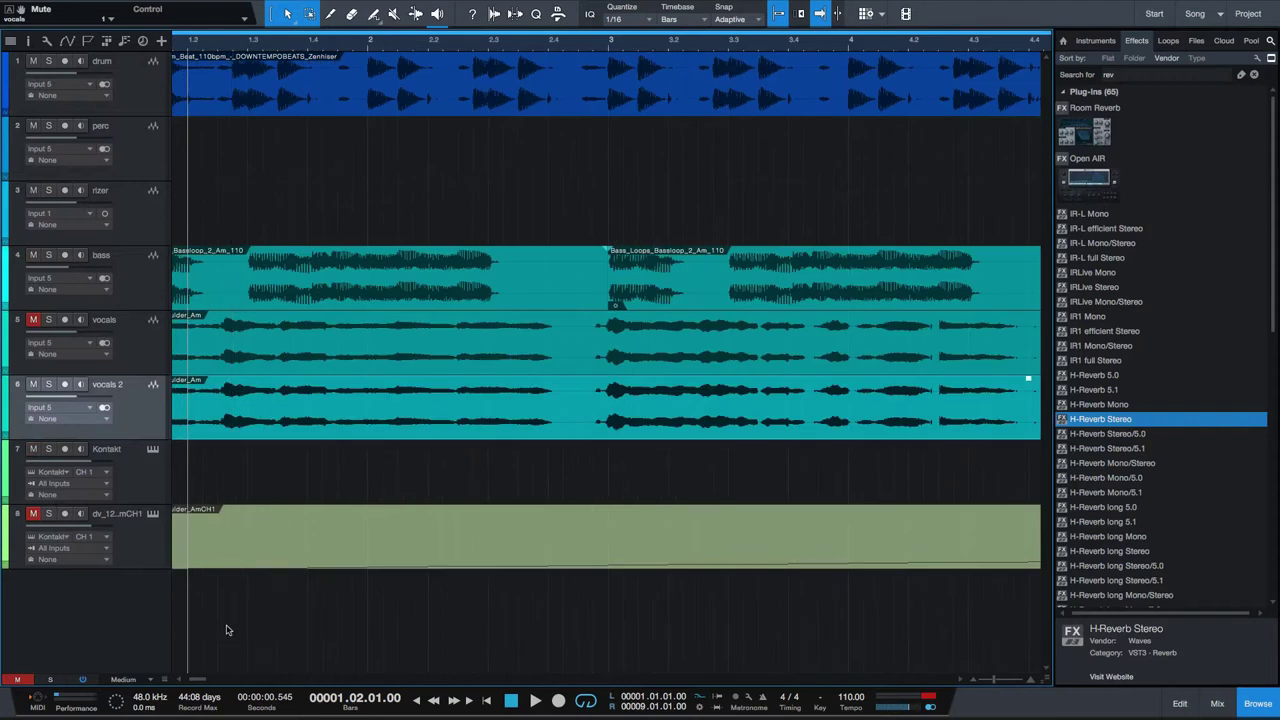
{"action": "scroll", "coordinate": [197, 681], "scroll_direction": "left", "scroll_amount": 2}
{"action": "key", "text": "s"}
Step: Split vocals 2 at several playhead points and delete the pieces between cuts
{"action": "key", "text": "3"}
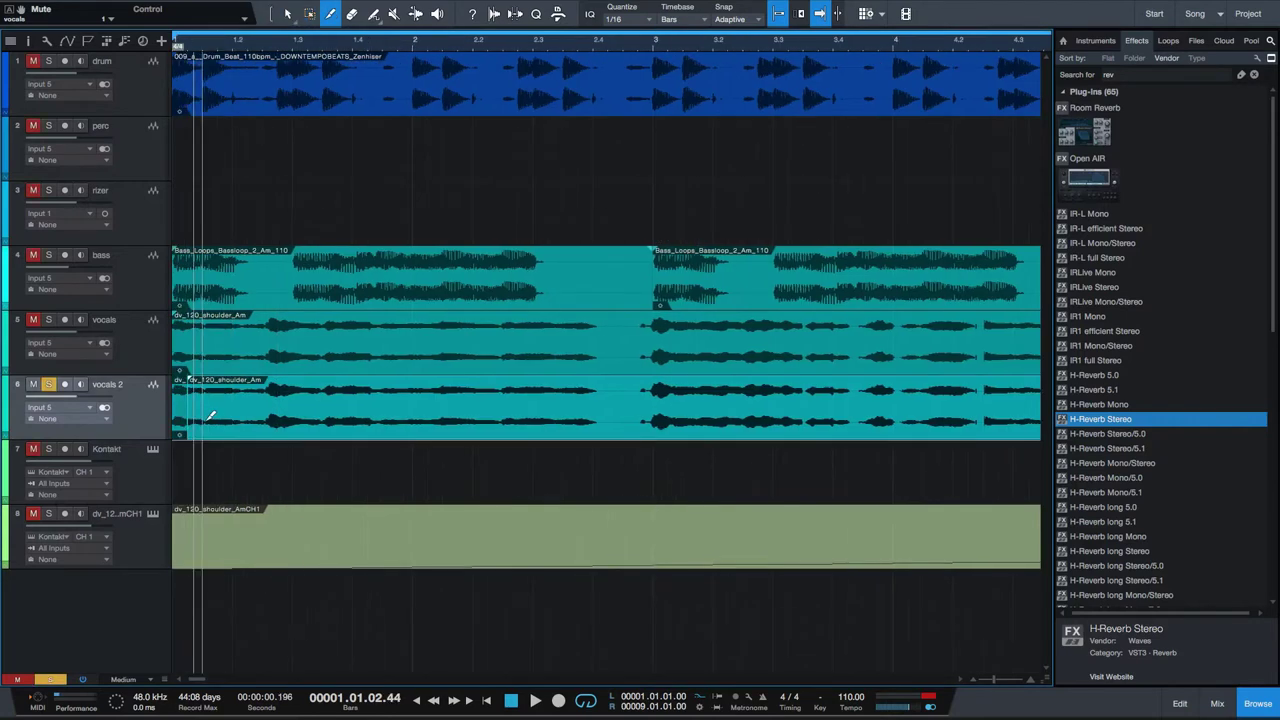
{"action": "left_click", "coordinate": [211, 416]}
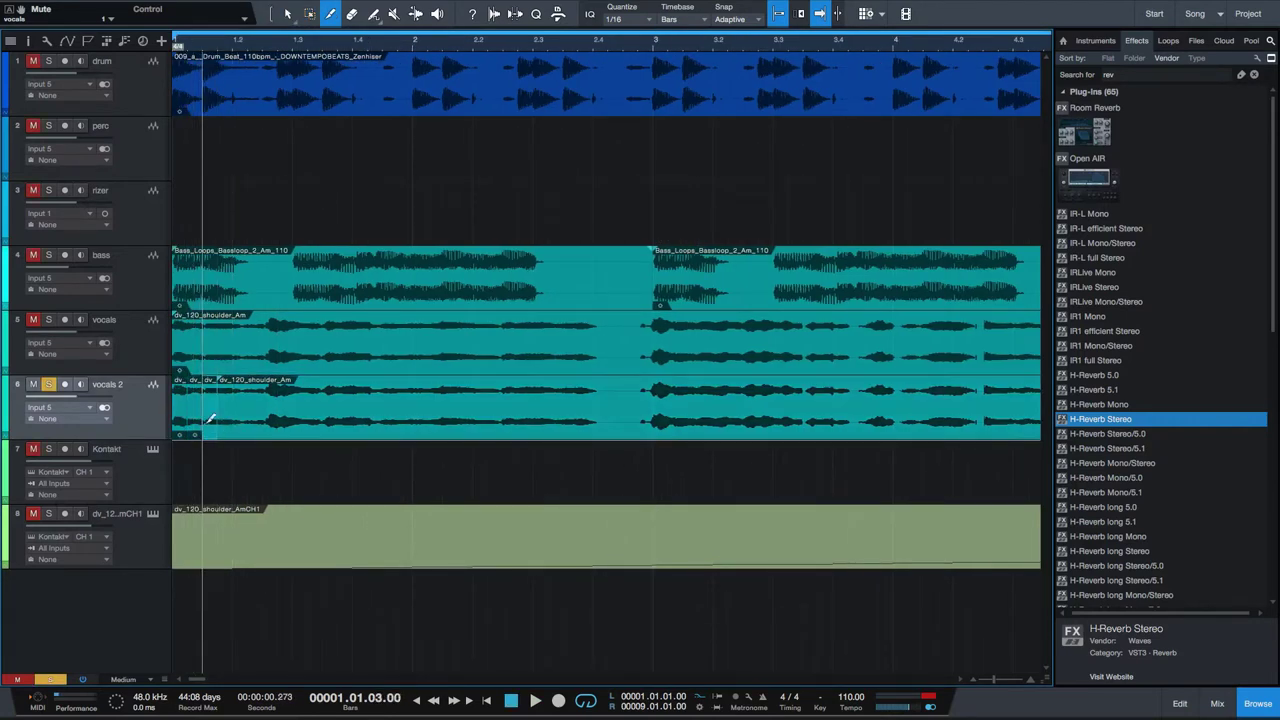
{"action": "key", "text": "1"}
{"action": "key", "text": "space"}
{"action": "key", "text": "space"}
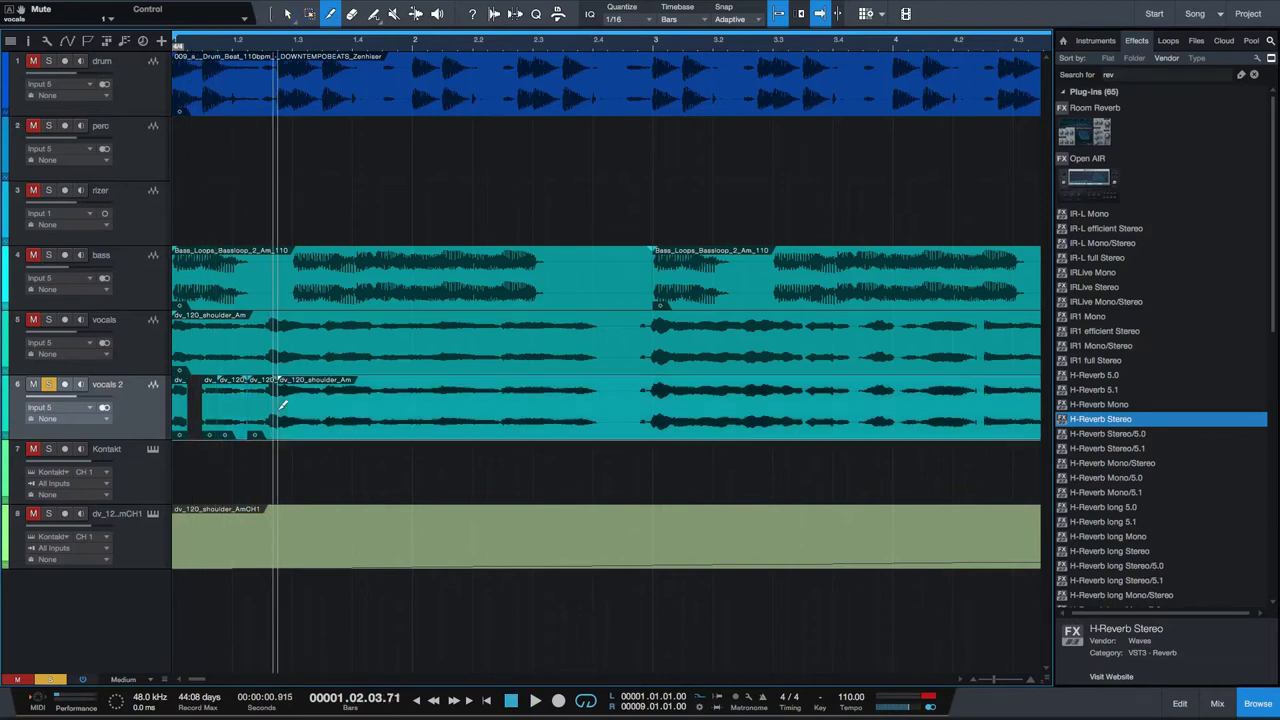
{"action": "key", "text": "alt+x"}
{"action": "key", "text": "Delete"}
{"action": "key", "text": "space"}
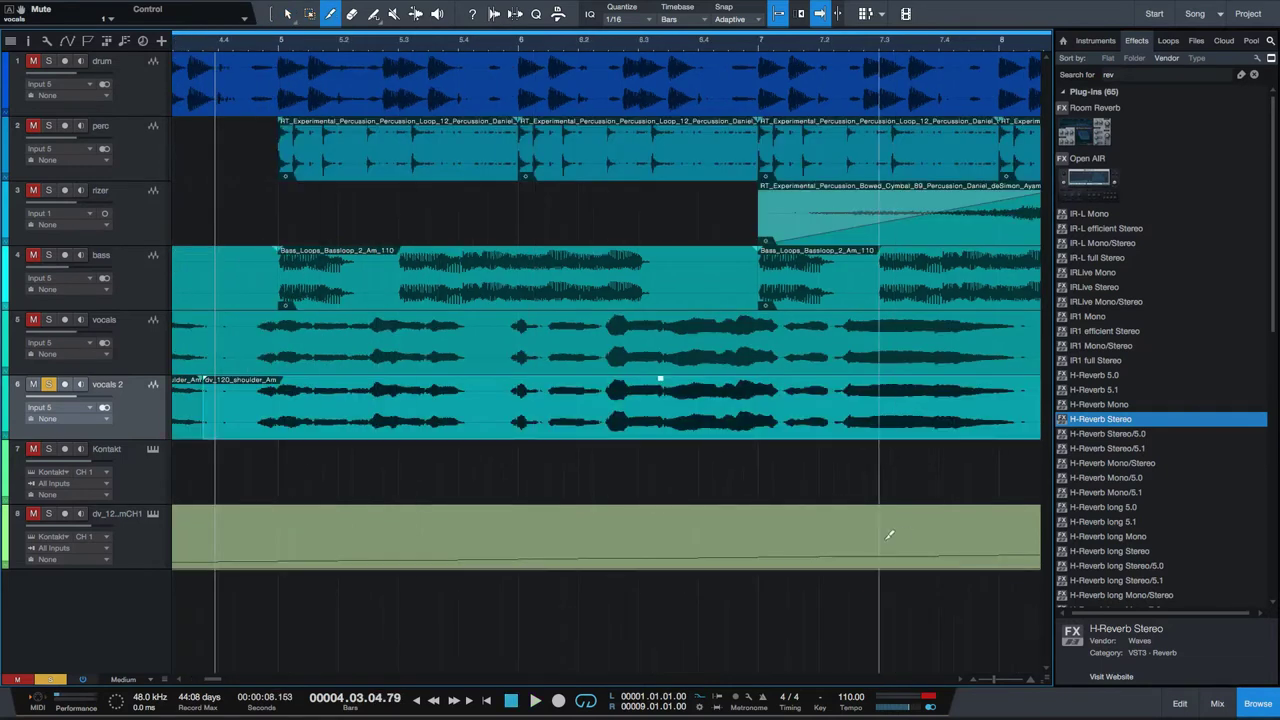
Step: Drag the vocals 2 chops onto Impact XT pads and record a pad performance as Take 1
{"action": "key", "text": "z"}
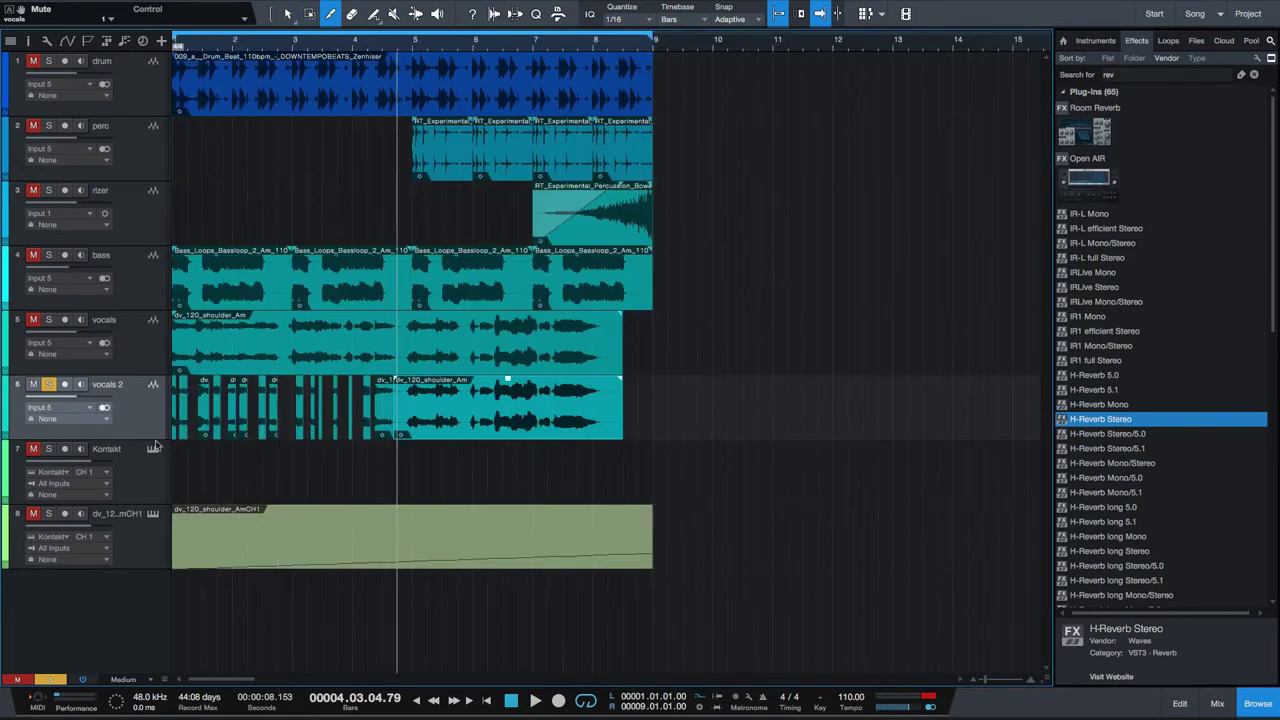
{"action": "left_click", "coordinate": [142, 483]}
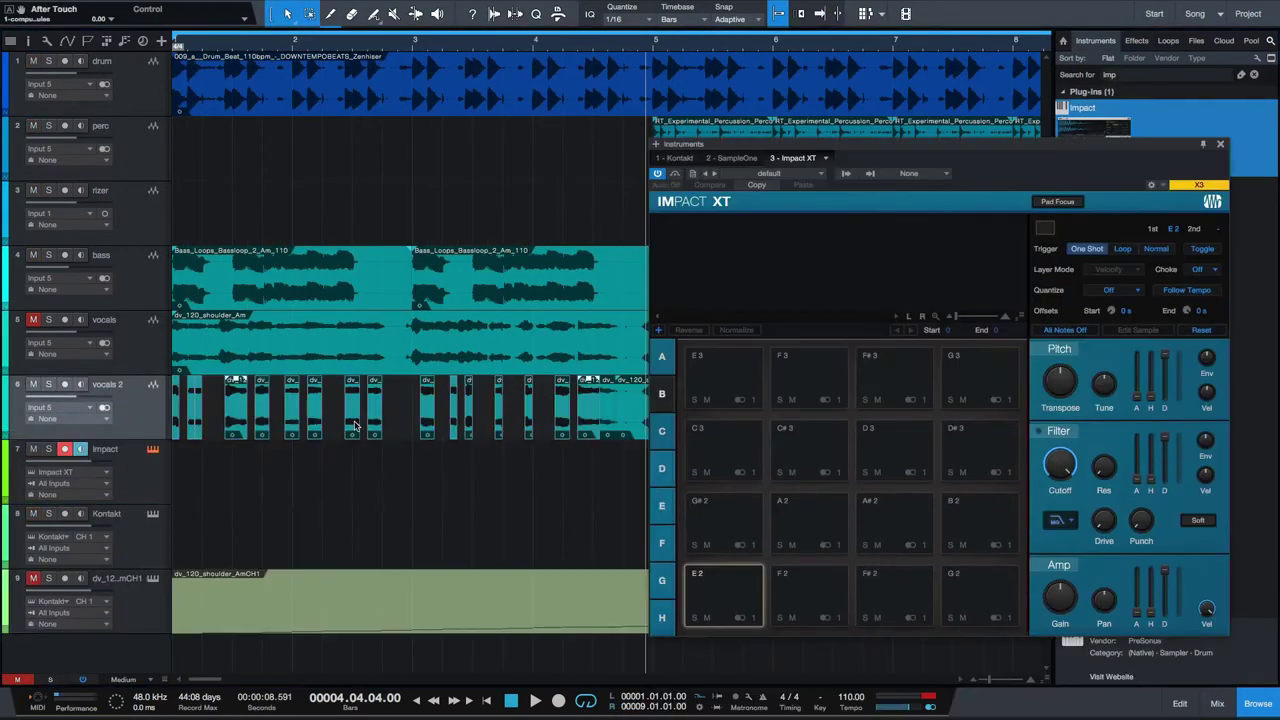
{"action": "left_click_drag", "start_coordinate": [470, 405], "coordinate": [726, 598]}
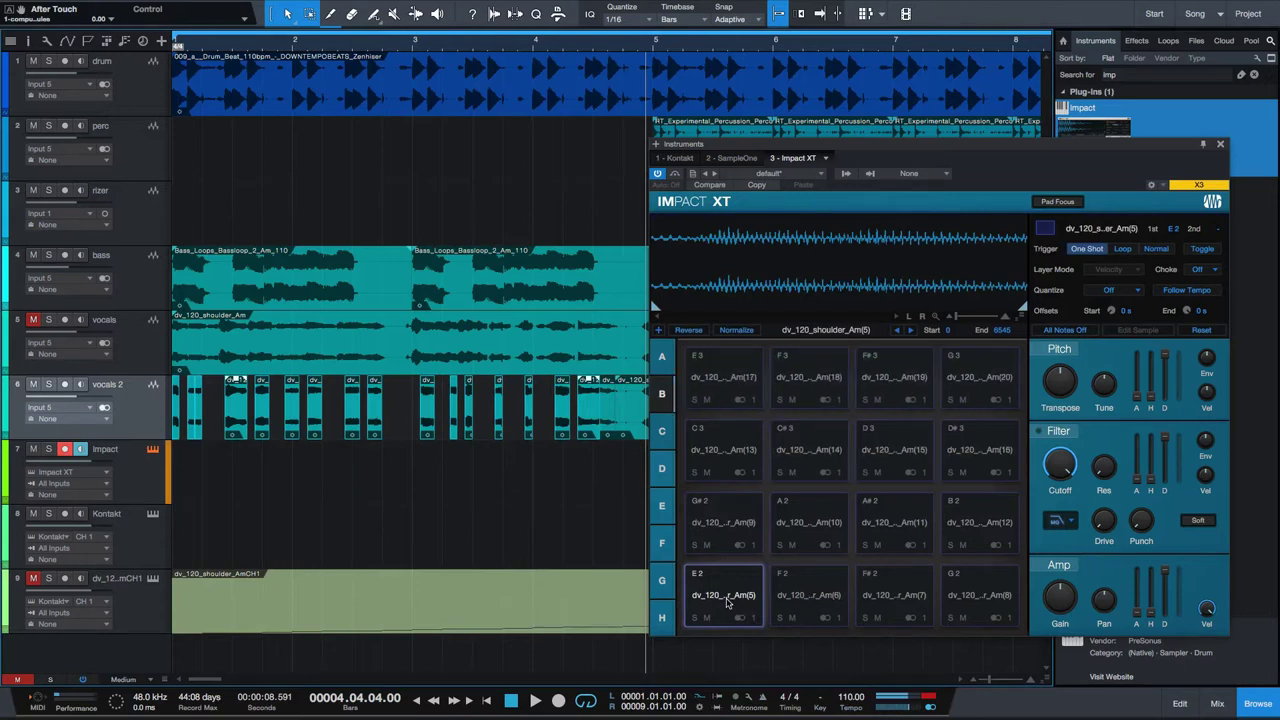
{"action": "key", "text": "F3"}
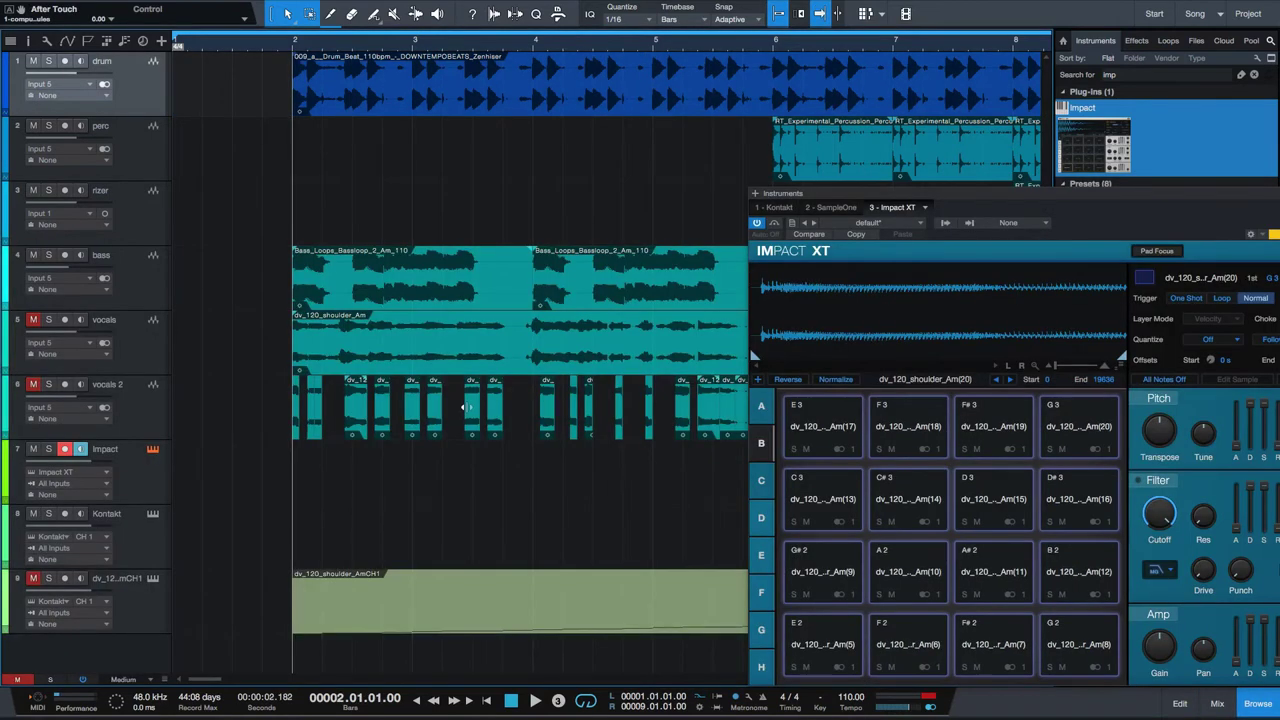
{"action": "key", "text": "KP_Multiply"}
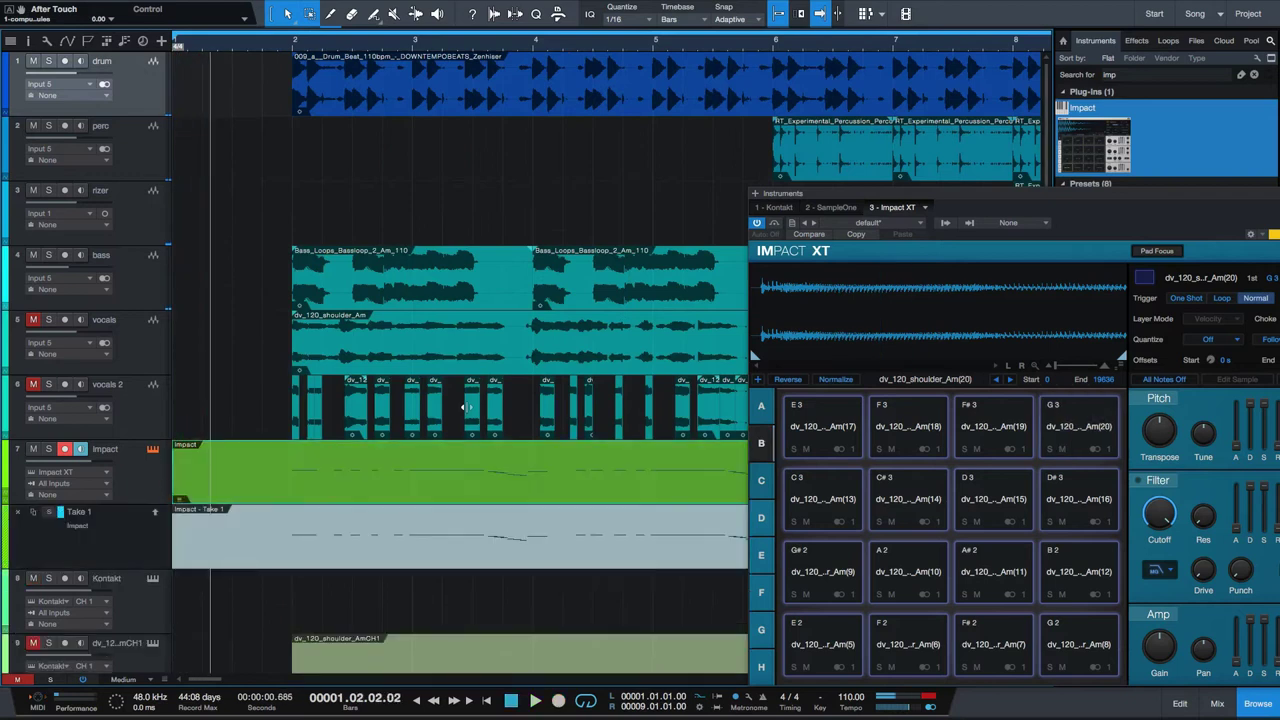
Step: Close Impact XT and drag the Impact part's G3 note to start exactly at bar 6
{"action": "left_click_drag", "start_coordinate": [870, 197], "coordinate": [598, 241]}
{"action": "left_click", "coordinate": [1046, 237]}
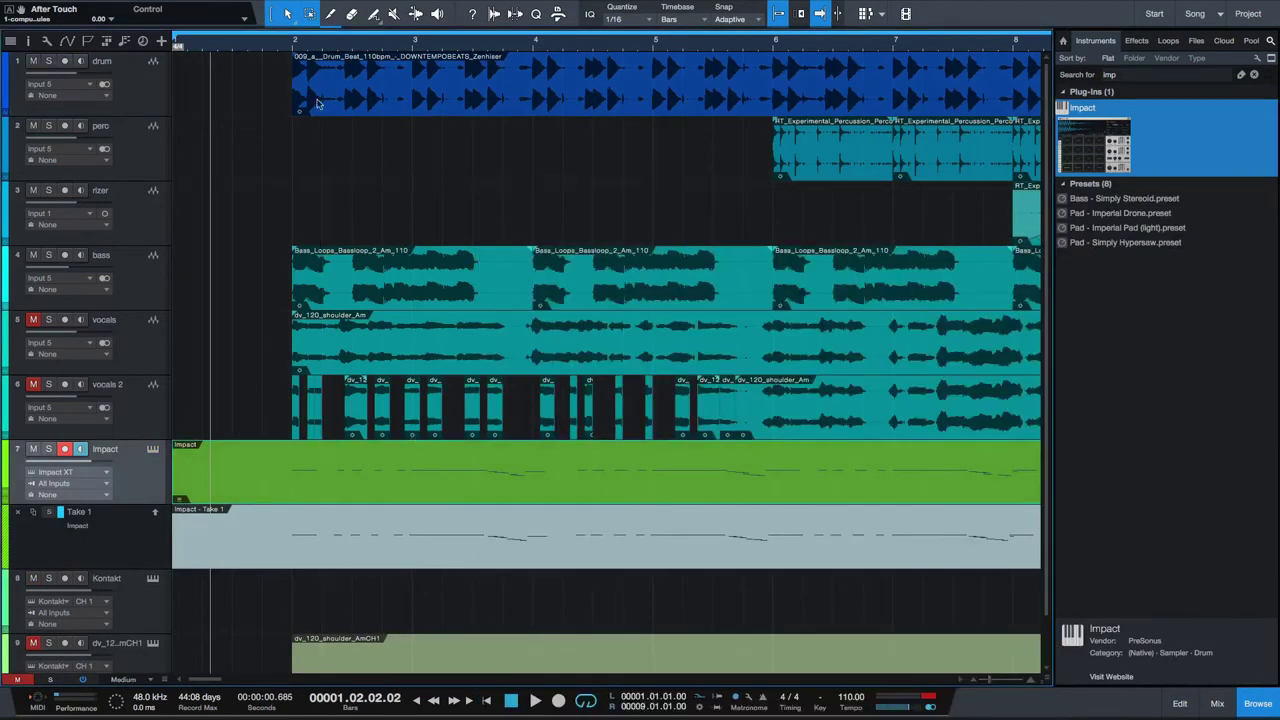
{"action": "left_click", "coordinate": [290, 42]}
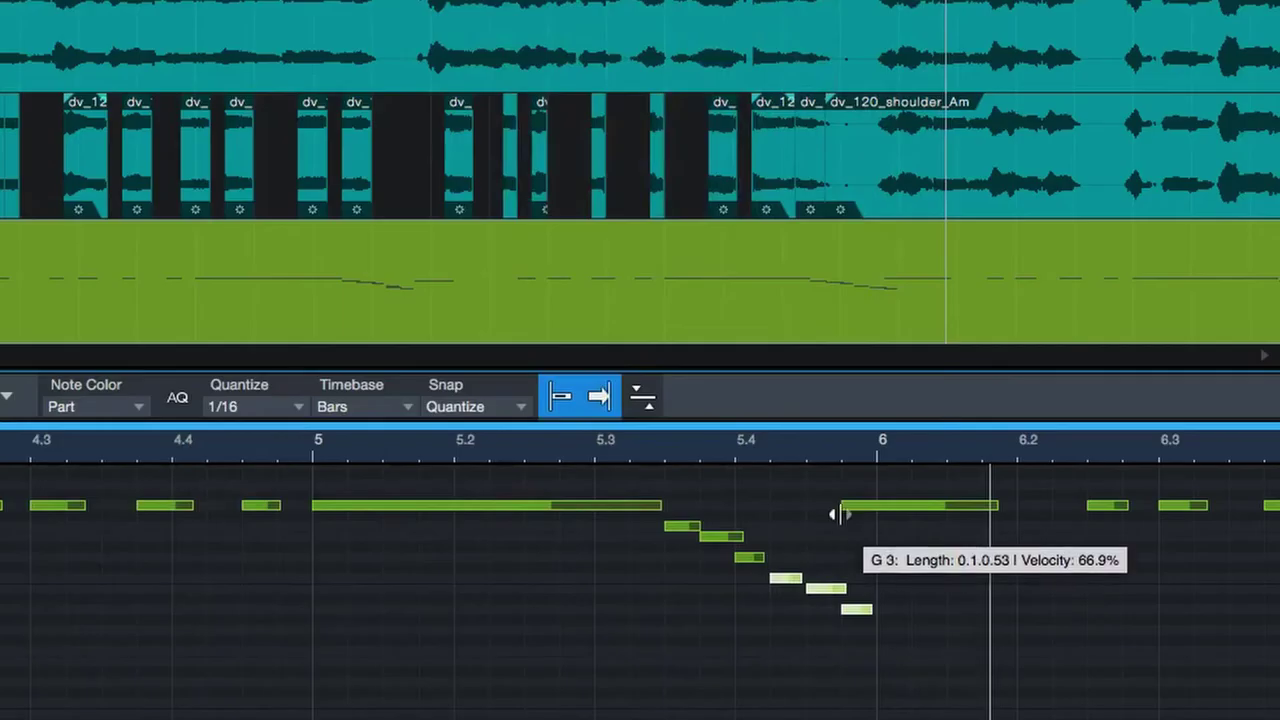
{"action": "left_click_drag", "start_coordinate": [870, 506], "coordinate": [920, 506]}
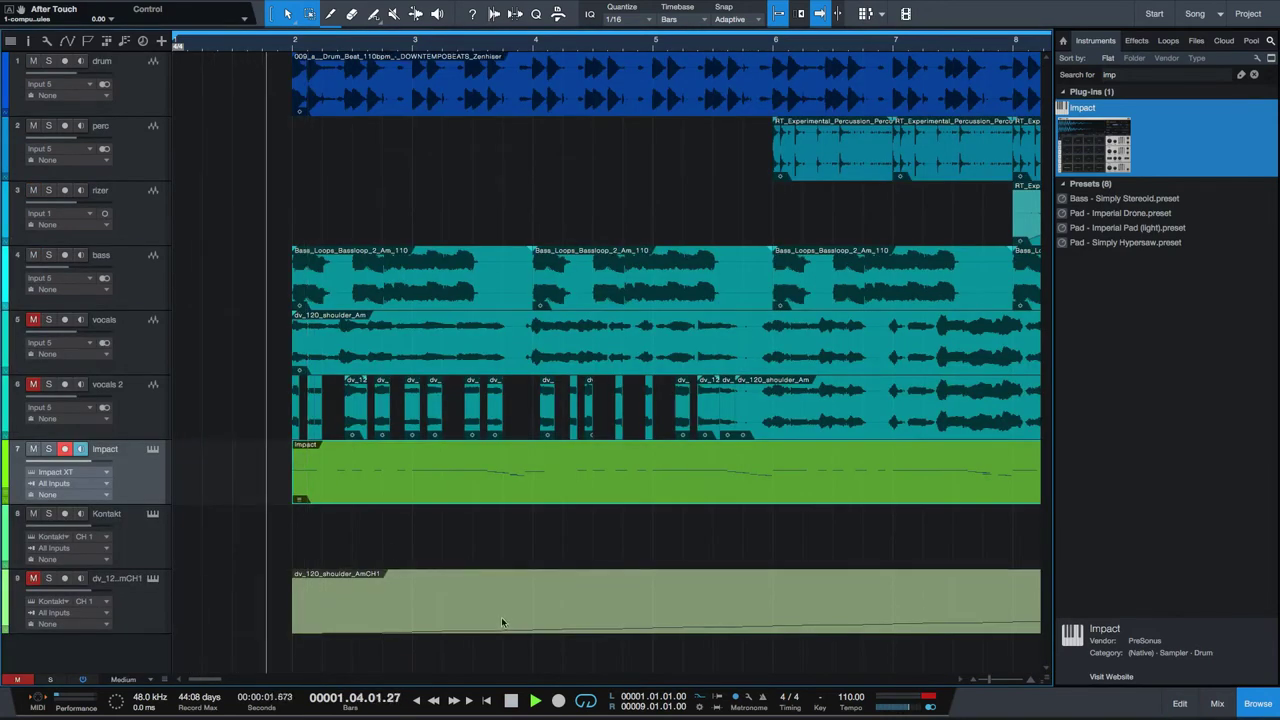
{"action": "key", "text": "w"}
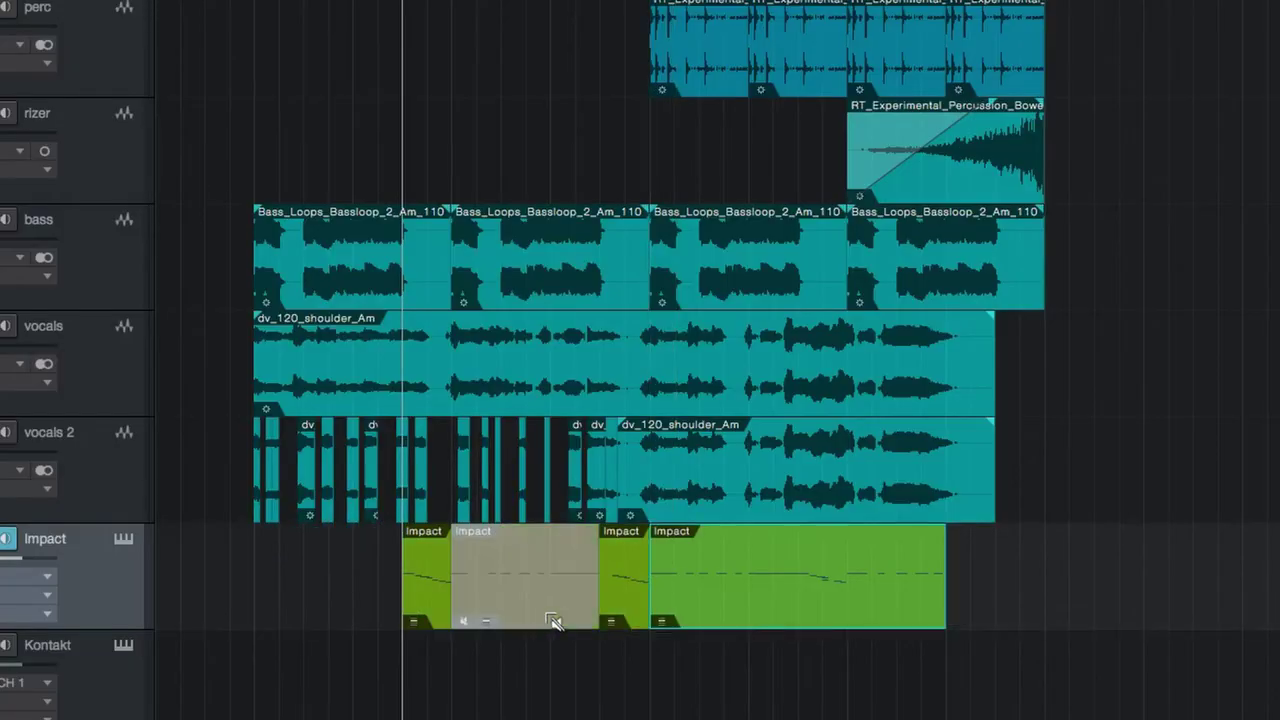
Step: Cut the Impact clip into slices at four points
{"action": "left_click", "coordinate": [814, 557]}
{"action": "left_click", "coordinate": [848, 580]}
{"action": "left_click", "coordinate": [870, 590]}
{"action": "left_click", "coordinate": [898, 600]}
Step: Mute three alternating Impact slices and show the mixing console
{"action": "left_click", "coordinate": [930, 605]}
{"action": "left_click", "coordinate": [857, 580]}
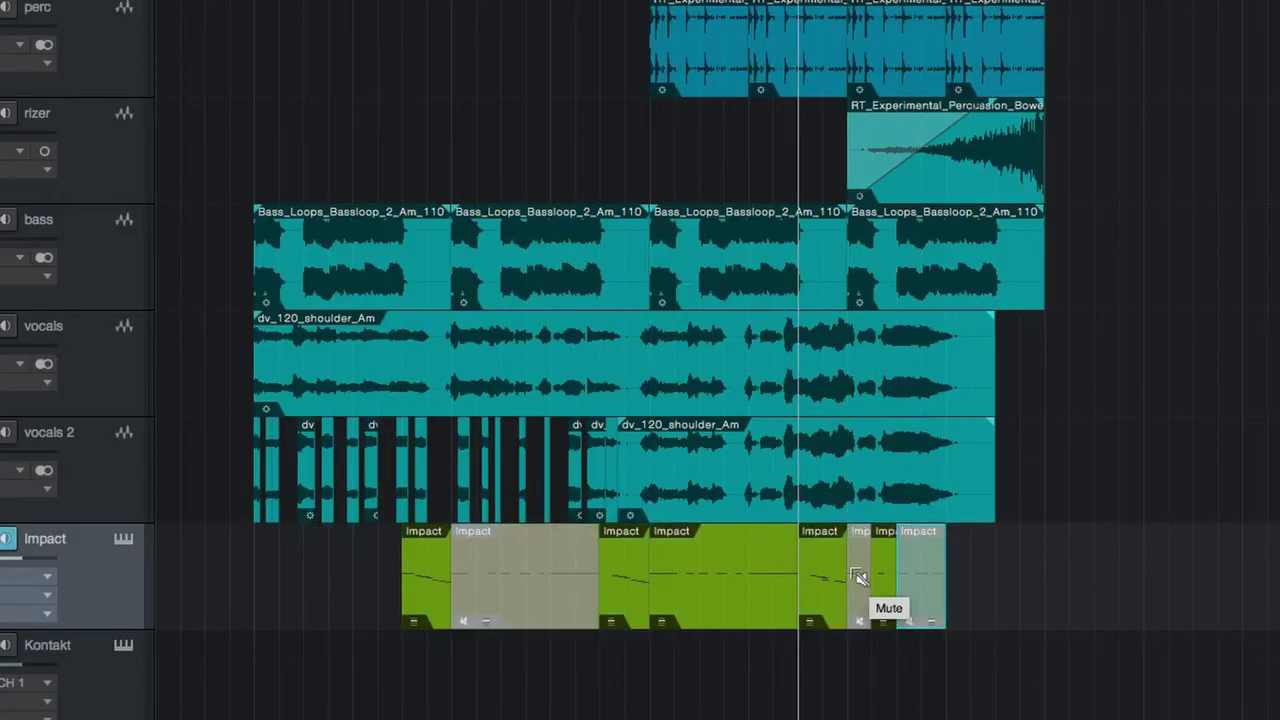
{"action": "left_click", "coordinate": [760, 592]}
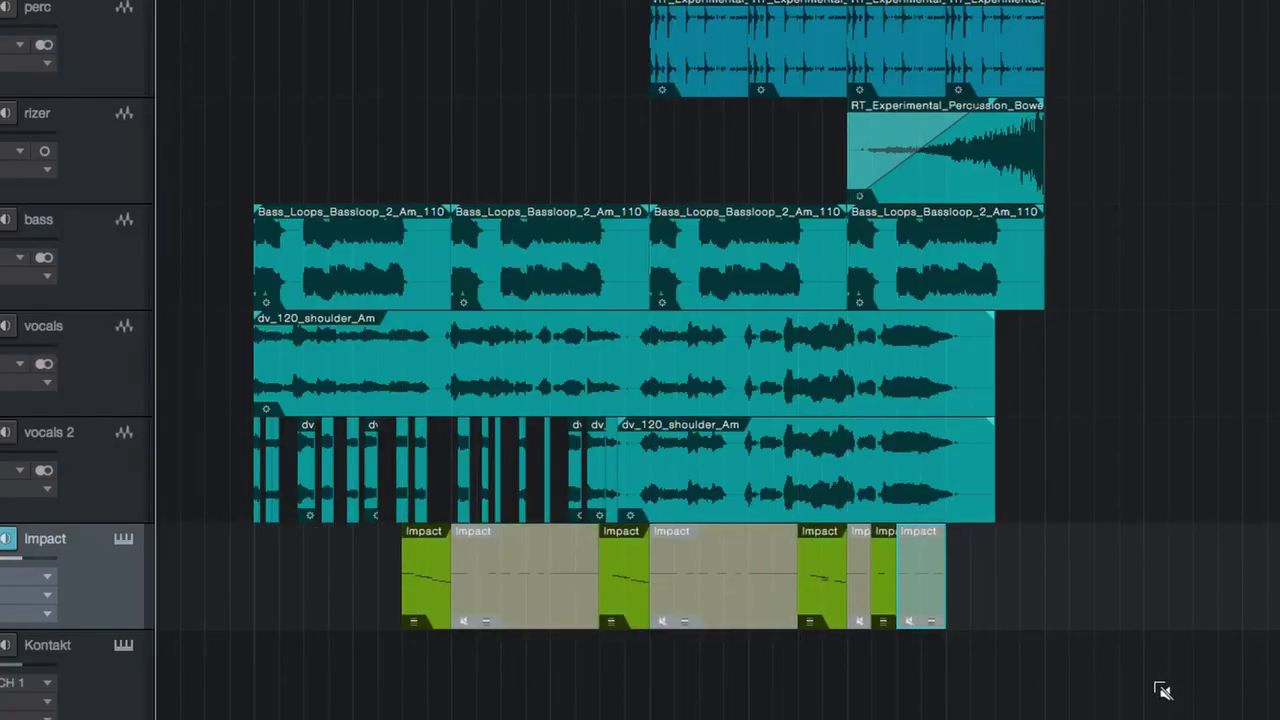
{"action": "left_click", "coordinate": [1217, 703]}
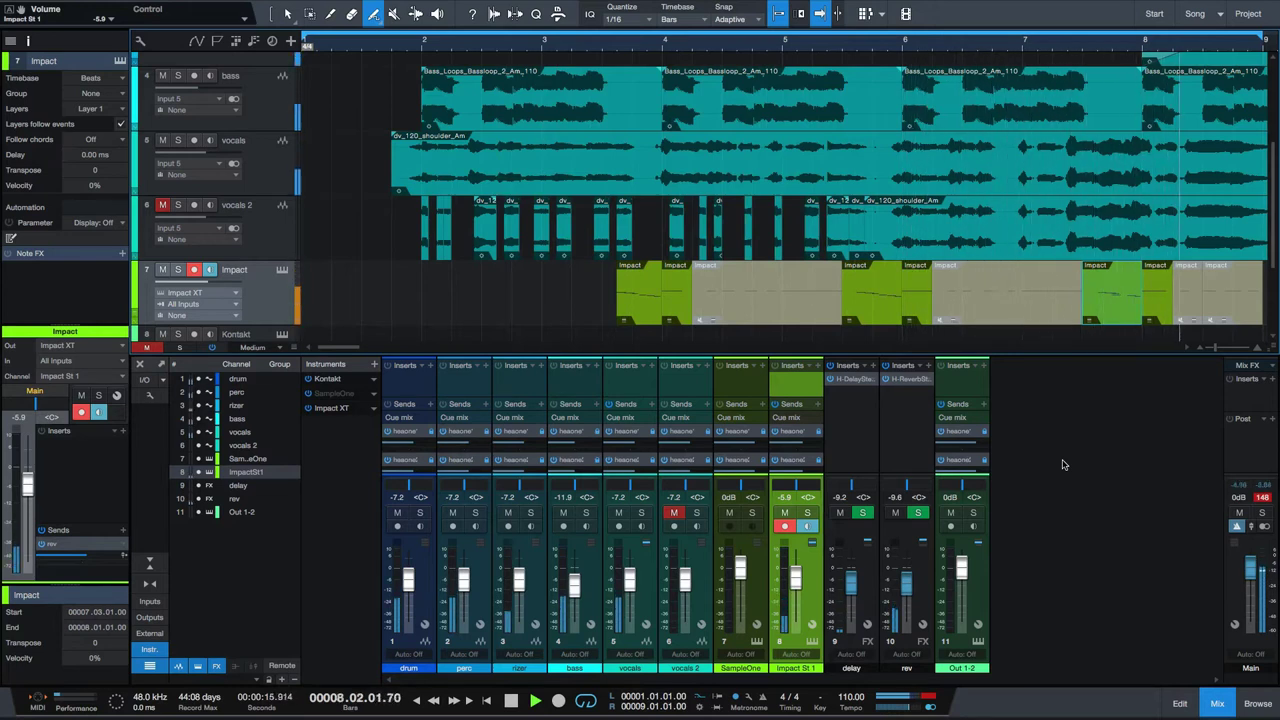
Step: Stop playback, return to the start position and zoom the arrangement back in
{"action": "key", "text": "space"}
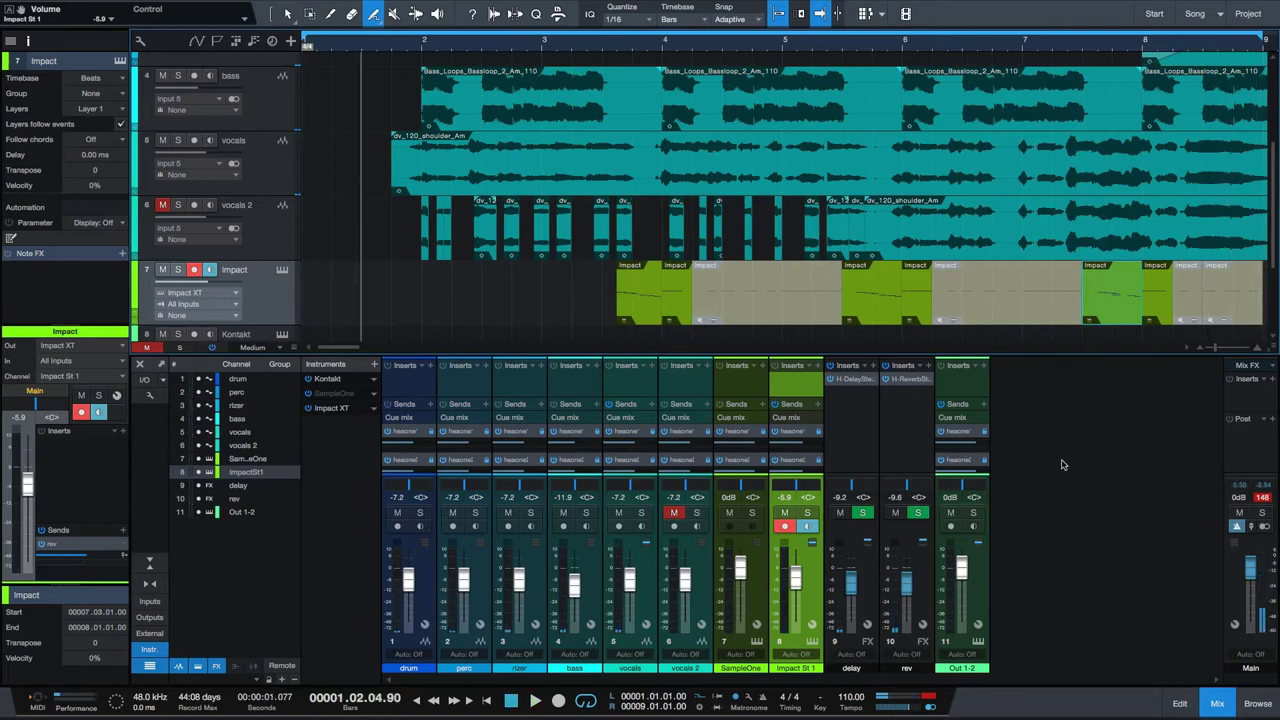
{"action": "key", "text": "w"}
{"action": "key", "text": "e"}
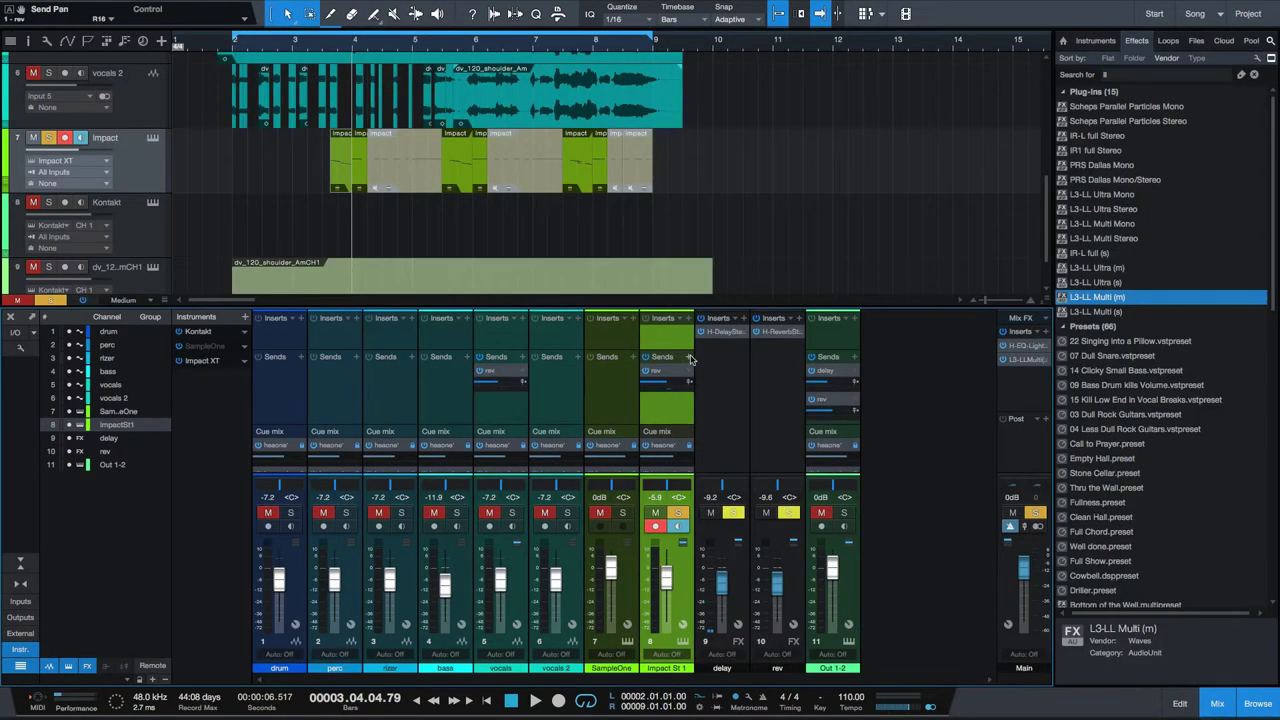
Step: Add a delay send to the Impact channel alongside the reverb, and stop playback
{"action": "left_click", "coordinate": [690, 358]}
{"action": "left_click", "coordinate": [728, 406]}
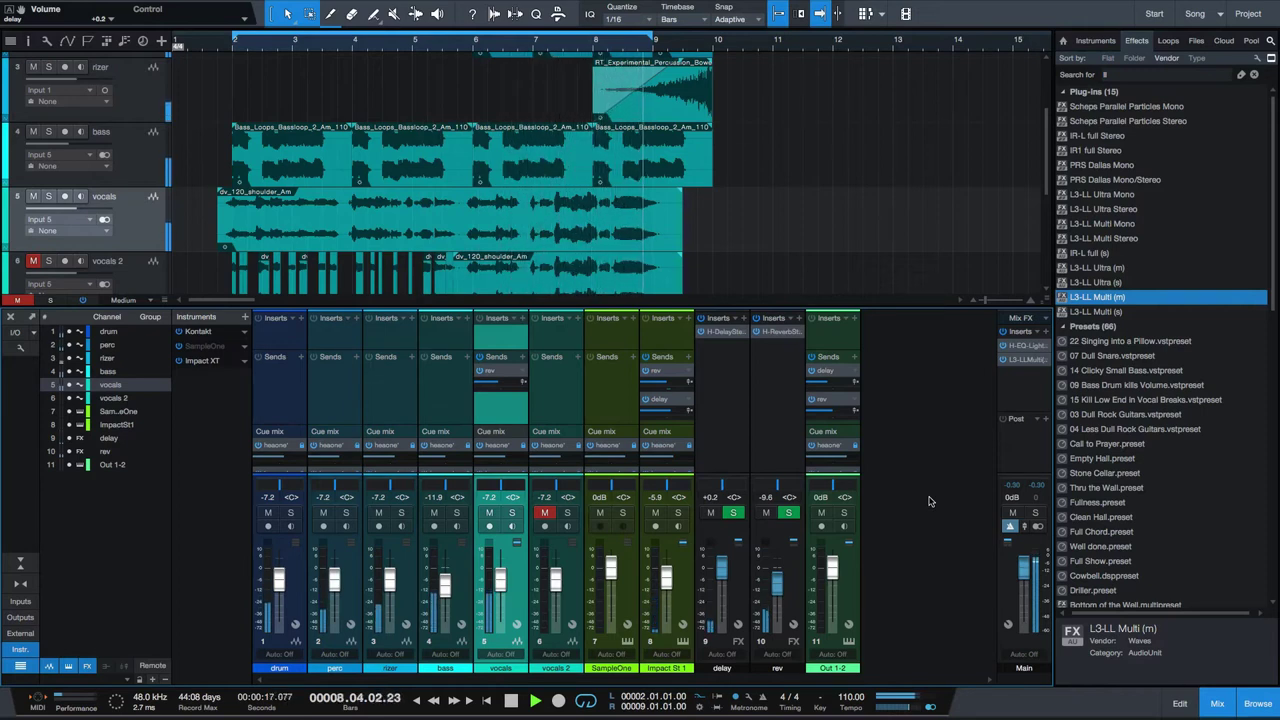
{"action": "key", "text": "space"}
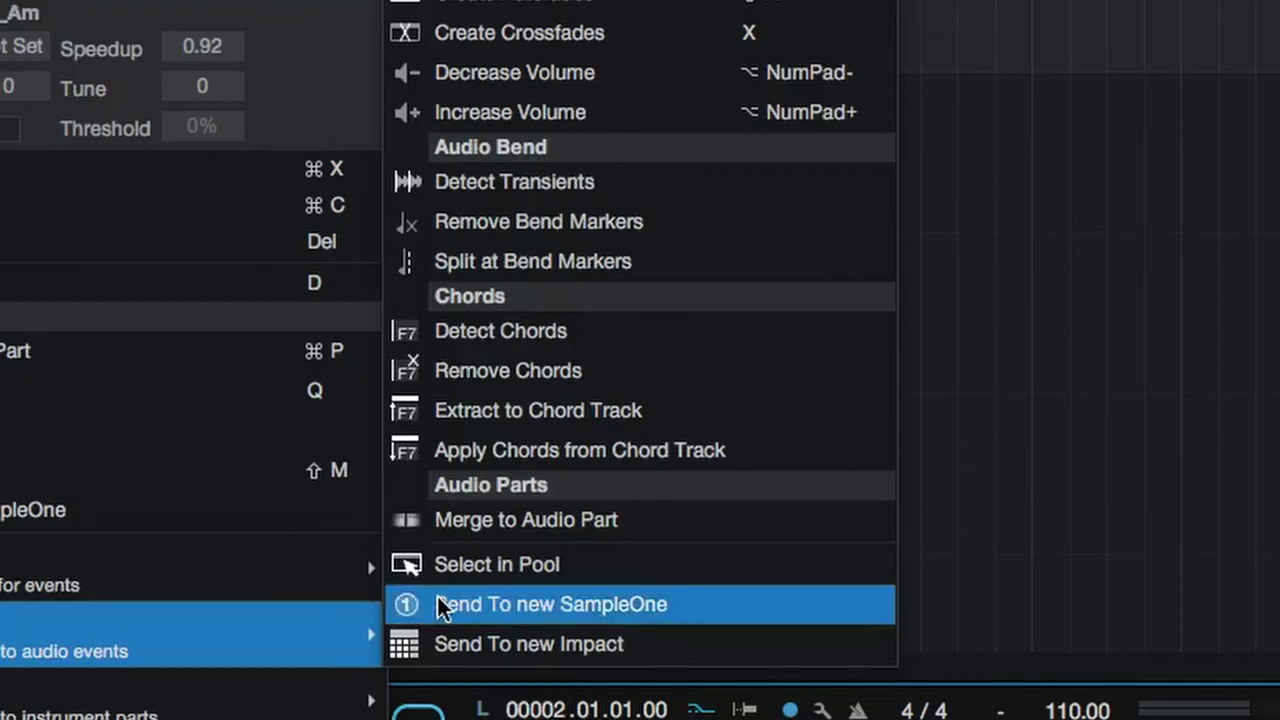
Step: Send the vocal clip to a new SampleOne XT and show its loaded waveform
{"action": "left_click", "coordinate": [443, 605]}
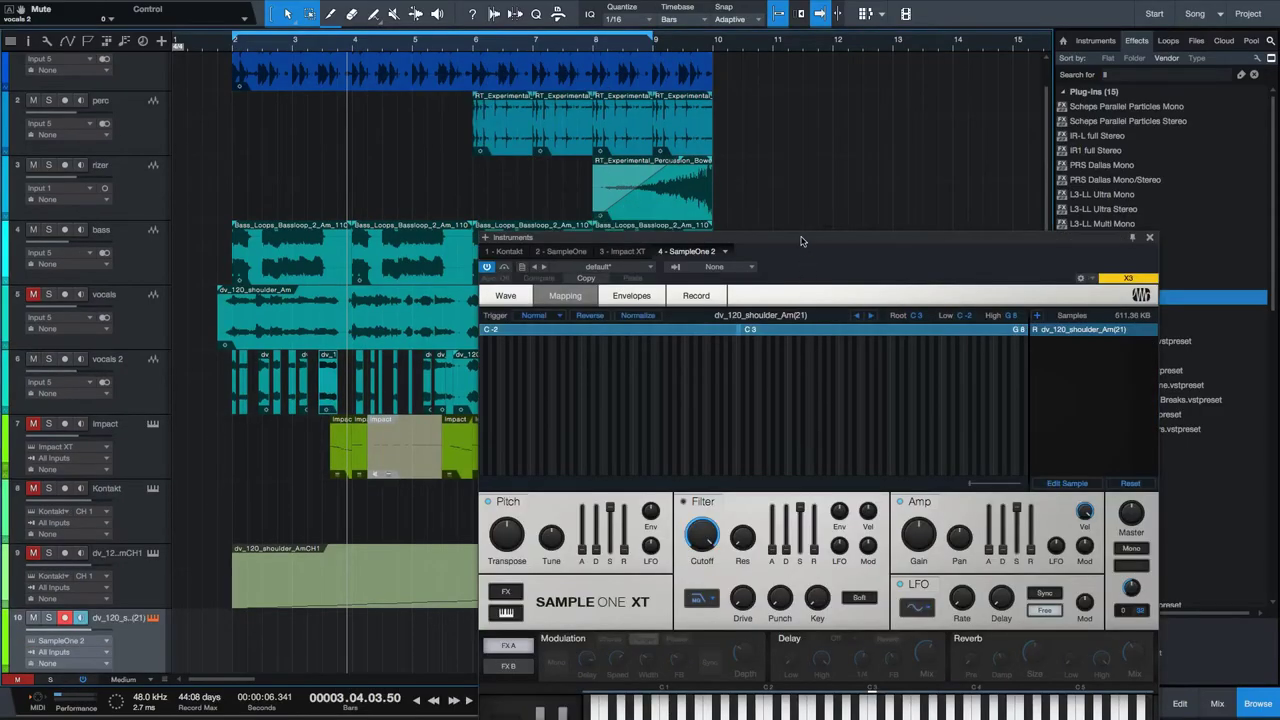
{"action": "left_click_drag", "start_coordinate": [800, 241], "coordinate": [812, 155]}
{"action": "left_click", "coordinate": [510, 209]}
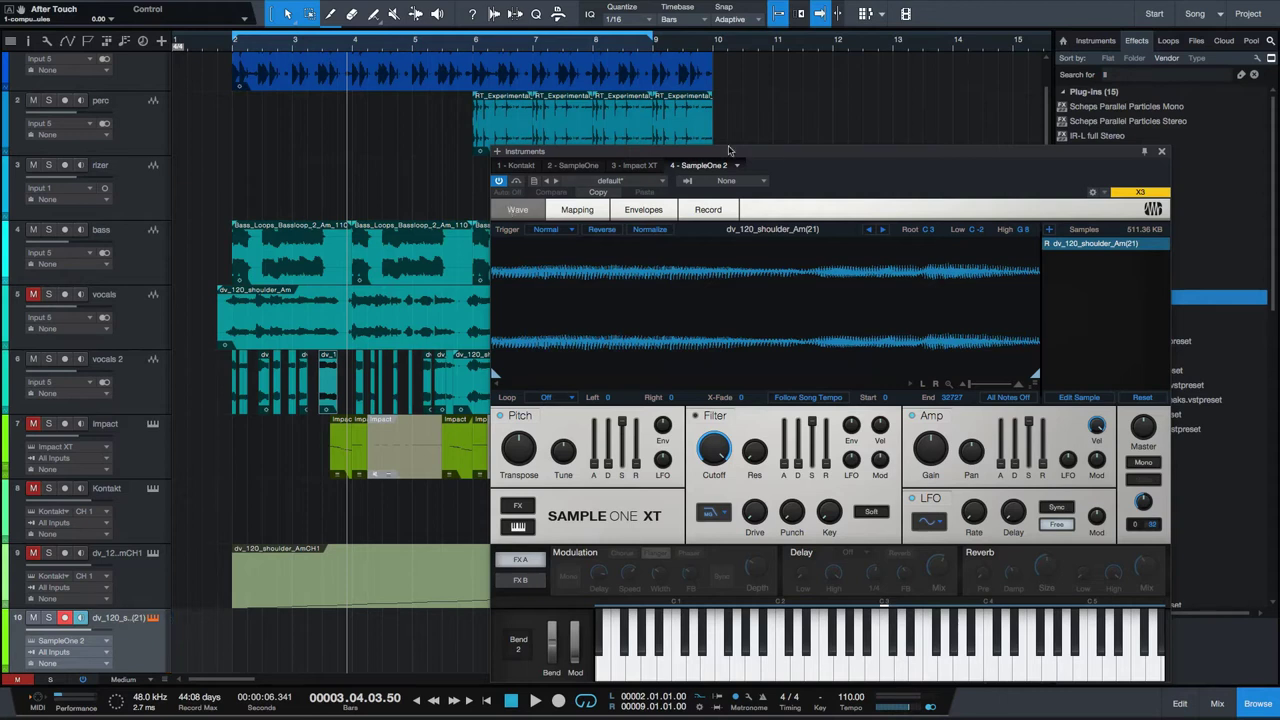
{"action": "left_click_drag", "start_coordinate": [640, 156], "coordinate": [570, 152]}
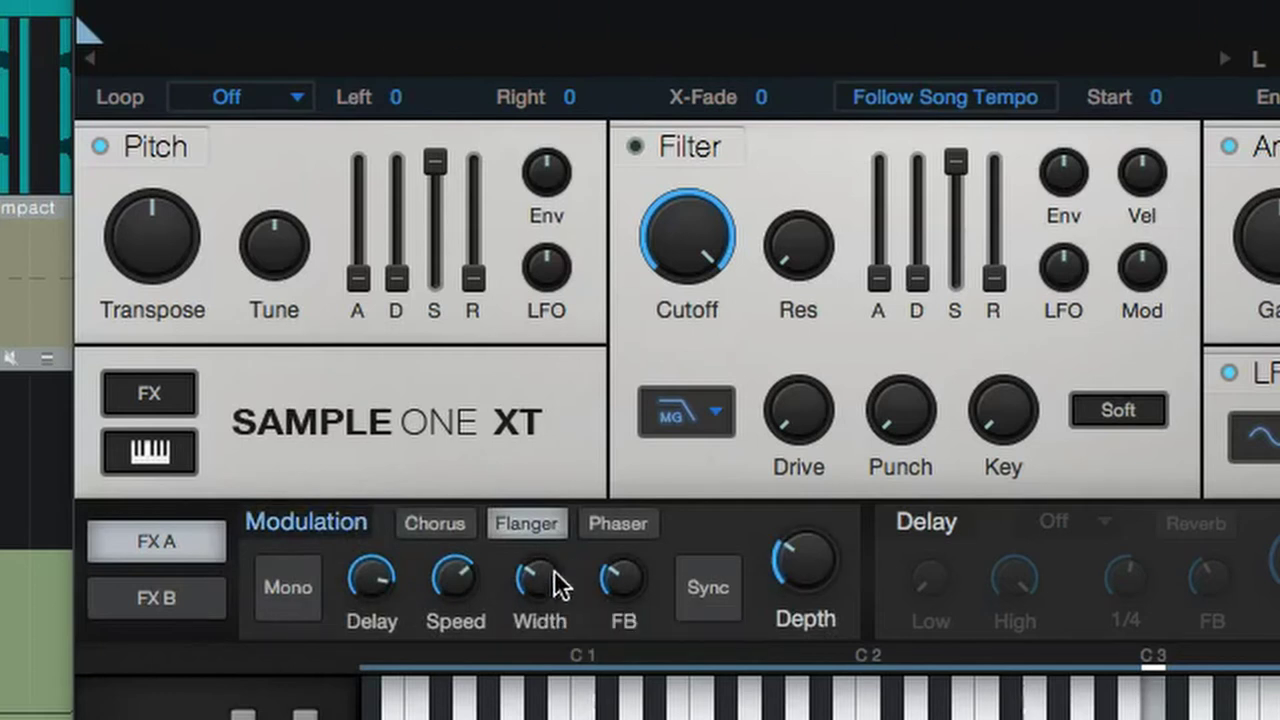
Step: Set the modulation effect to phaser at about 58%, turn reverb on and delay off
{"action": "left_click_drag", "start_coordinate": [536, 580], "coordinate": [624, 432]}
{"action": "left_click", "coordinate": [594, 526]}
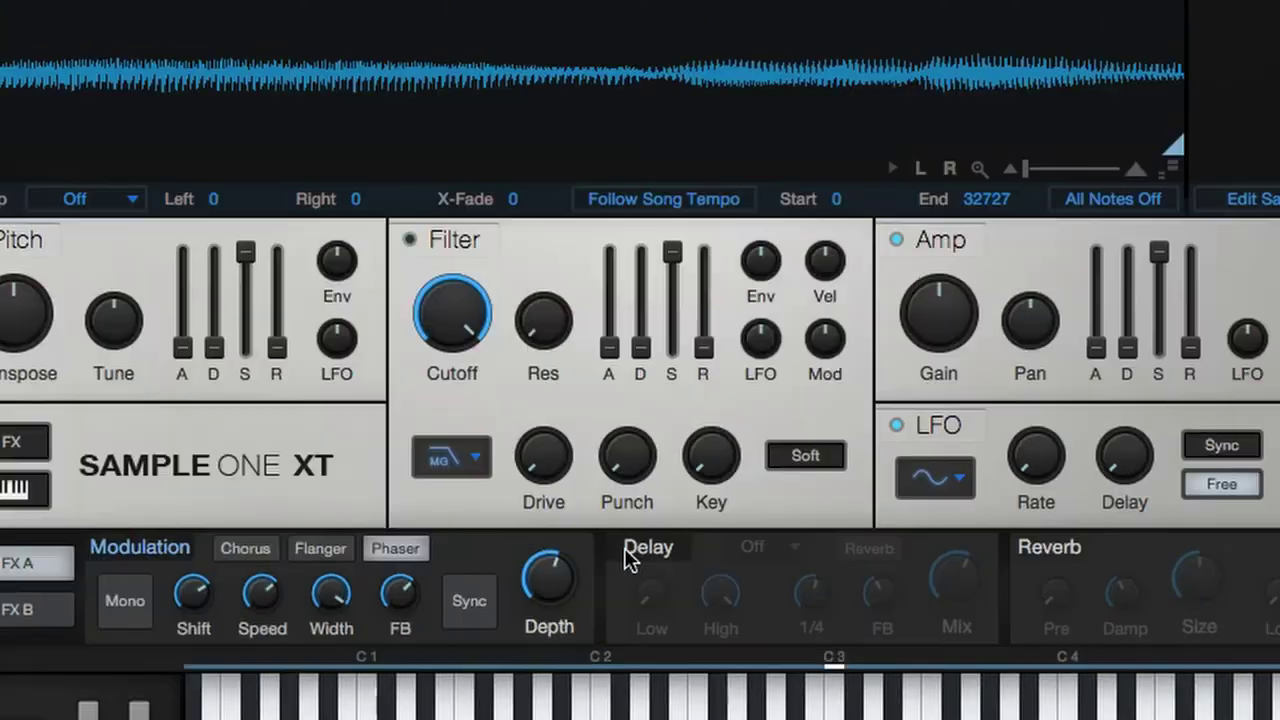
{"action": "left_click", "coordinate": [915, 525]}
{"action": "mouse_move", "coordinate": [652, 610]}
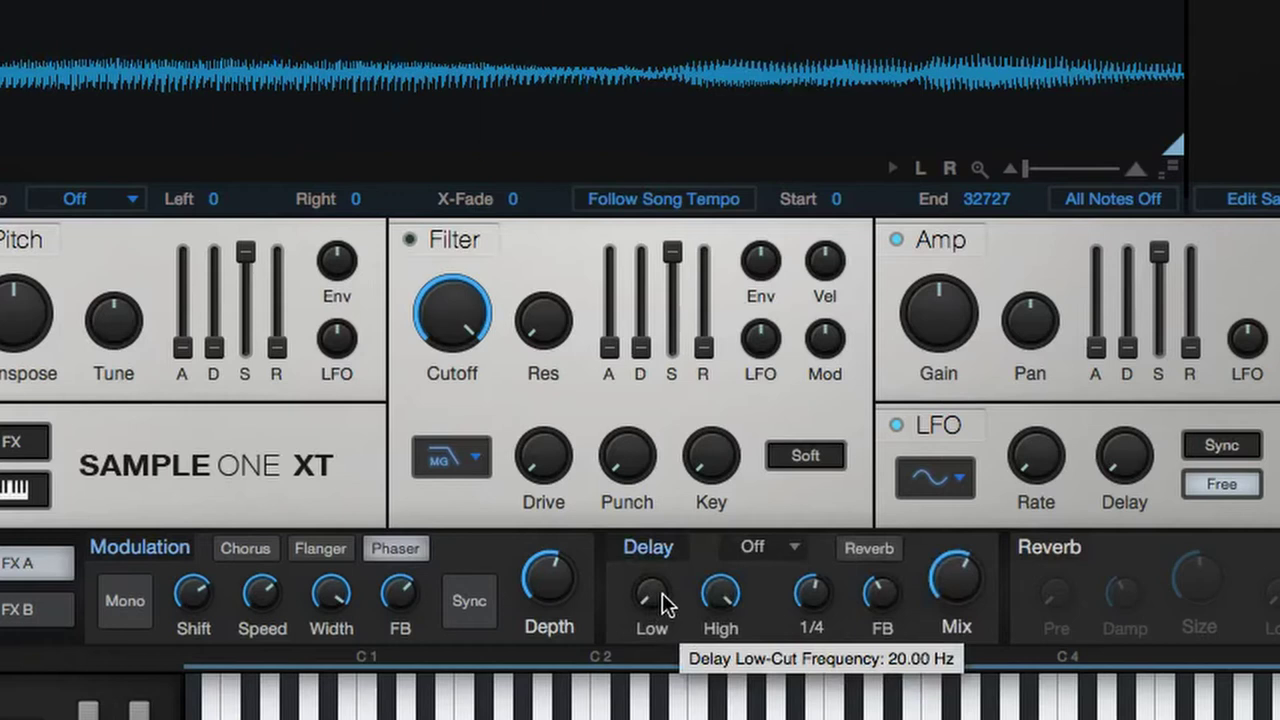
{"action": "left_click", "coordinate": [1049, 547]}
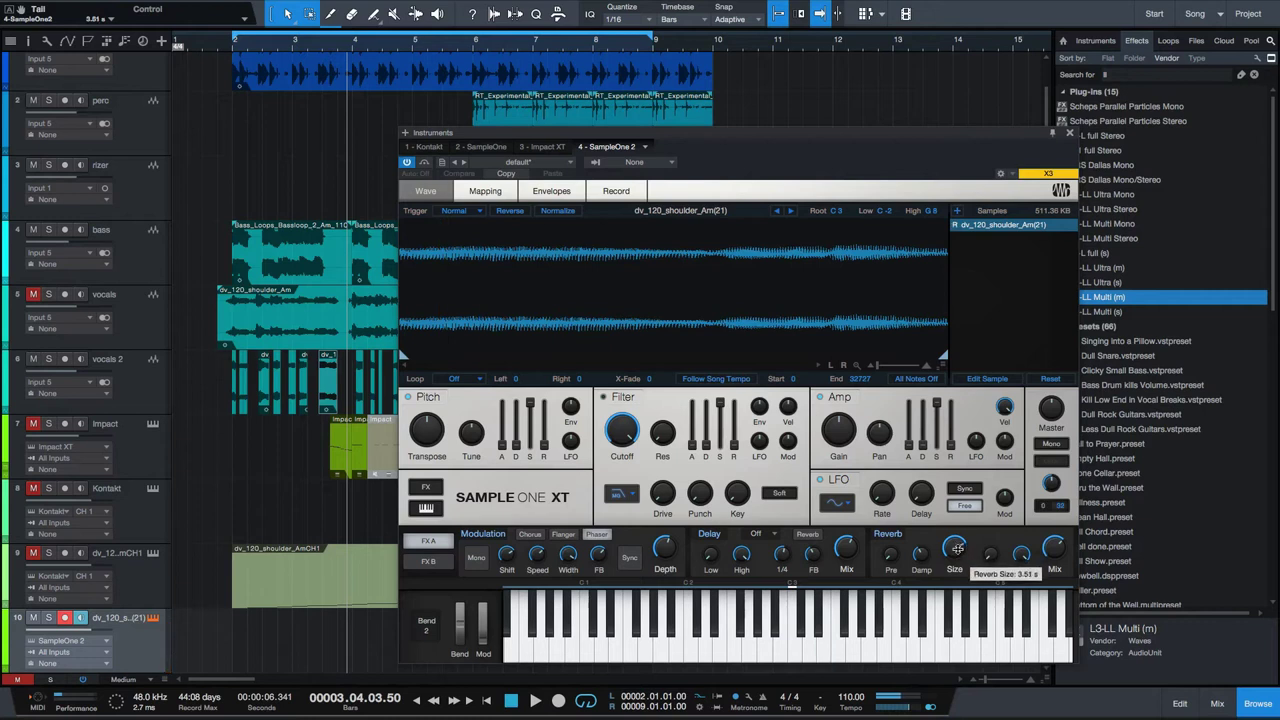
{"action": "left_click", "coordinate": [709, 535]}
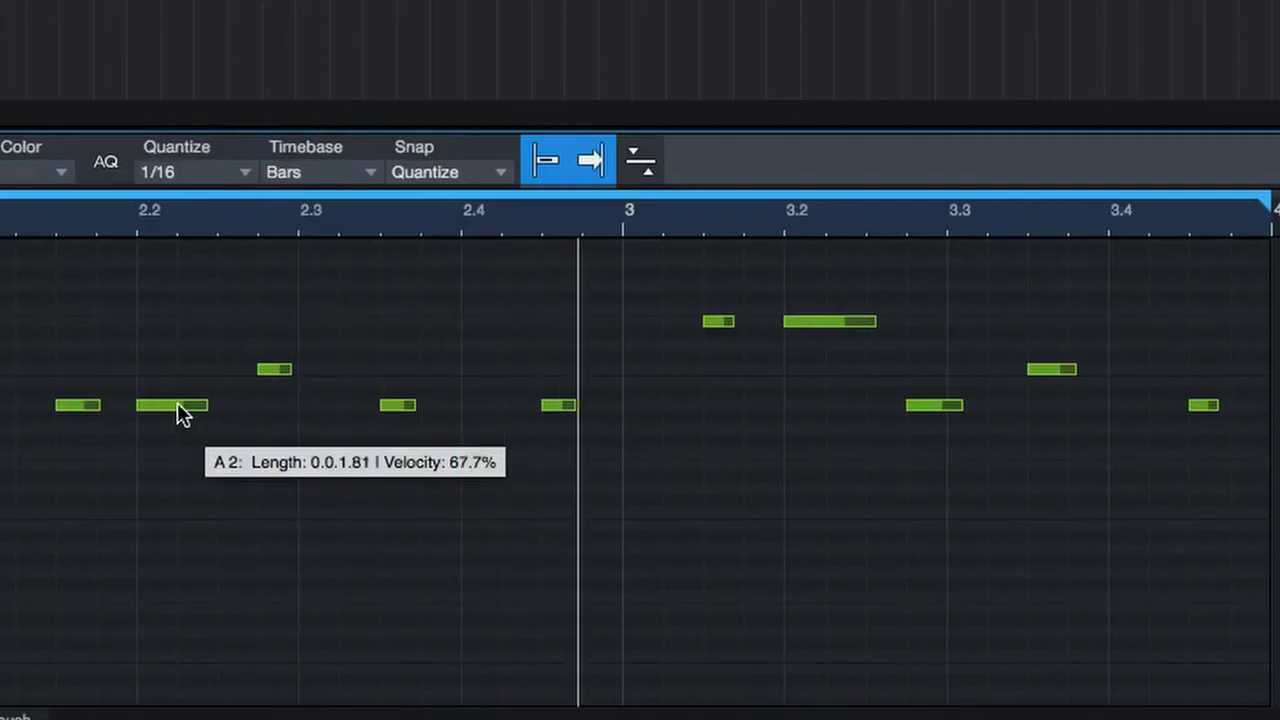
Step: Move the A2 note after bar 2.2 one sixteenth later
{"action": "left_click", "coordinate": [205, 414]}
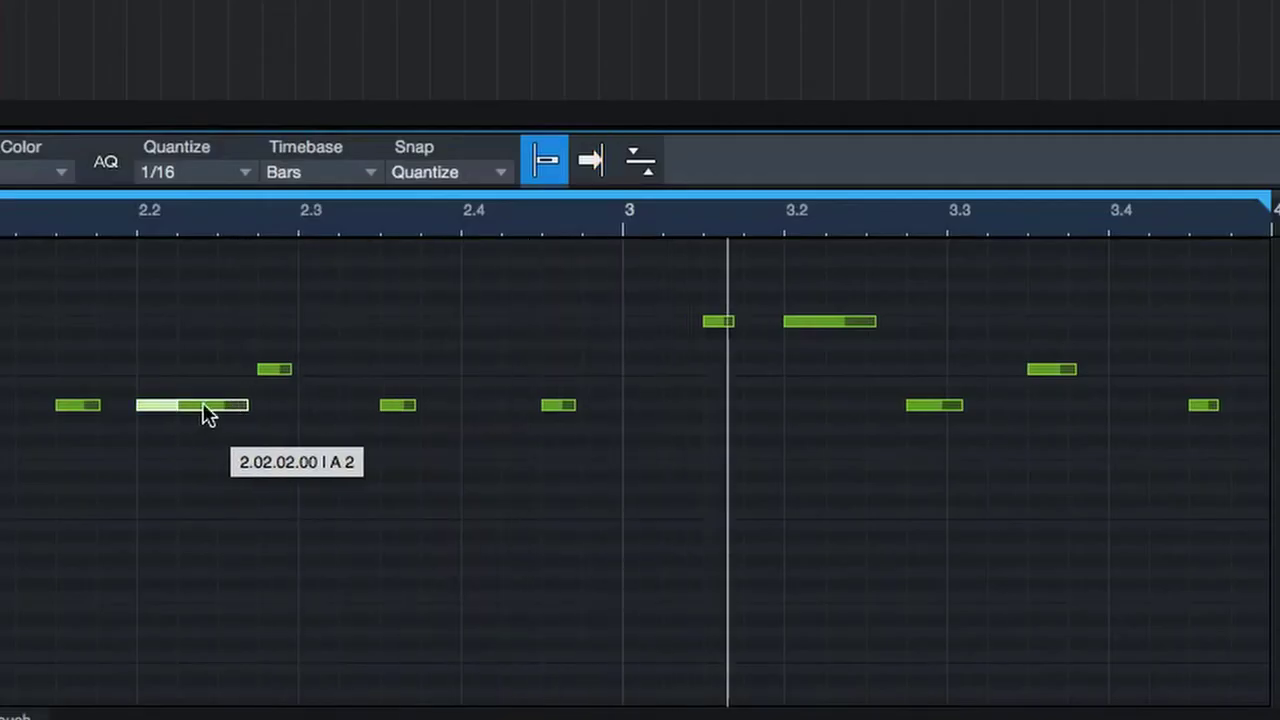
{"action": "left_click_drag", "start_coordinate": [826, 320], "coordinate": [866, 320]}
{"action": "scroll", "coordinate": [723, 411], "scroll_direction": "up", "scroll_amount": 2}
Step: Raise the short note after bar 3 an octave, drop the A2 note an octave, then lower the short note a few semitones
{"action": "left_click", "coordinate": [723, 411]}
{"action": "key", "text": "alt+shift+Up"}
{"action": "left_click", "coordinate": [940, 492]}
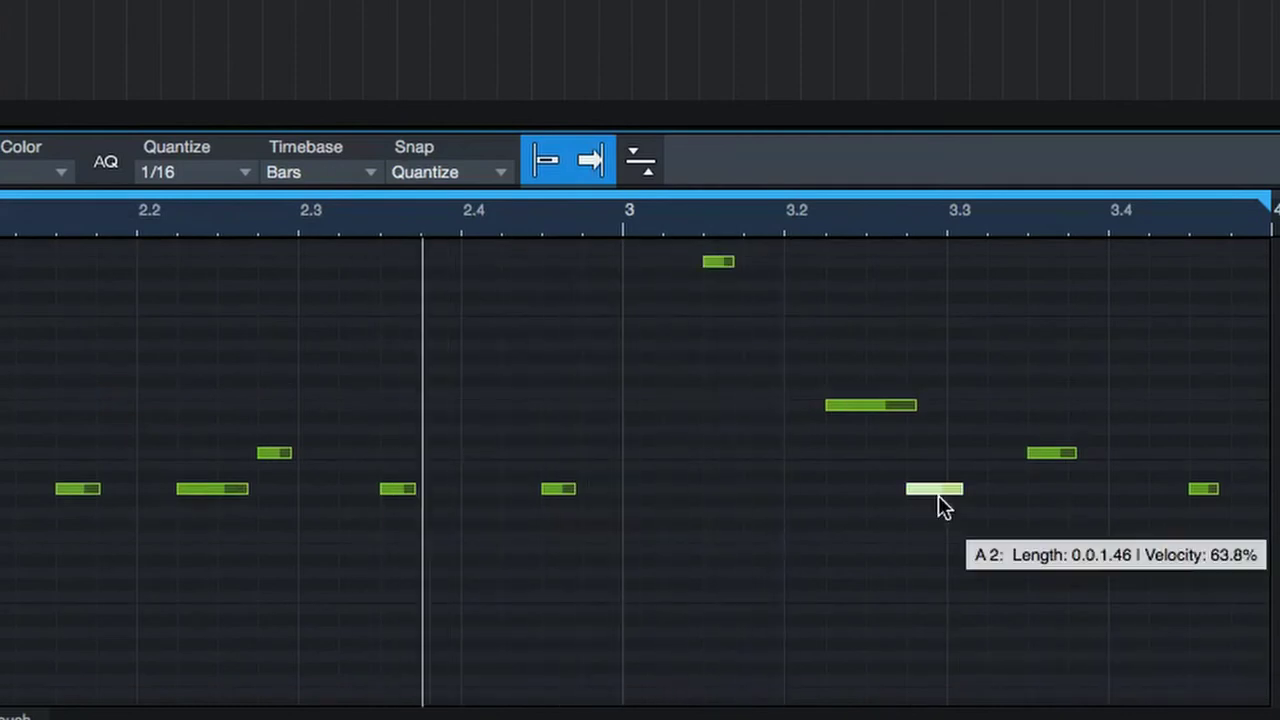
{"action": "key", "text": "alt+shift+Down"}
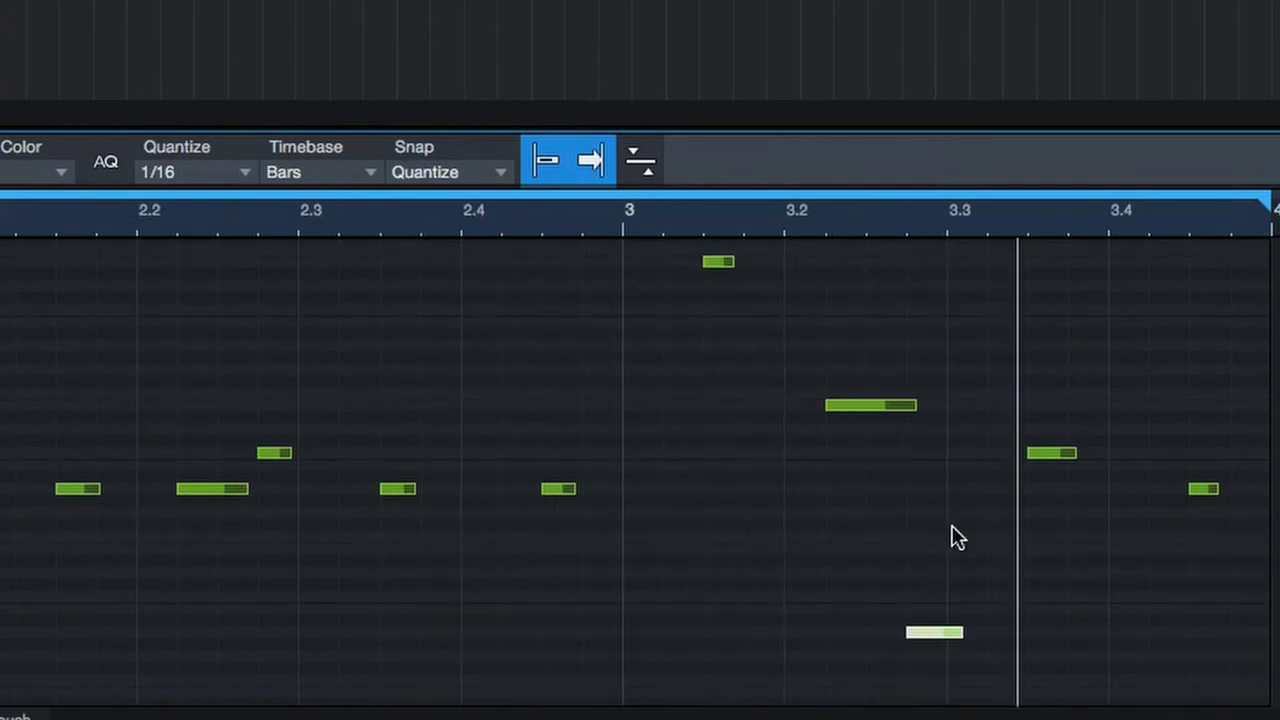
{"action": "left_click", "coordinate": [718, 261]}
{"action": "key", "text": "alt+Down"}
{"action": "key", "text": "alt+Down"}
{"action": "key", "text": "alt+Down"}
{"action": "key", "text": "alt+Down"}
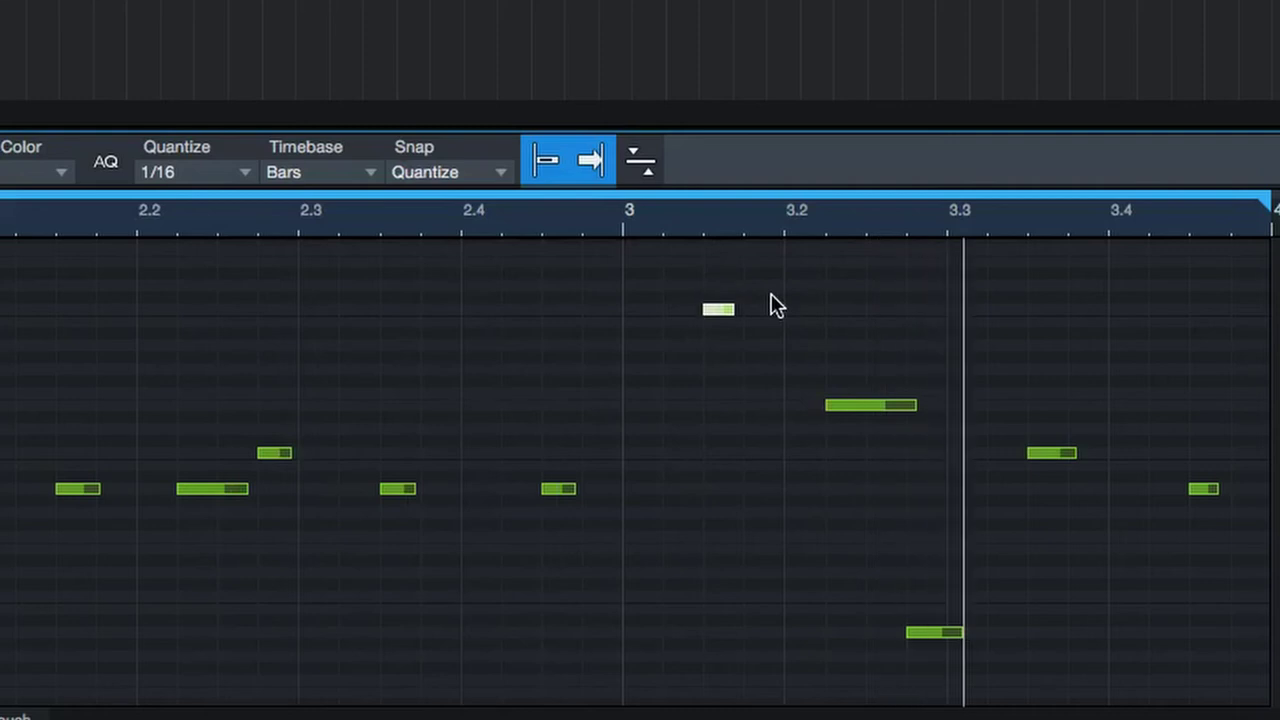
{"action": "key", "text": "alt+Down"}
{"action": "key", "text": "alt+Down"}
{"action": "key", "text": "alt+Down"}
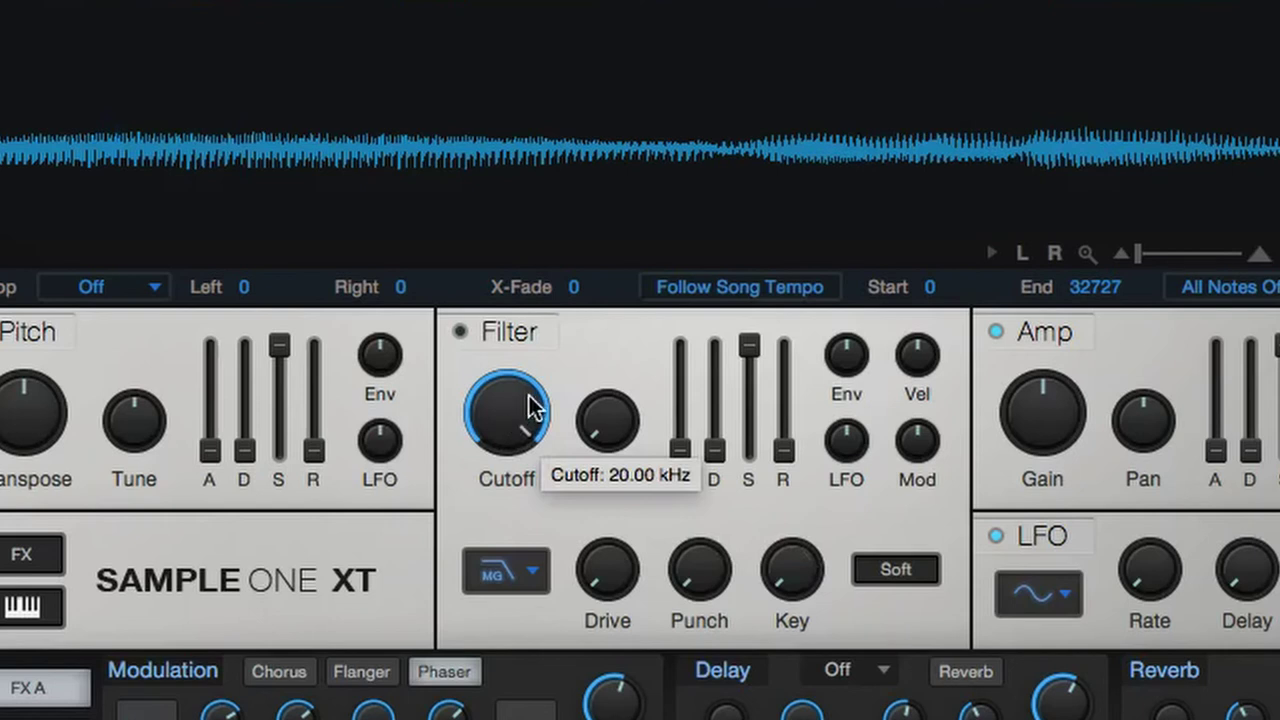
Step: Set filter cutoff near 1.9 kHz, resonance 56%, envelope attack 318 ms, and raise the envelope amount
{"action": "left_click_drag", "start_coordinate": [529, 395], "coordinate": [520, 355]}
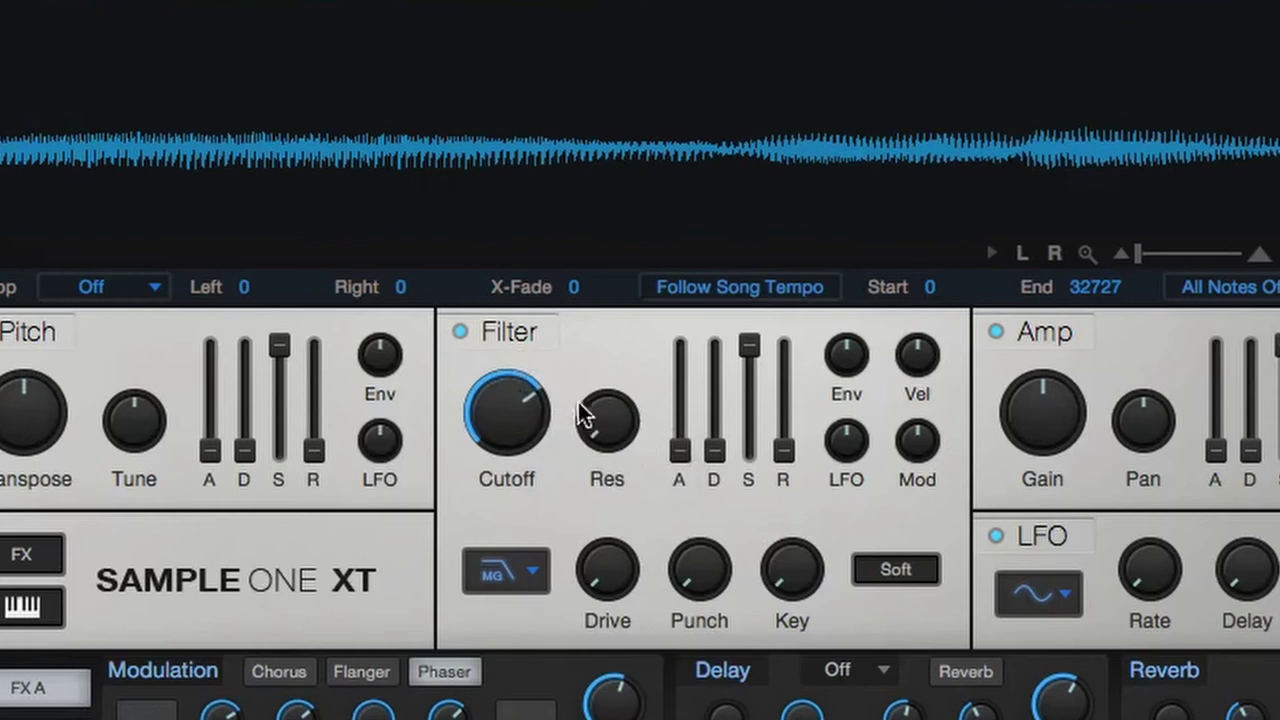
{"action": "left_click_drag", "start_coordinate": [585, 418], "coordinate": [660, 310]}
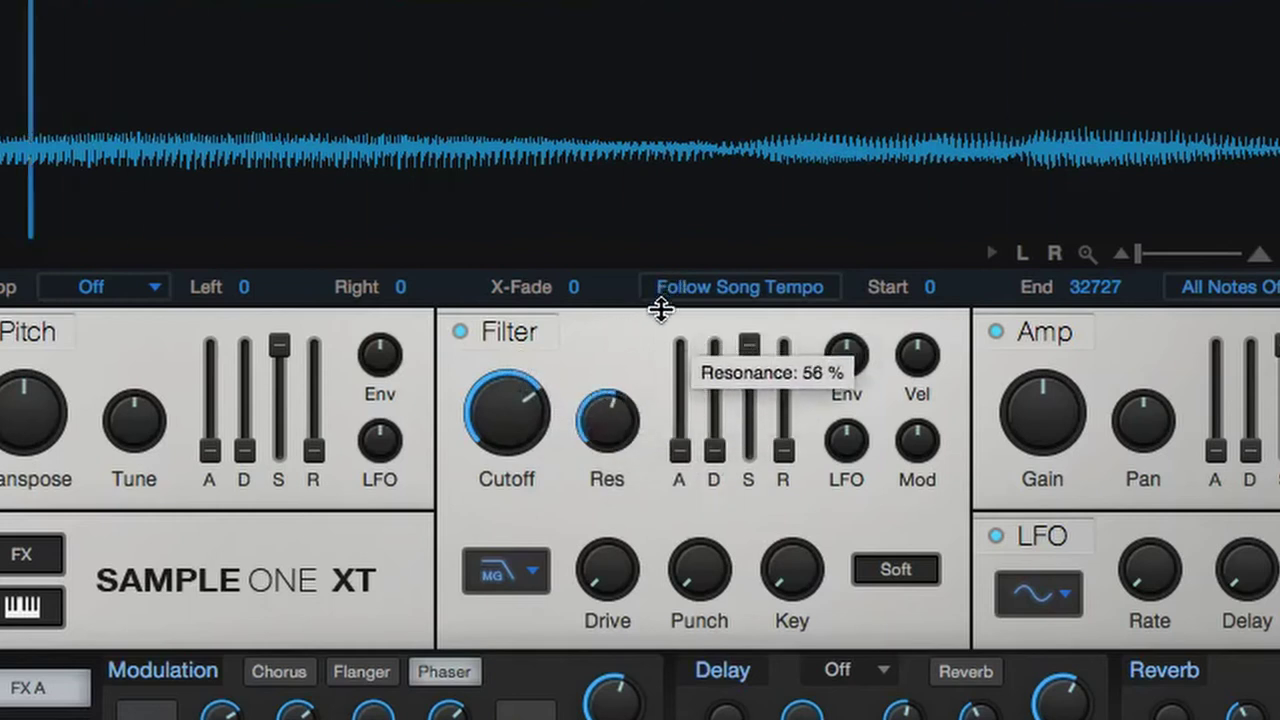
{"action": "mouse_move", "coordinate": [497, 430]}
{"action": "left_mouse_down"}
{"action": "mouse_move", "coordinate": [514, 534]}
{"action": "mouse_move", "coordinate": [486, 463]}
{"action": "mouse_move", "coordinate": [488, 420]}
{"action": "left_mouse_up"}
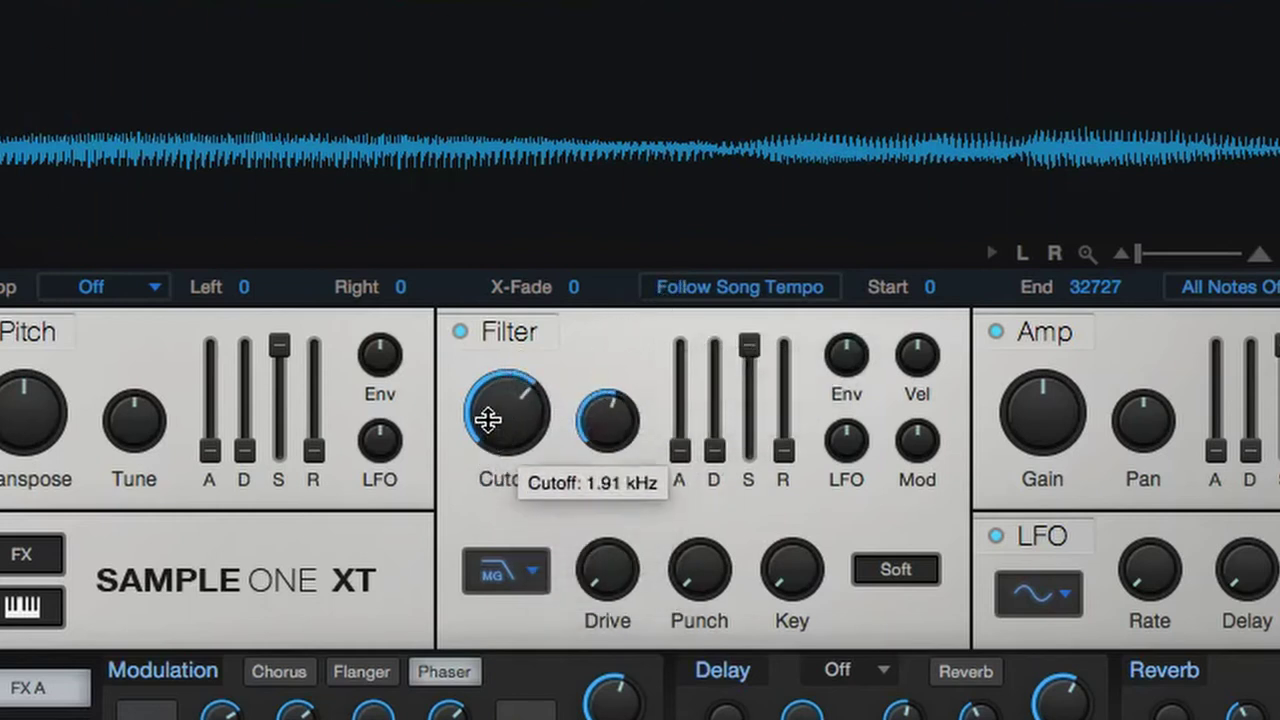
{"action": "scroll", "coordinate": [488, 420], "scroll_direction": "up", "scroll_amount": 2}
{"action": "scroll", "coordinate": [488, 420], "scroll_direction": "down", "scroll_amount": 5}
{"action": "scroll", "coordinate": [488, 420], "scroll_direction": "up", "scroll_amount": 4}
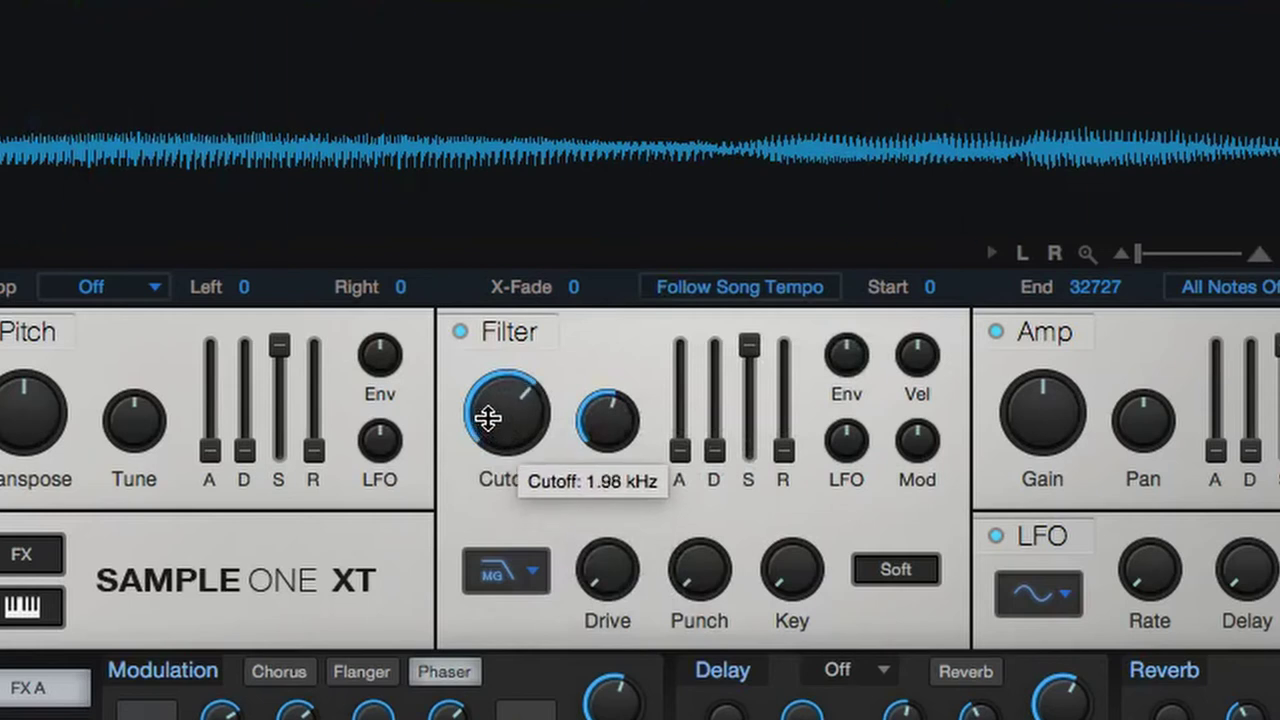
{"action": "left_click_drag", "start_coordinate": [679, 450], "coordinate": [683, 358]}
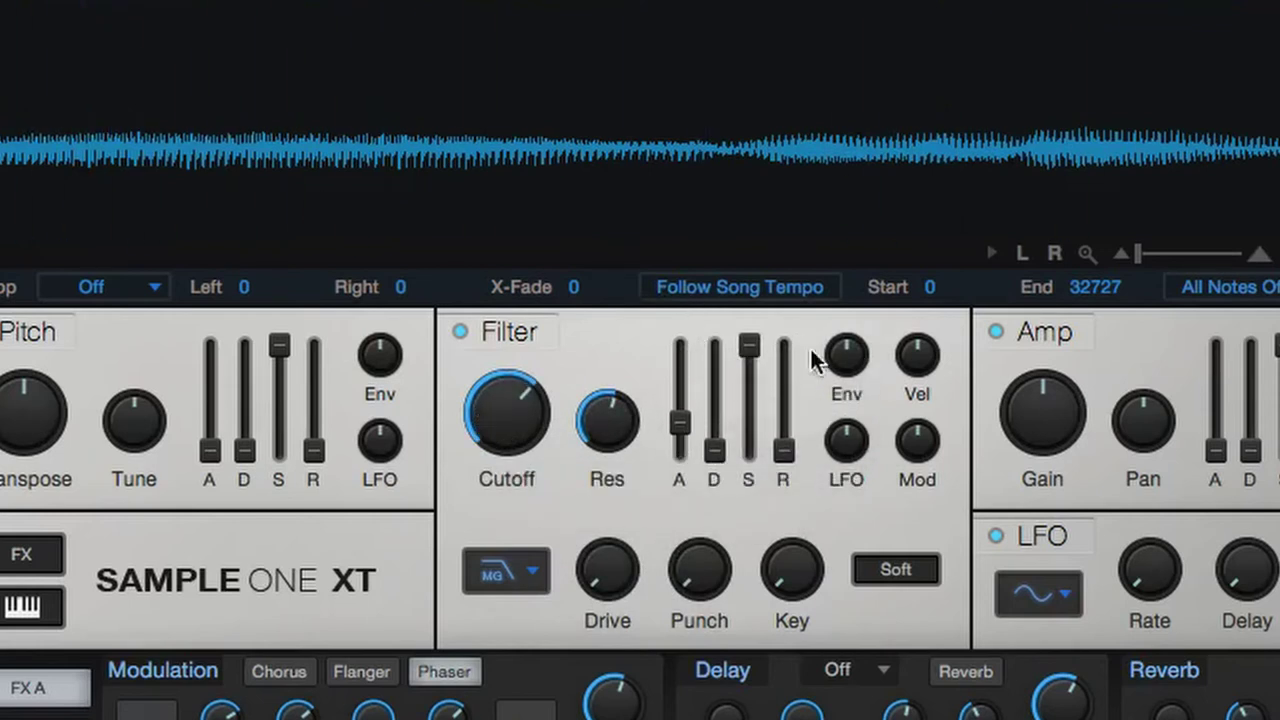
{"action": "left_click_drag", "start_coordinate": [846, 355], "coordinate": [854, 208]}
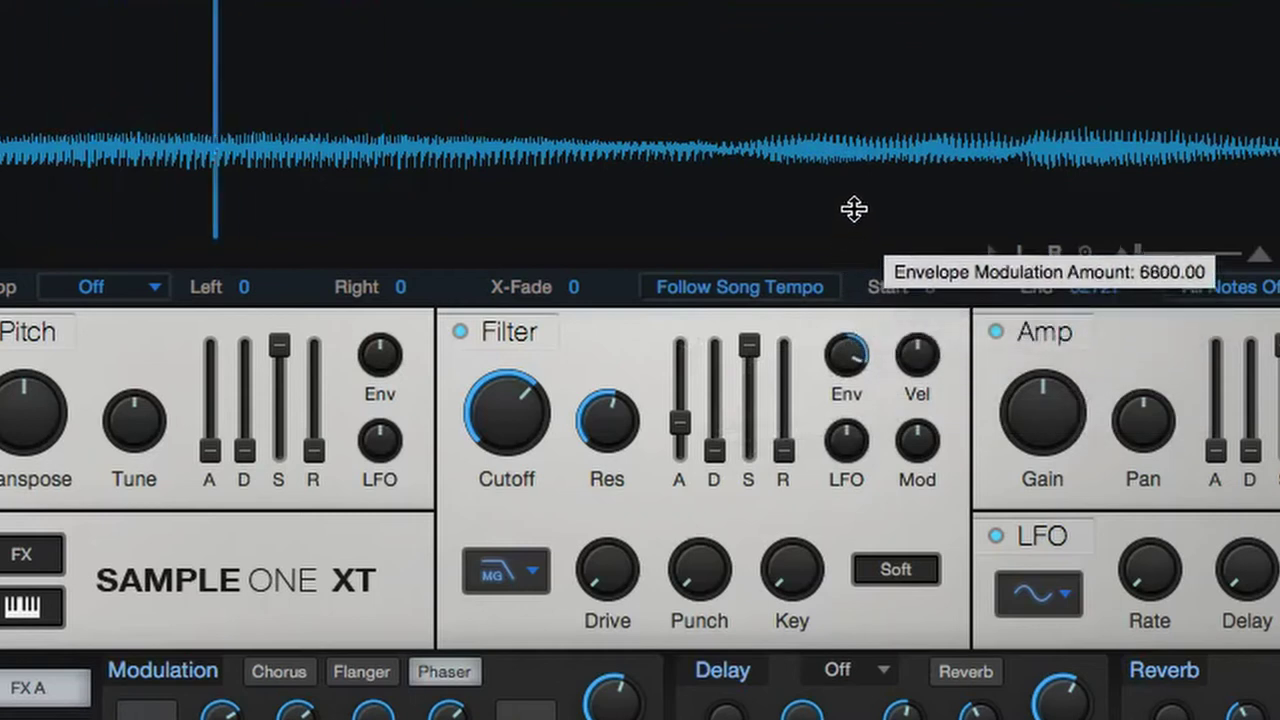
Step: Set filter decay to 694 ms, sustain to minimum, resonance to 73% and cutoff near 570 Hz
{"action": "left_click_drag", "start_coordinate": [488, 450], "coordinate": [481, 342]}
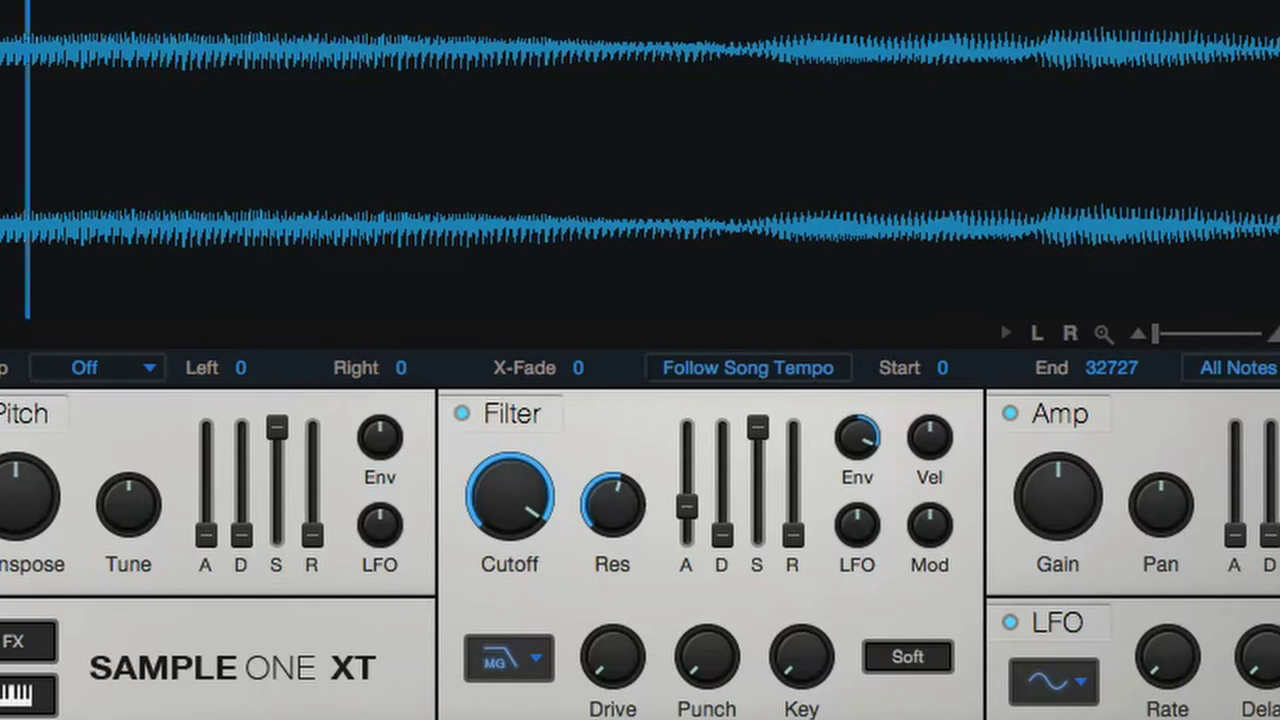
{"action": "left_click_drag", "start_coordinate": [720, 529], "coordinate": [723, 328]}
{"action": "left_click_drag", "start_coordinate": [757, 428], "coordinate": [762, 530]}
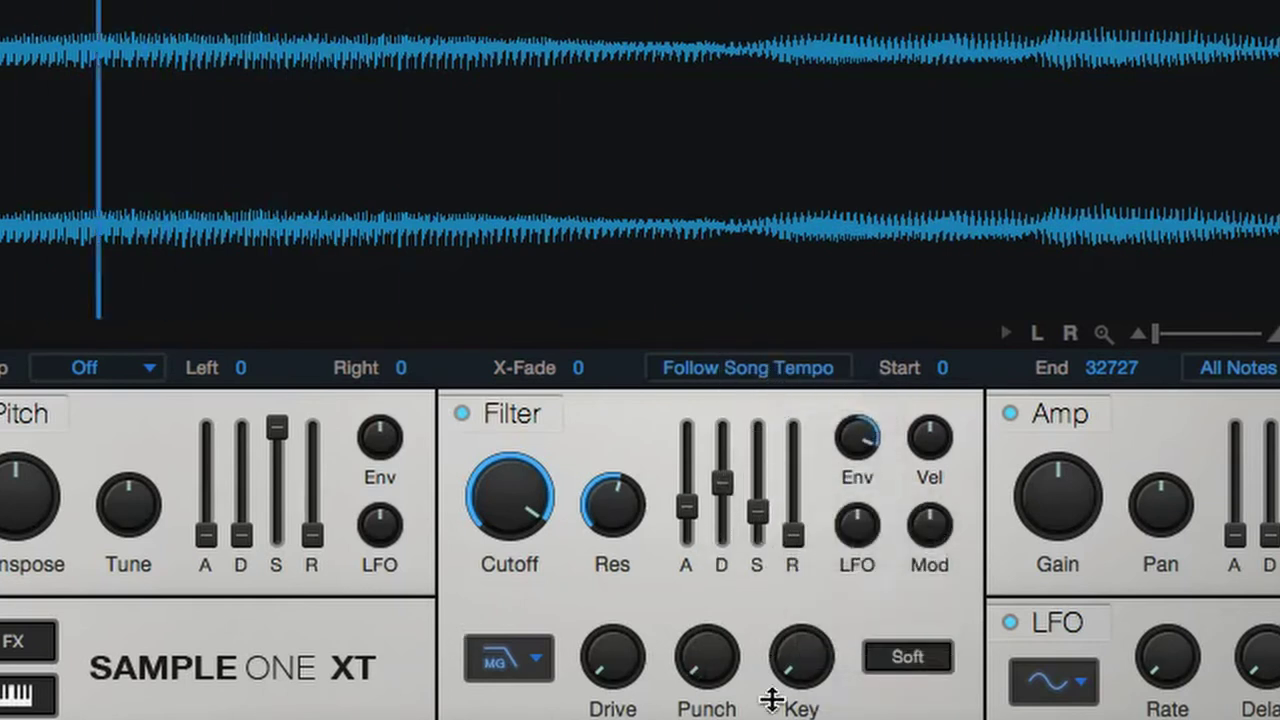
{"action": "left_click_drag", "start_coordinate": [600, 505], "coordinate": [600, 432]}
{"action": "left_click_drag", "start_coordinate": [529, 494], "coordinate": [465, 625]}
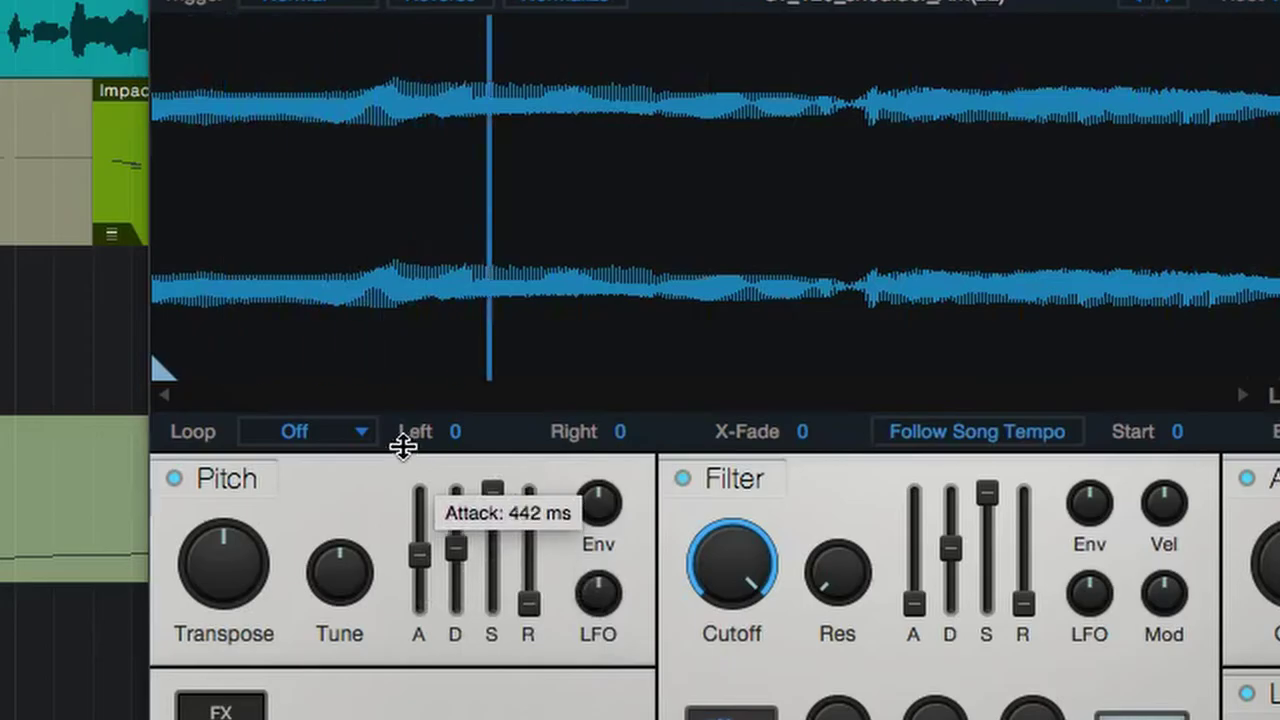
Step: Turn the pitch Env knob up to about 1 oct 2.40 st
{"action": "left_click_drag", "start_coordinate": [598, 505], "coordinate": [603, 436]}
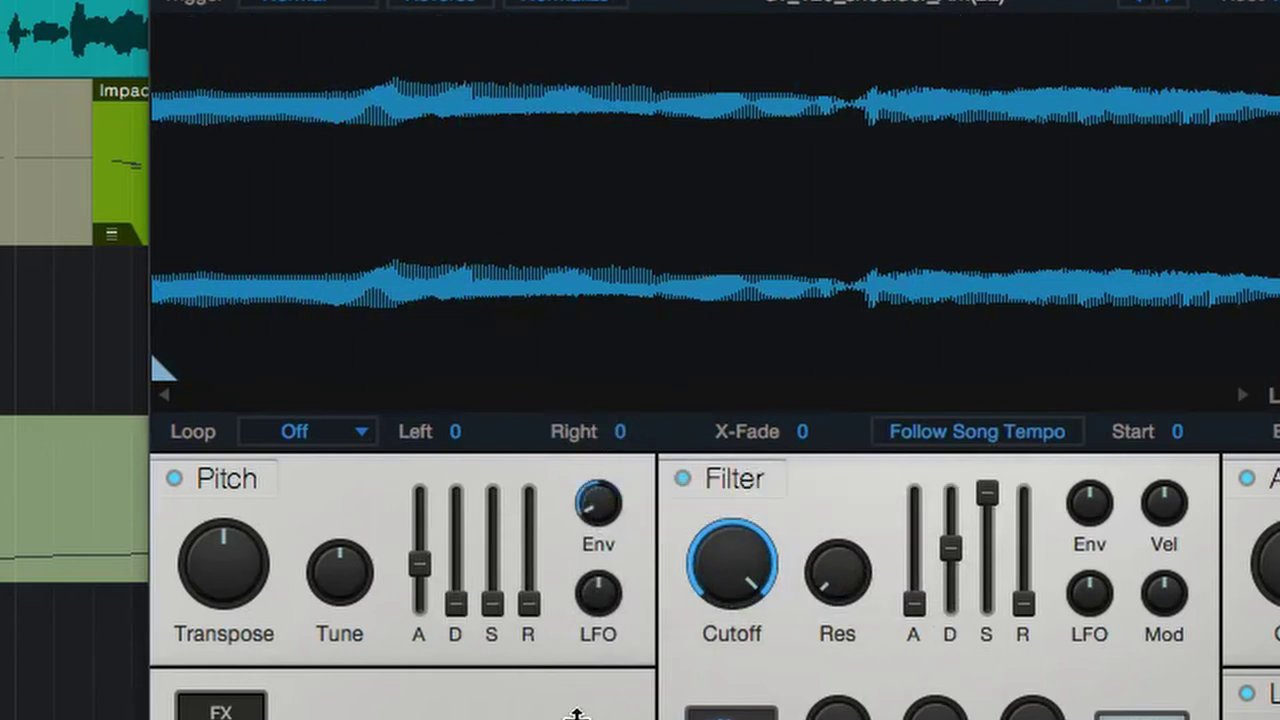
{"action": "mouse_move", "coordinate": [590, 505]}
{"action": "left_mouse_down"}
{"action": "mouse_move", "coordinate": [594, 457]}
{"action": "mouse_move", "coordinate": [593, 500]}
{"action": "left_mouse_up"}
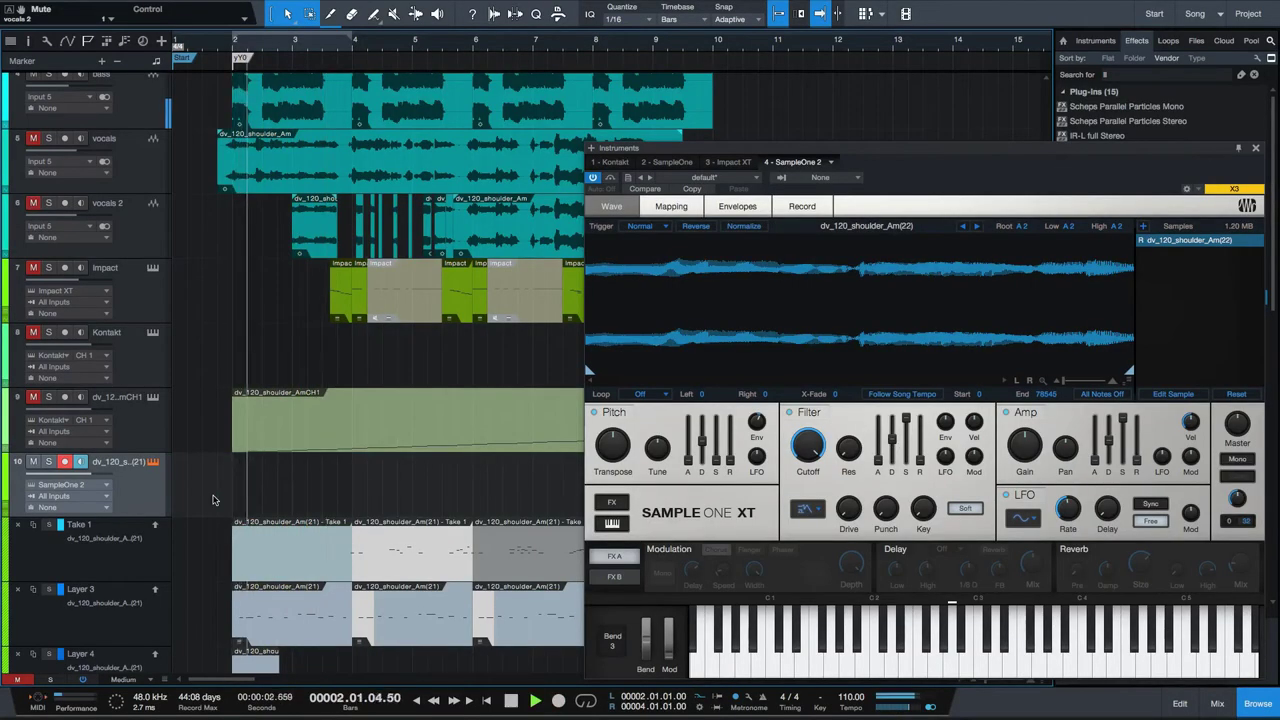
Step: Record a new part on the Sample One XT track, then enable chorus, delay and reverb
{"action": "key", "text": "KP_Multiply"}
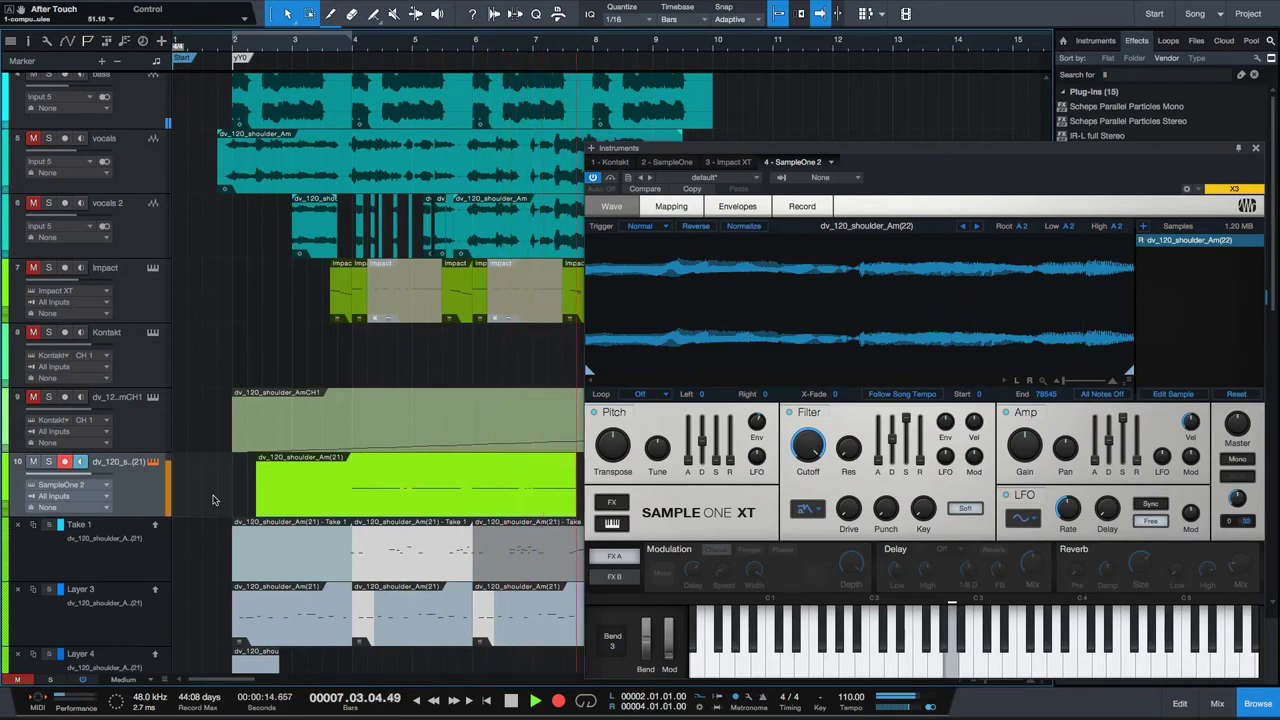
{"action": "key", "text": "space"}
{"action": "left_click", "coordinate": [730, 554]}
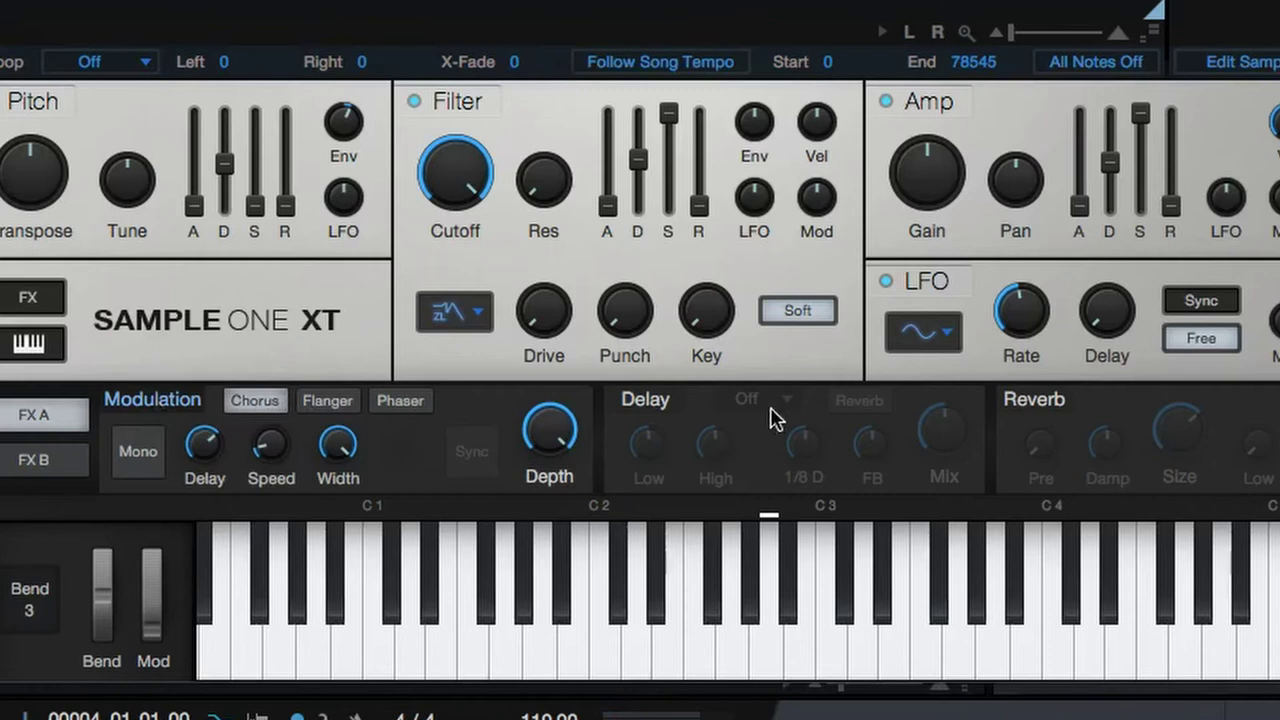
{"action": "left_click", "coordinate": [666, 403]}
{"action": "left_click", "coordinate": [1032, 404]}
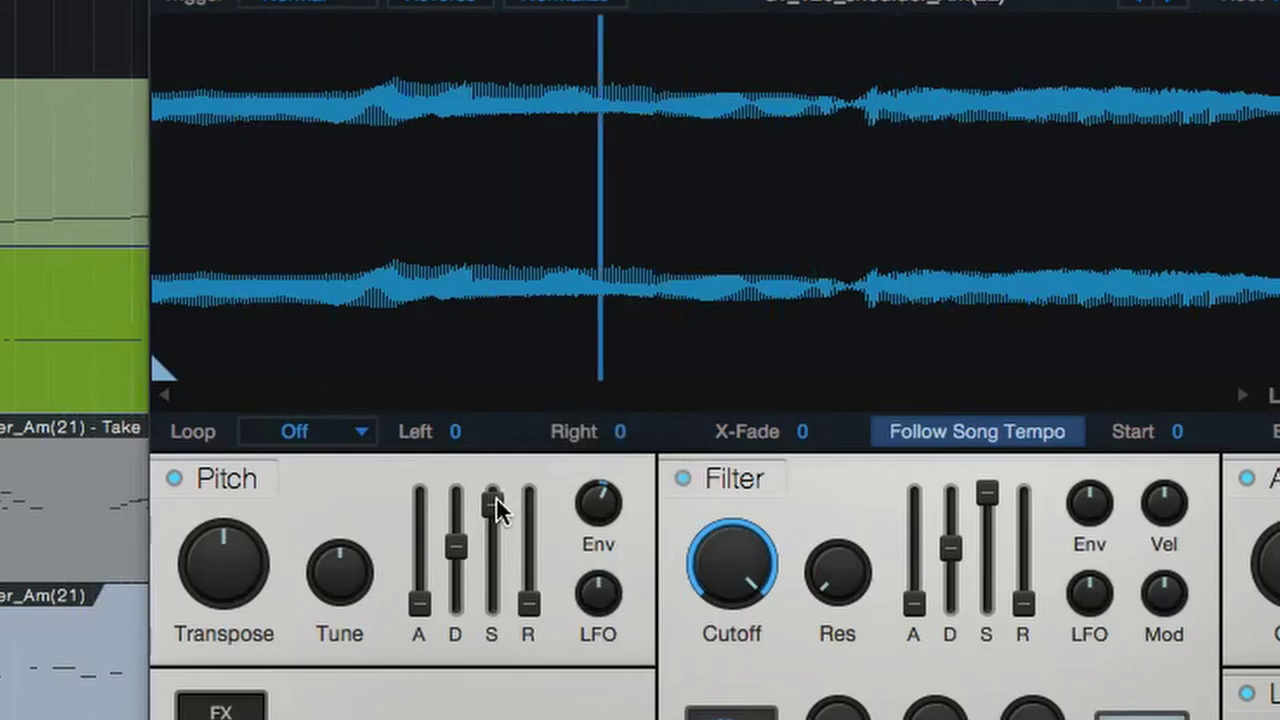
Step: Adjust the envelope sustain slightly and shorten the decay to 466 ms
{"action": "left_click_drag", "start_coordinate": [715, 424], "coordinate": [717, 413]}
{"action": "left_click_drag", "start_coordinate": [494, 480], "coordinate": [491, 491]}
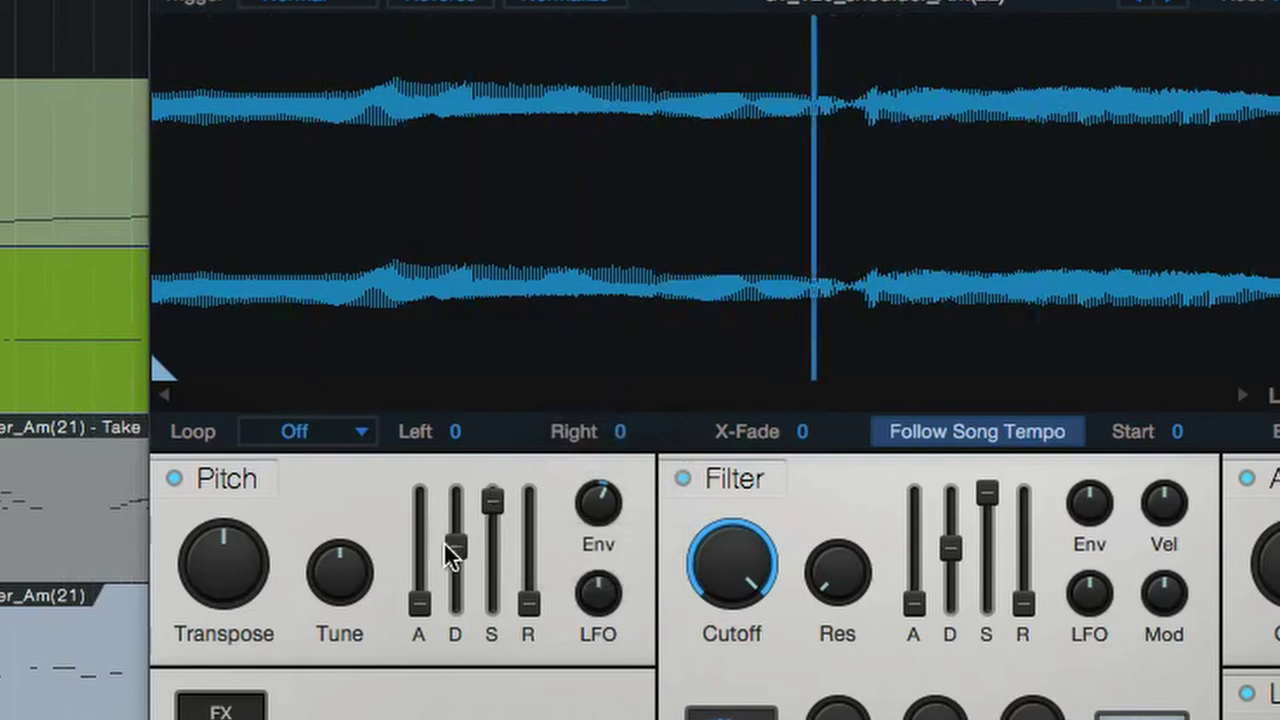
{"action": "left_click_drag", "start_coordinate": [451, 548], "coordinate": [460, 689]}
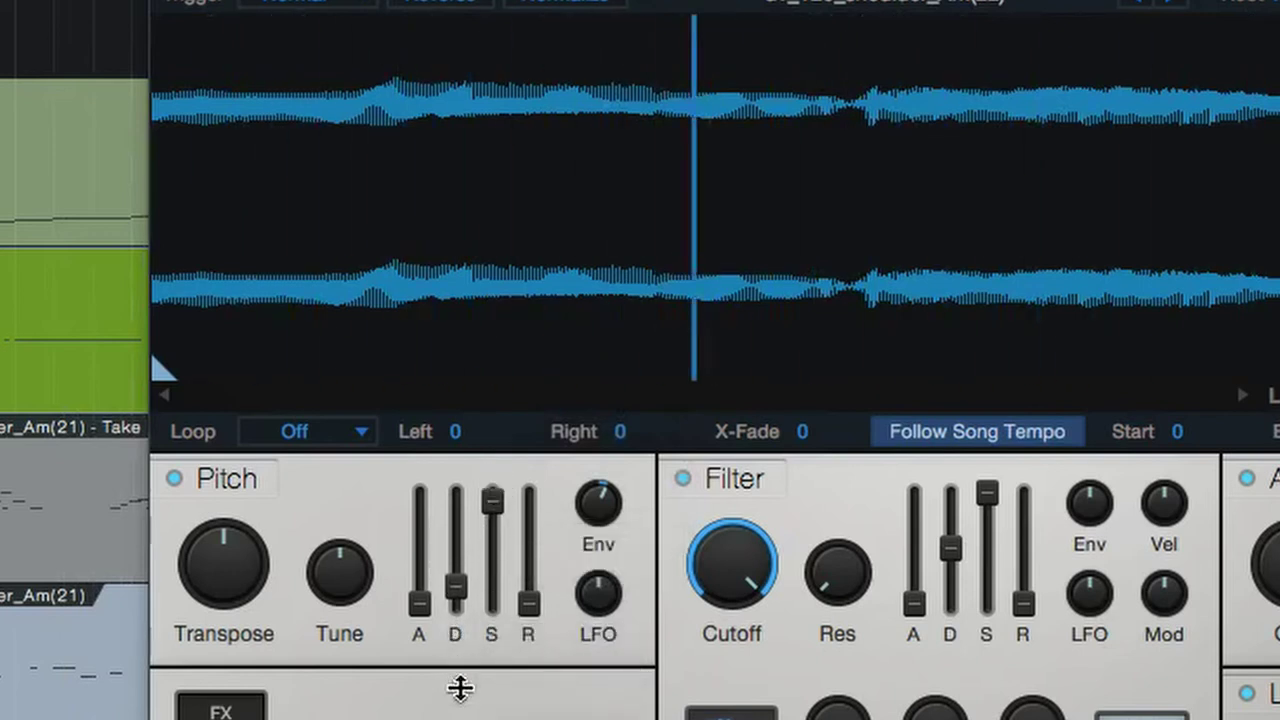
Step: Set filter resonance to 58%, cutoff to 2.43 kHz and drive to 18.5%, then show FX B
{"action": "left_click_drag", "start_coordinate": [838, 572], "coordinate": [878, 359]}
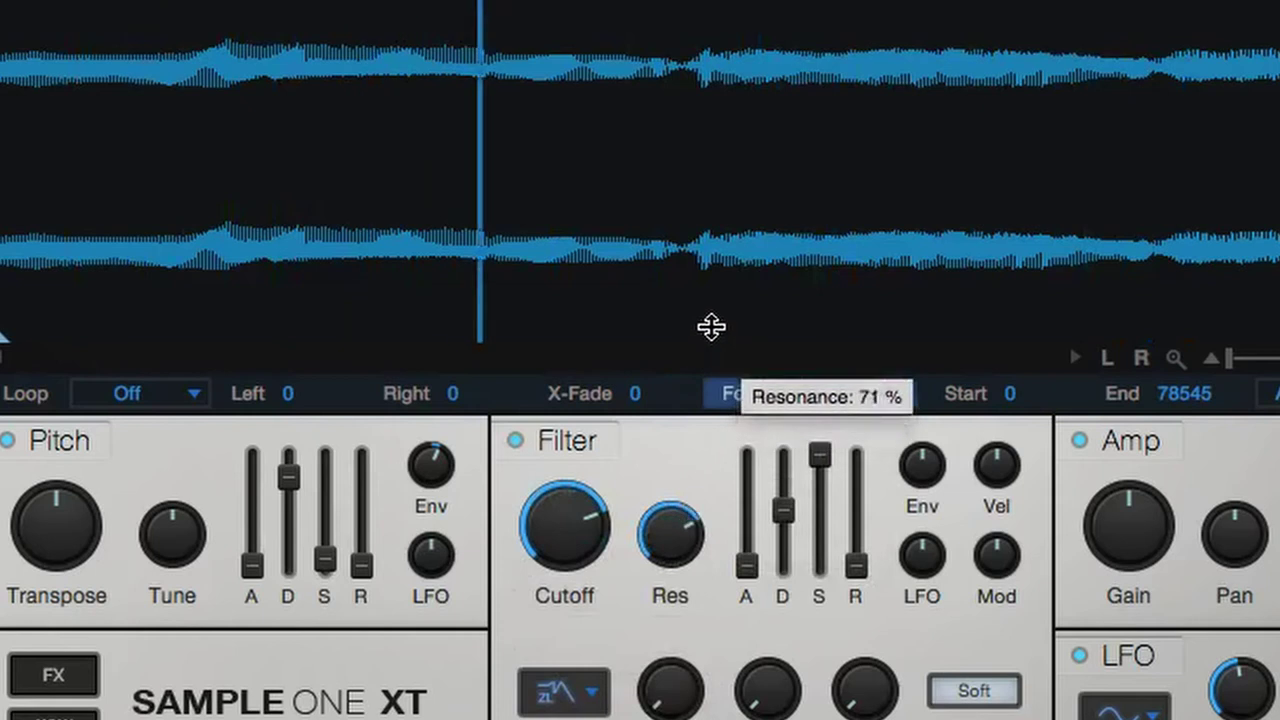
{"action": "left_click_drag", "start_coordinate": [711, 321], "coordinate": [666, 392]}
{"action": "left_click_drag", "start_coordinate": [583, 526], "coordinate": [546, 607]}
{"action": "left_click_drag", "start_coordinate": [666, 548], "coordinate": [662, 485]}
{"action": "left_click_drag", "start_coordinate": [565, 512], "coordinate": [557, 460]}
{"action": "left_click_drag", "start_coordinate": [689, 660], "coordinate": [659, 719]}
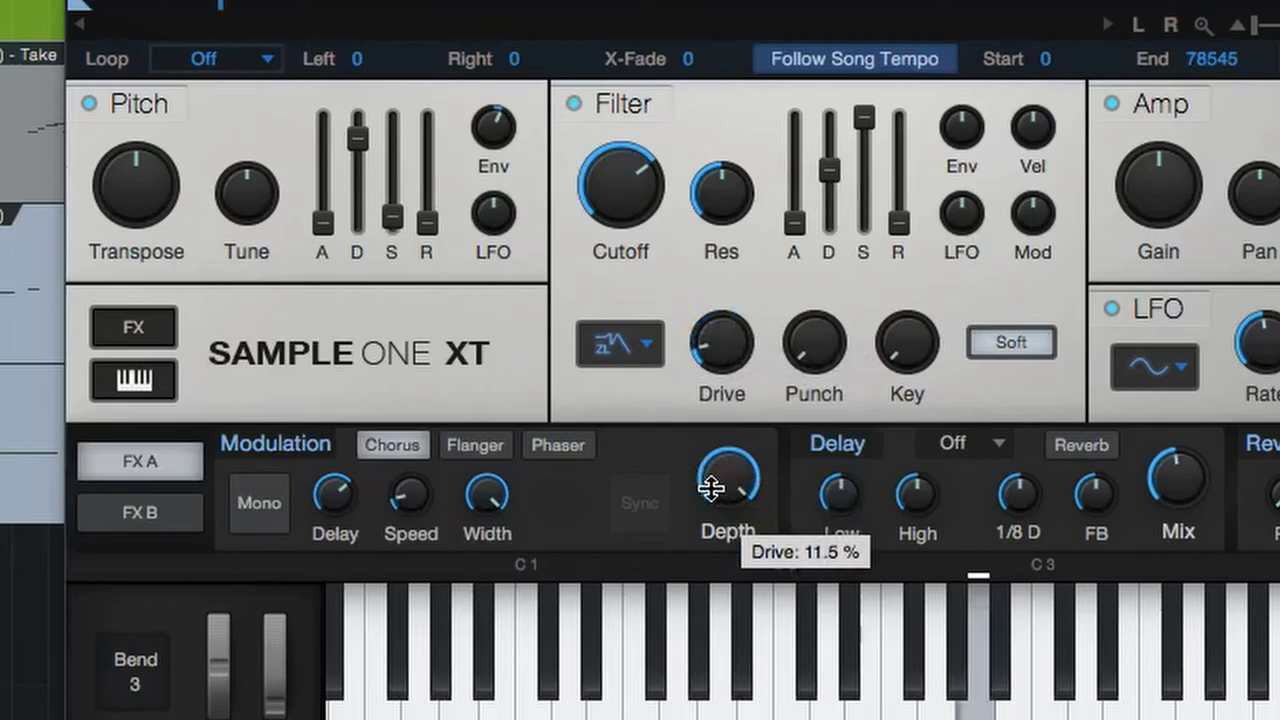
{"action": "left_click_drag", "start_coordinate": [711, 487], "coordinate": [703, 455]}
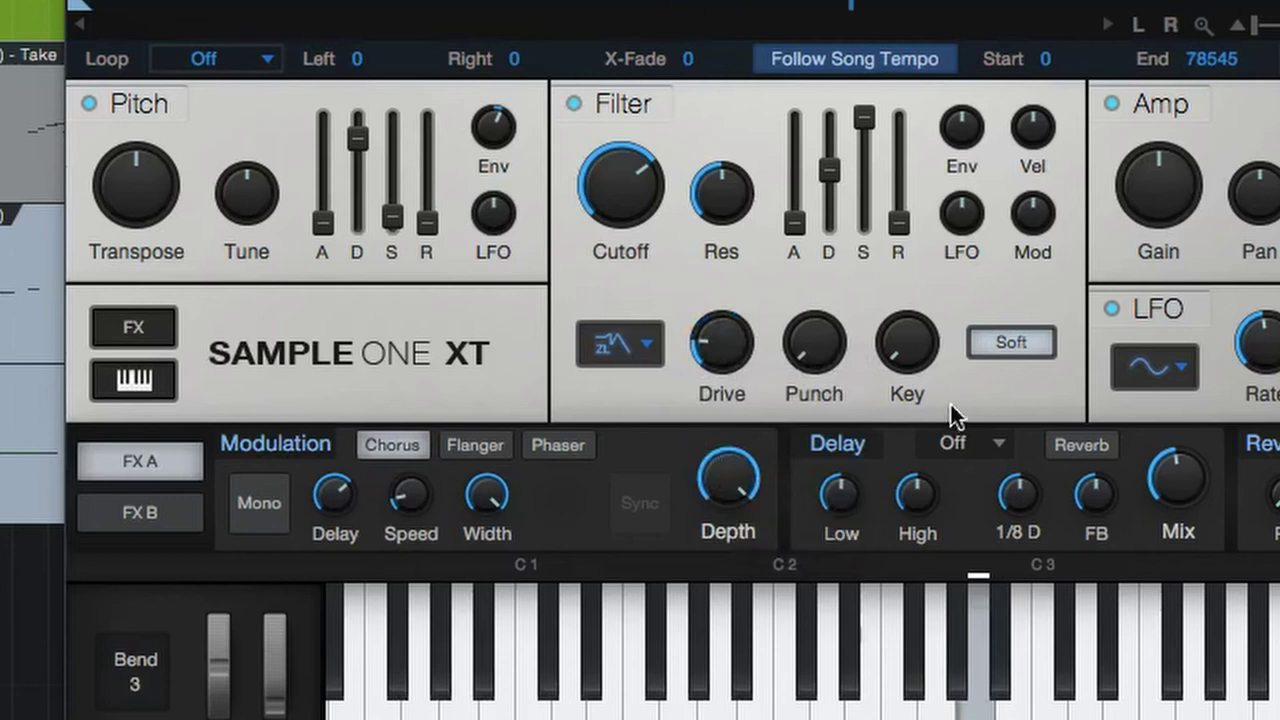
{"action": "left_click", "coordinate": [171, 518]}
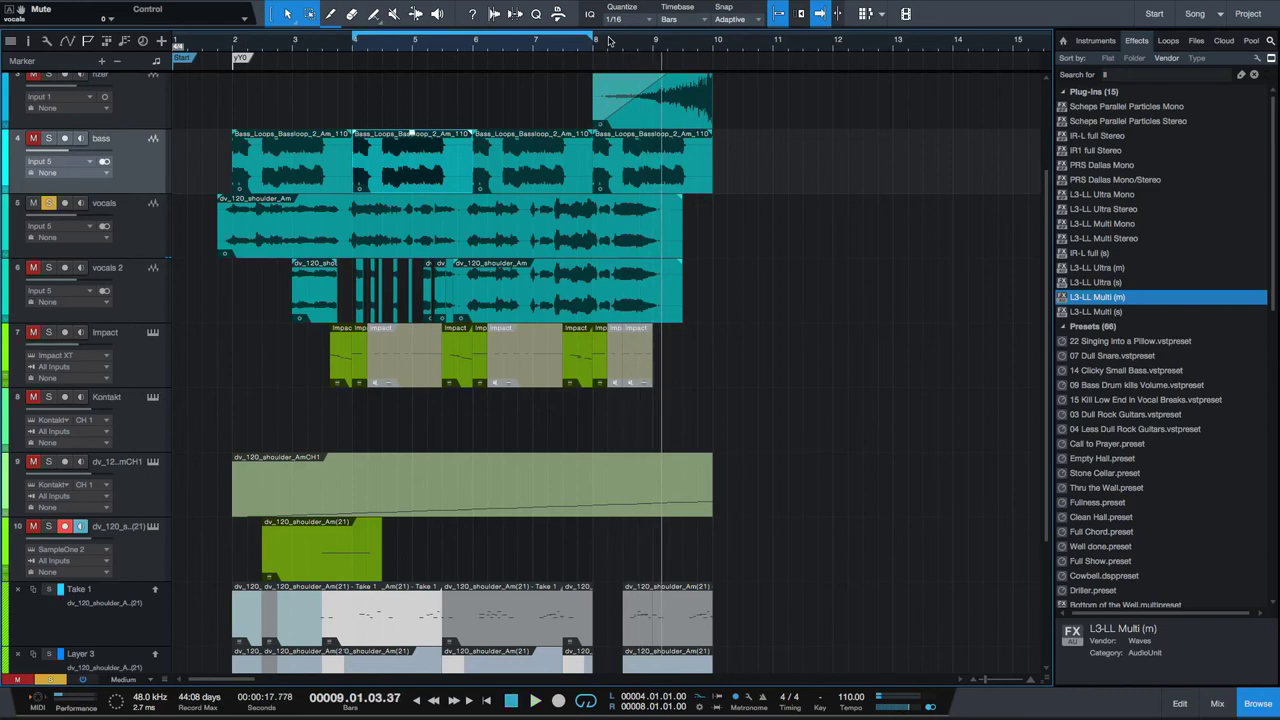
Step: Split the vocals 2 clip near bar 8, trim the slice to 1.5 s, solo it, and open vocals 2(2) in Kontakt
{"action": "key", "text": "e"}
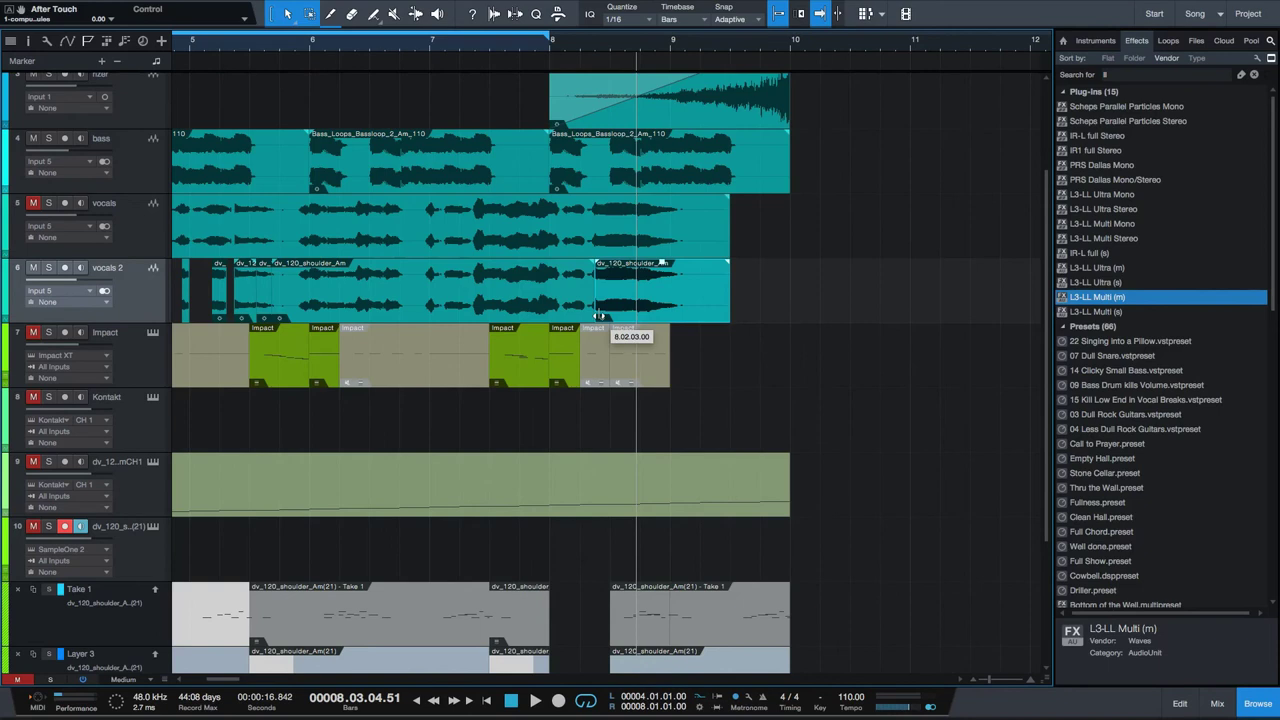
{"action": "left_click_drag", "start_coordinate": [729, 312], "coordinate": [660, 302]}
{"action": "key", "text": "s"}
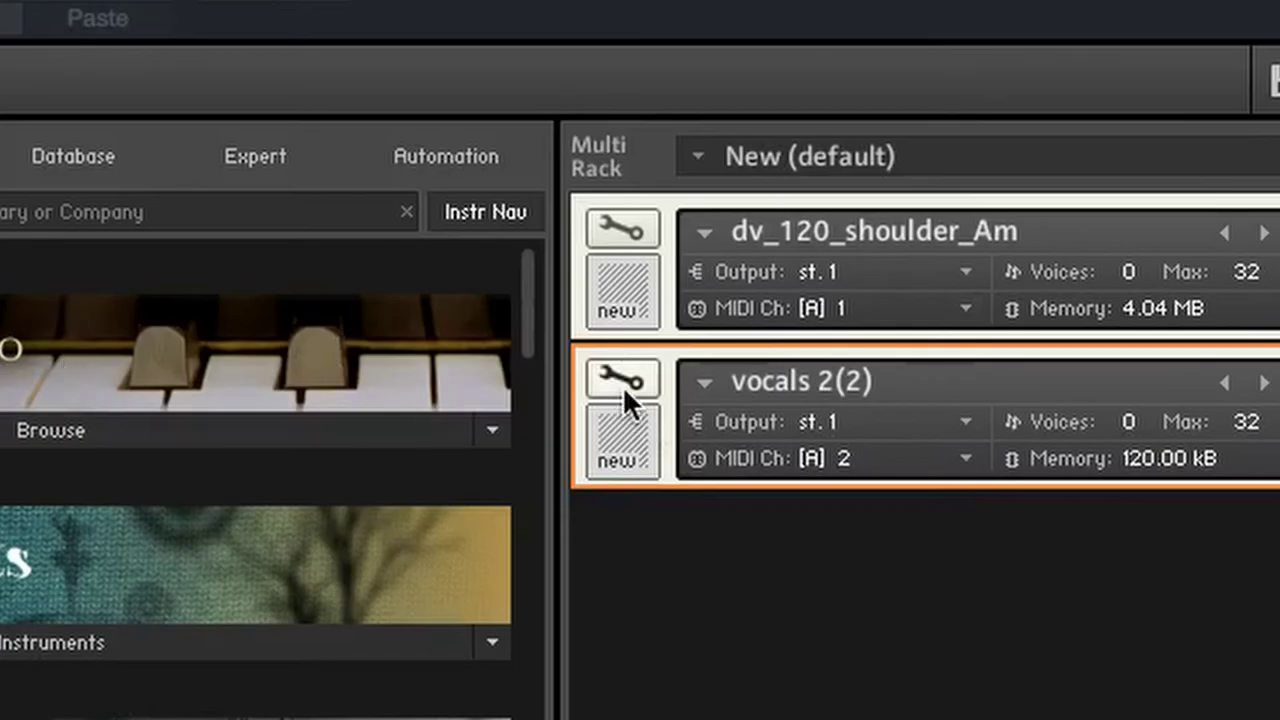
{"action": "left_click", "coordinate": [622, 382]}
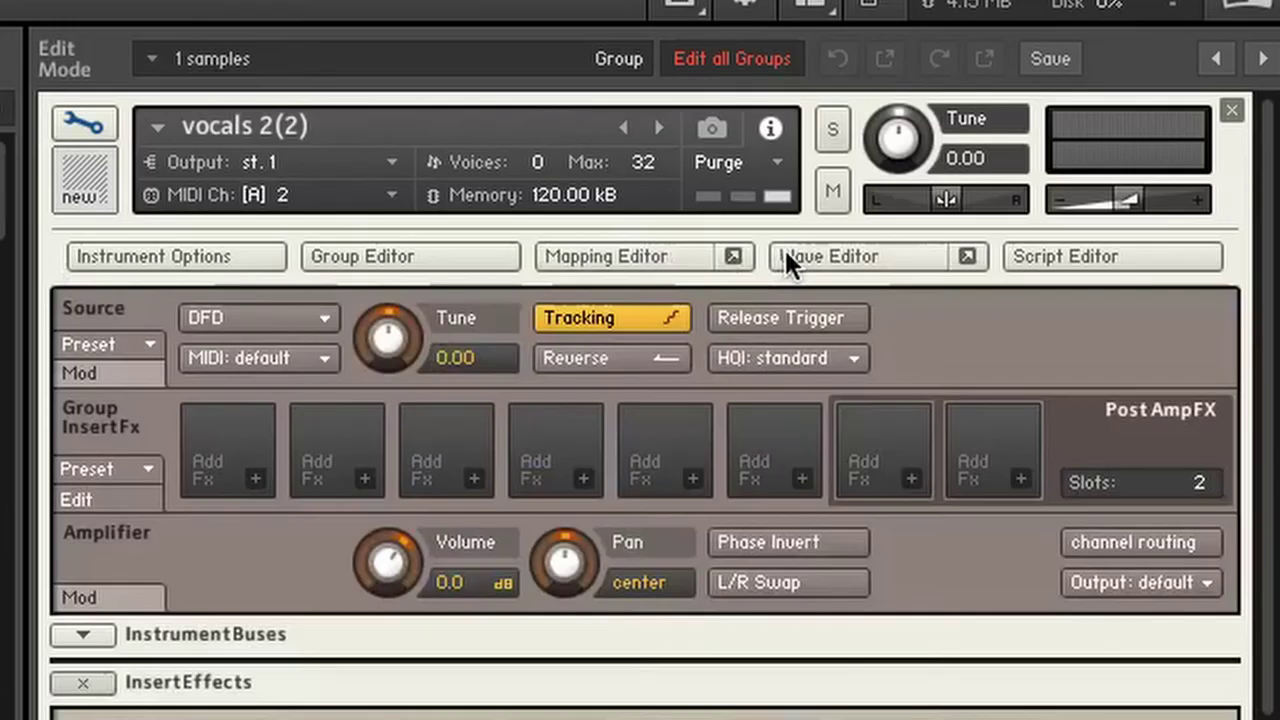
Step: Trim the vocals 2(2) sample in the Wave Editor to play from 78044 to 151816
{"action": "left_click", "coordinate": [1007, 309]}
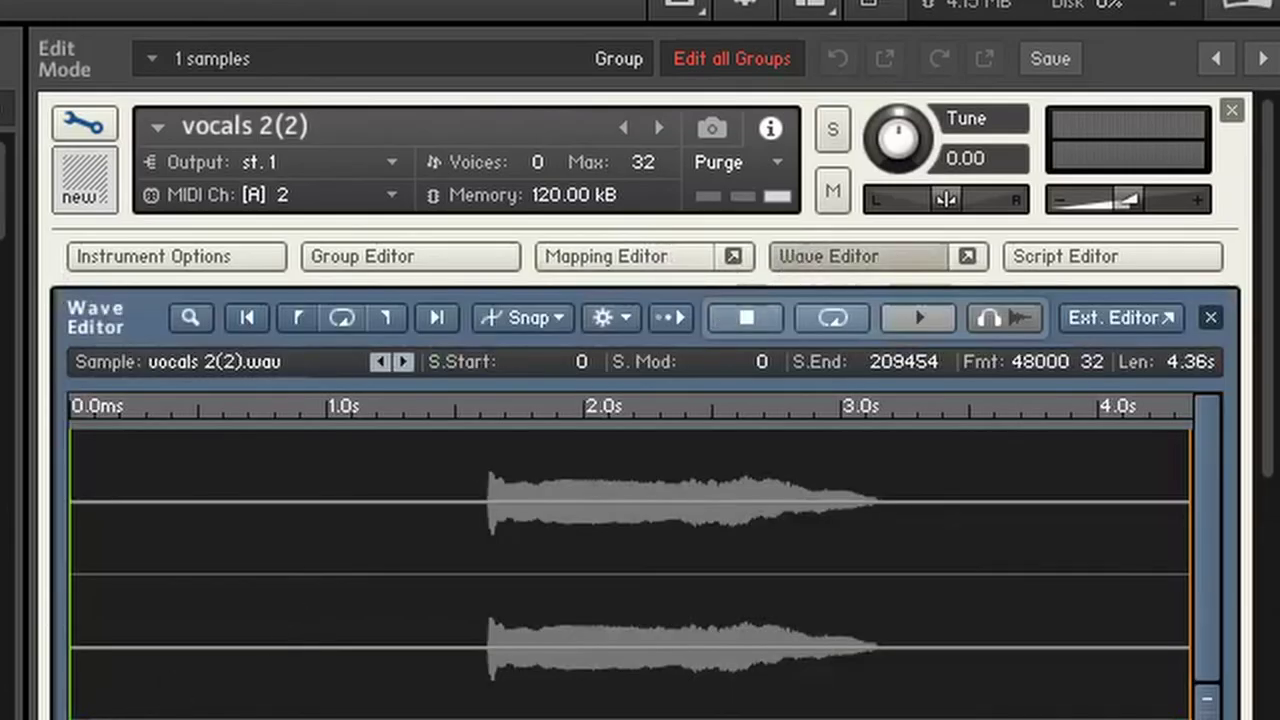
{"action": "left_click_drag", "start_coordinate": [72, 708], "coordinate": [500, 690]}
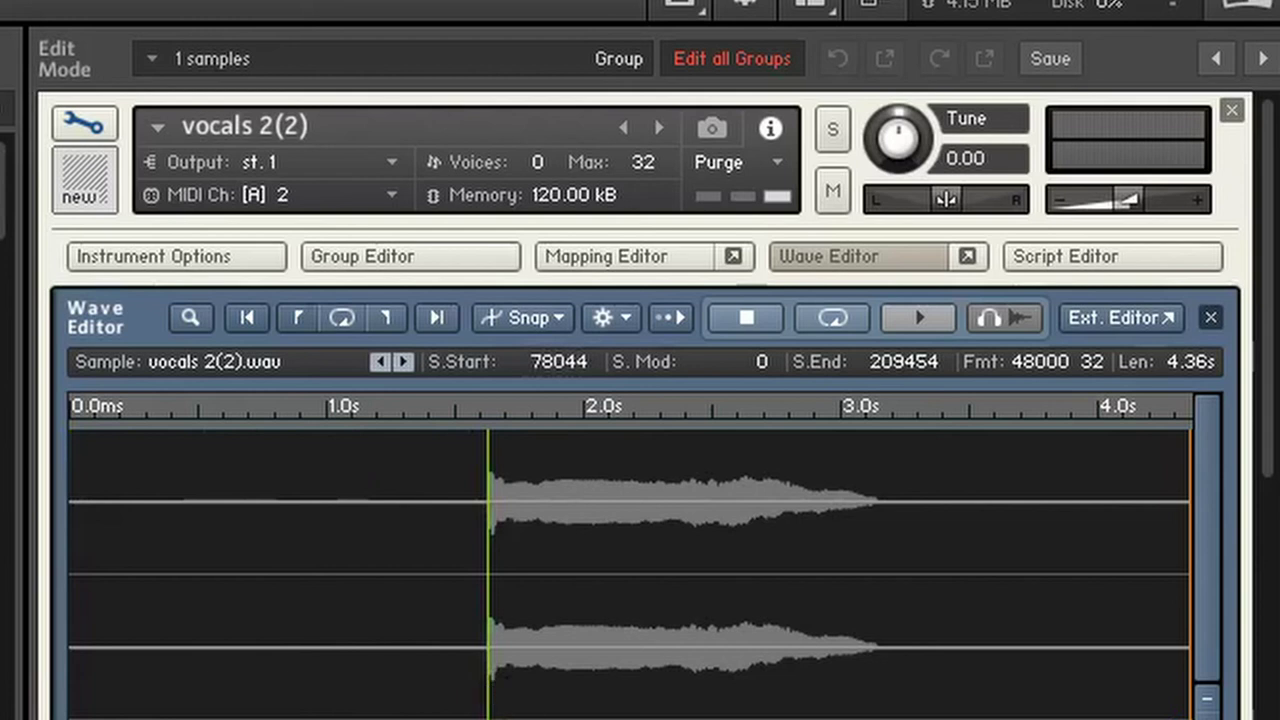
{"action": "left_click_drag", "start_coordinate": [1176, 714], "coordinate": [872, 705]}
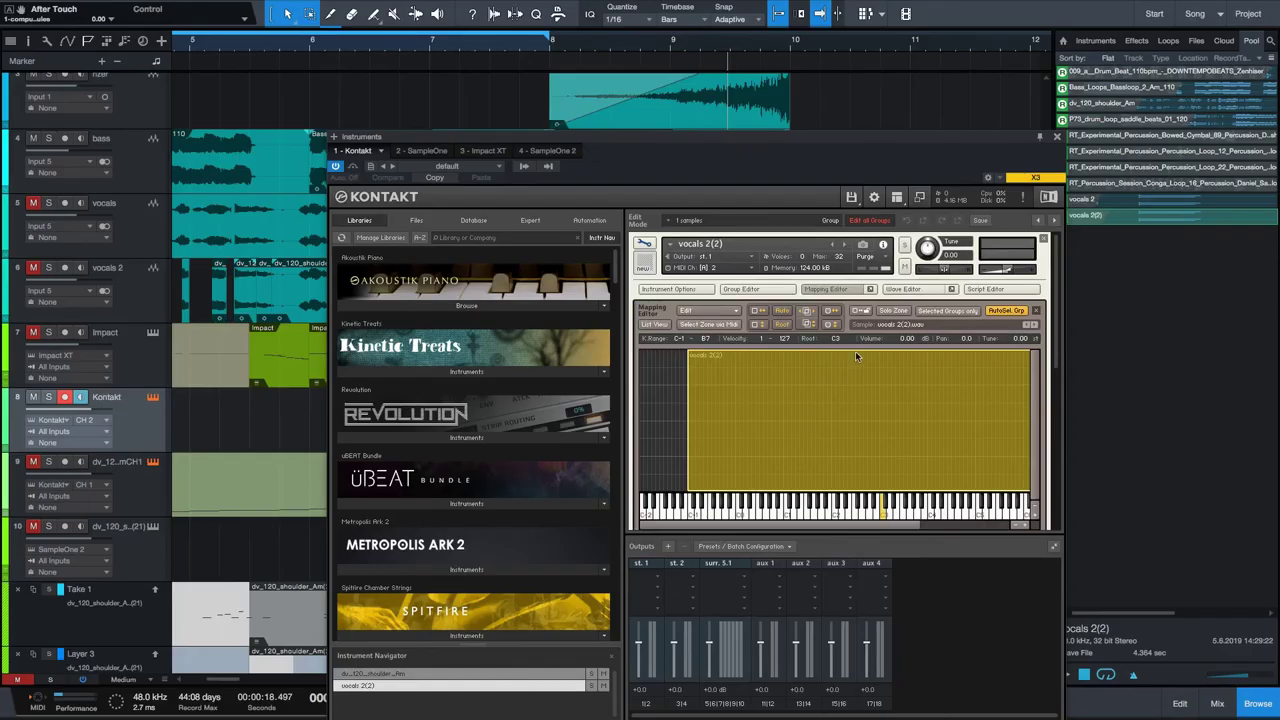
Step: Change the vocals 2(2) zone's root key from C3 to A3
{"action": "double_click", "coordinate": [838, 340]}
{"action": "type", "text": "a"}
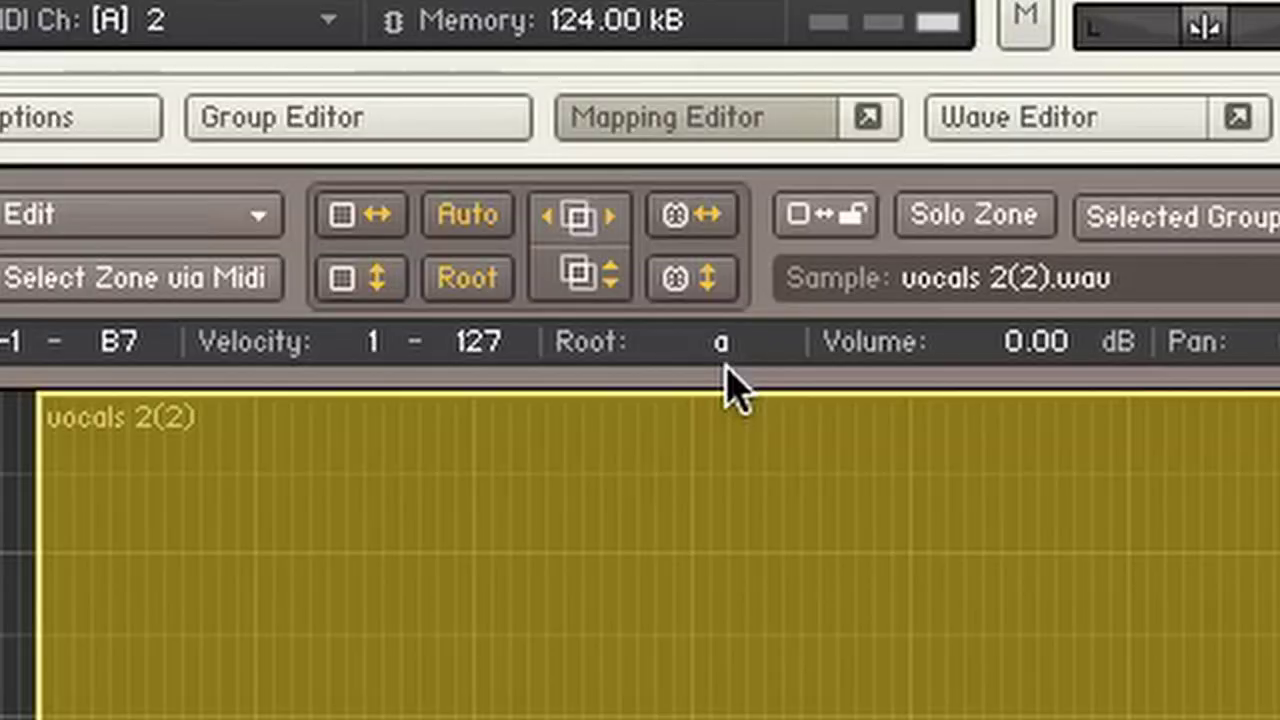
{"action": "type", "text": "3"}
{"action": "key", "text": "Return"}
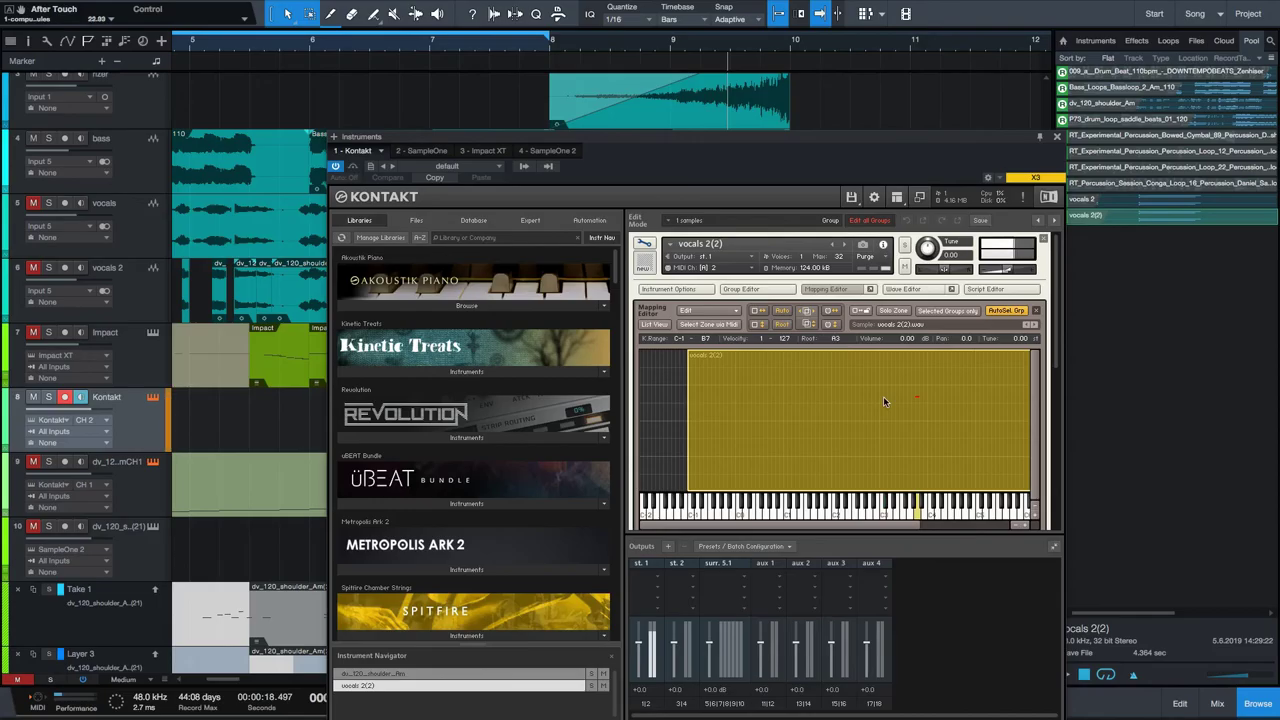
Step: Switch the vocals 2(2) source playback mode from DFD to time machine pro
{"action": "left_click", "coordinate": [826, 289]}
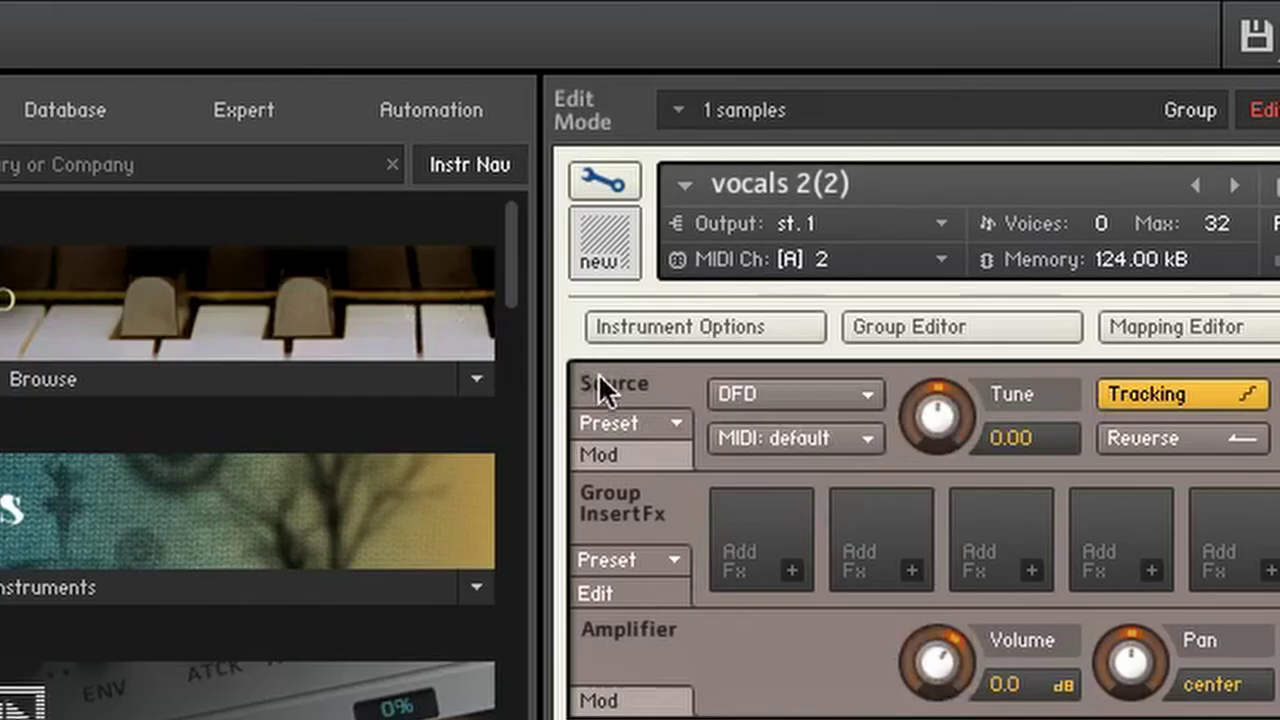
{"action": "left_click", "coordinate": [867, 391]}
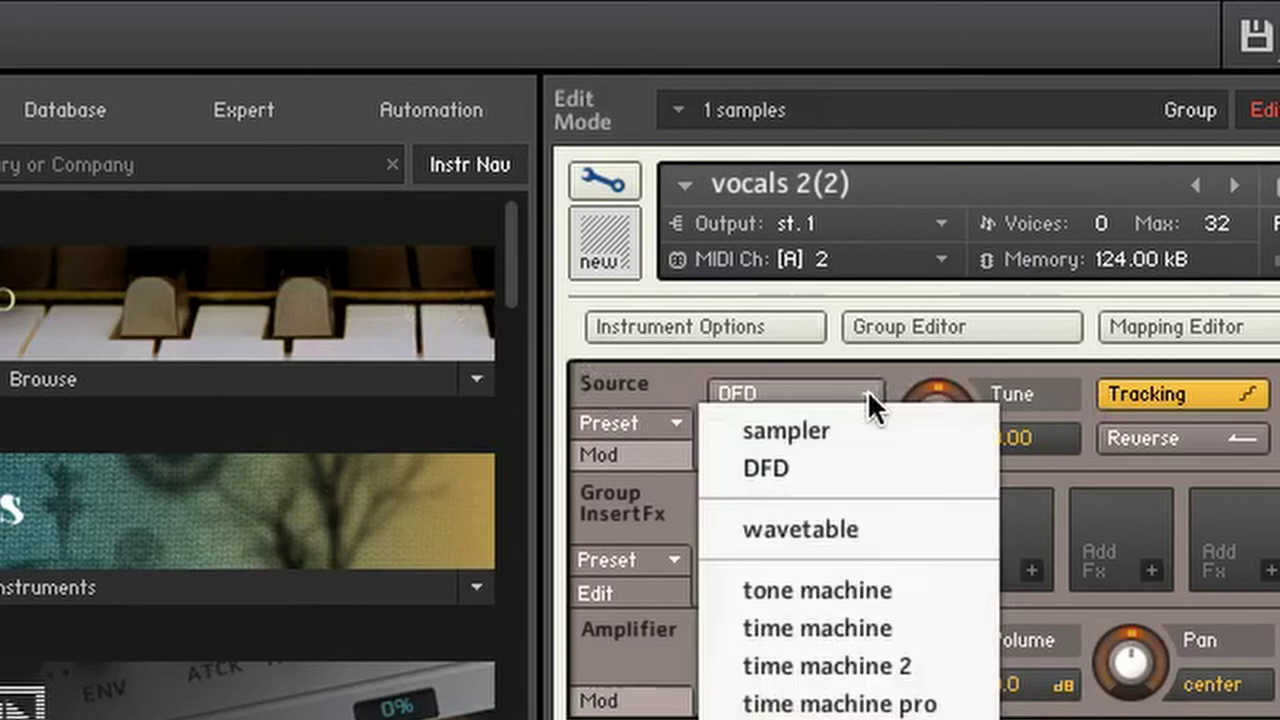
{"action": "key", "text": "Escape"}
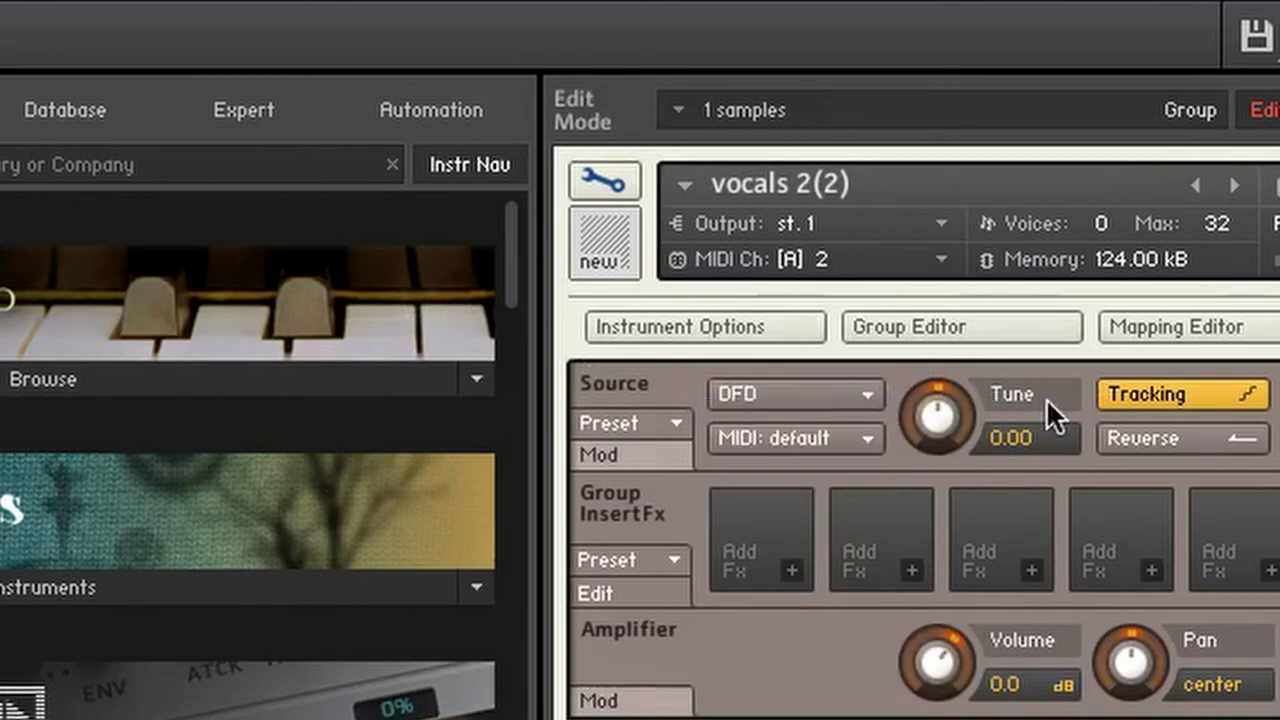
{"action": "left_click", "coordinate": [867, 394]}
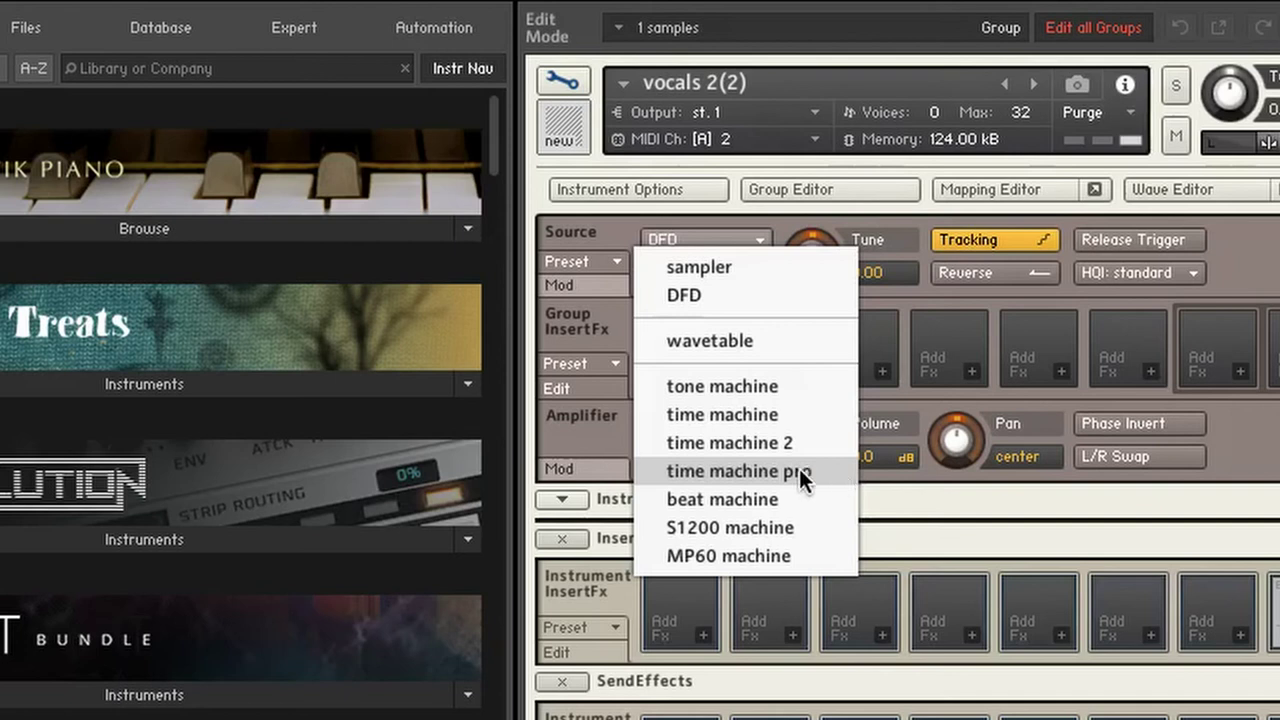
{"action": "left_click", "coordinate": [799, 468]}
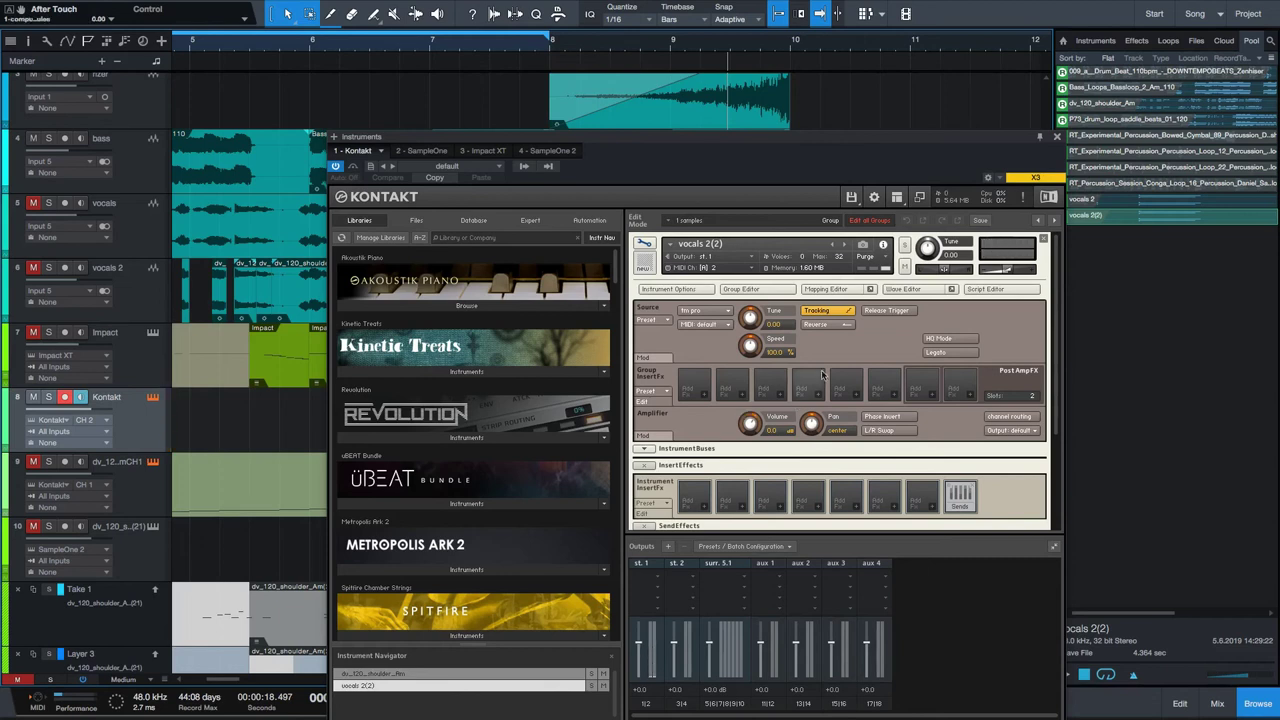
{"action": "left_click", "coordinate": [903, 289]}
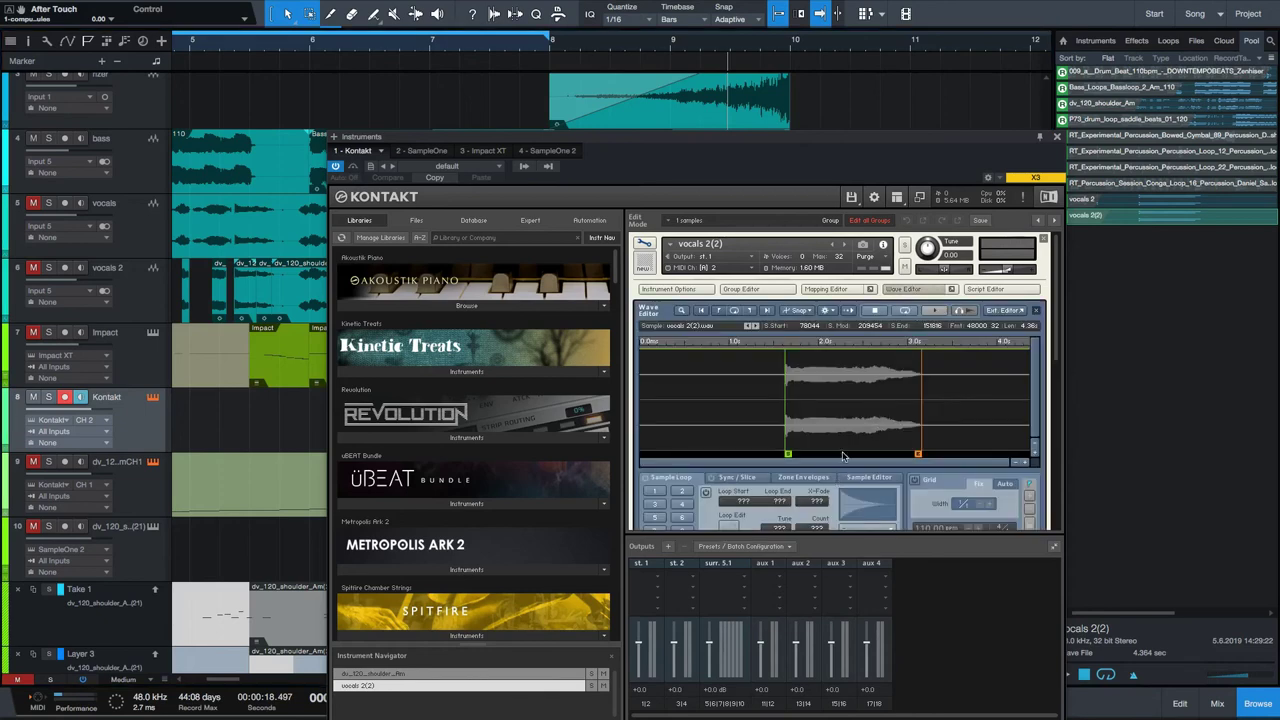
Step: Enable Sample Loop 1 and drag the loop into the sustained vocal section
{"action": "left_click", "coordinate": [655, 489]}
{"action": "left_click_drag", "start_coordinate": [702, 441], "coordinate": [704, 444]}
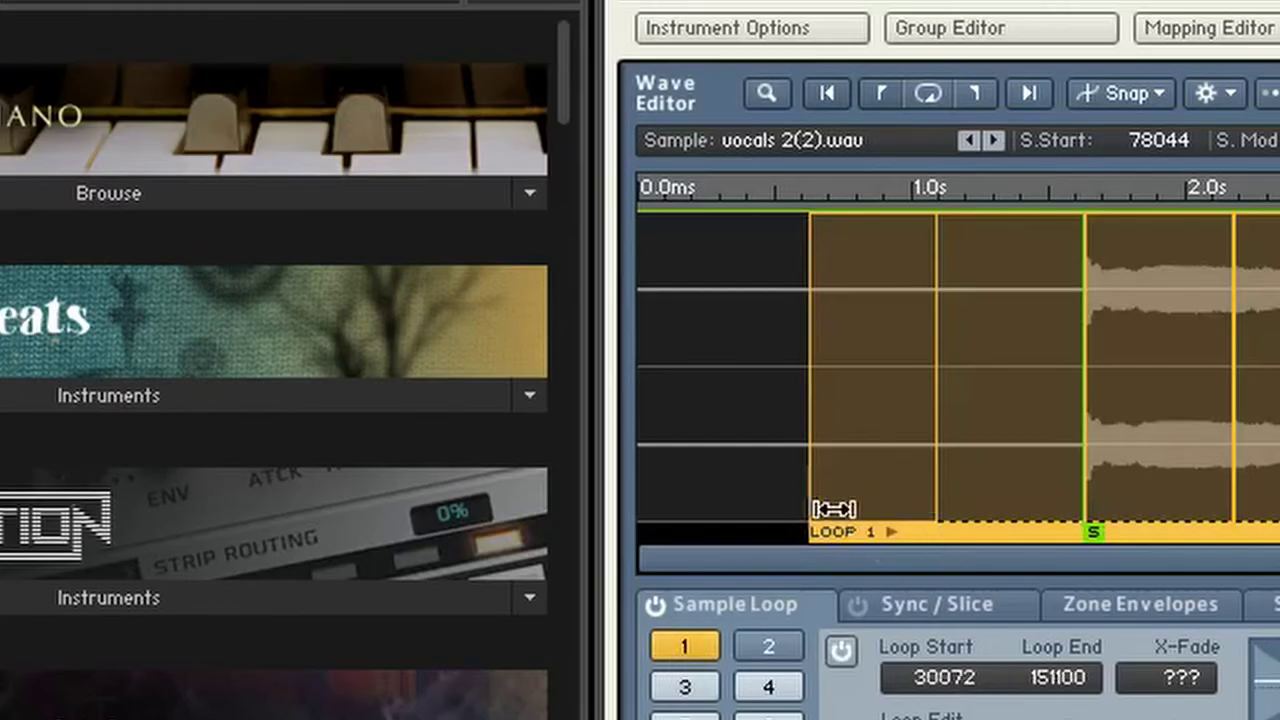
{"action": "left_click_drag", "start_coordinate": [833, 509], "coordinate": [1253, 520]}
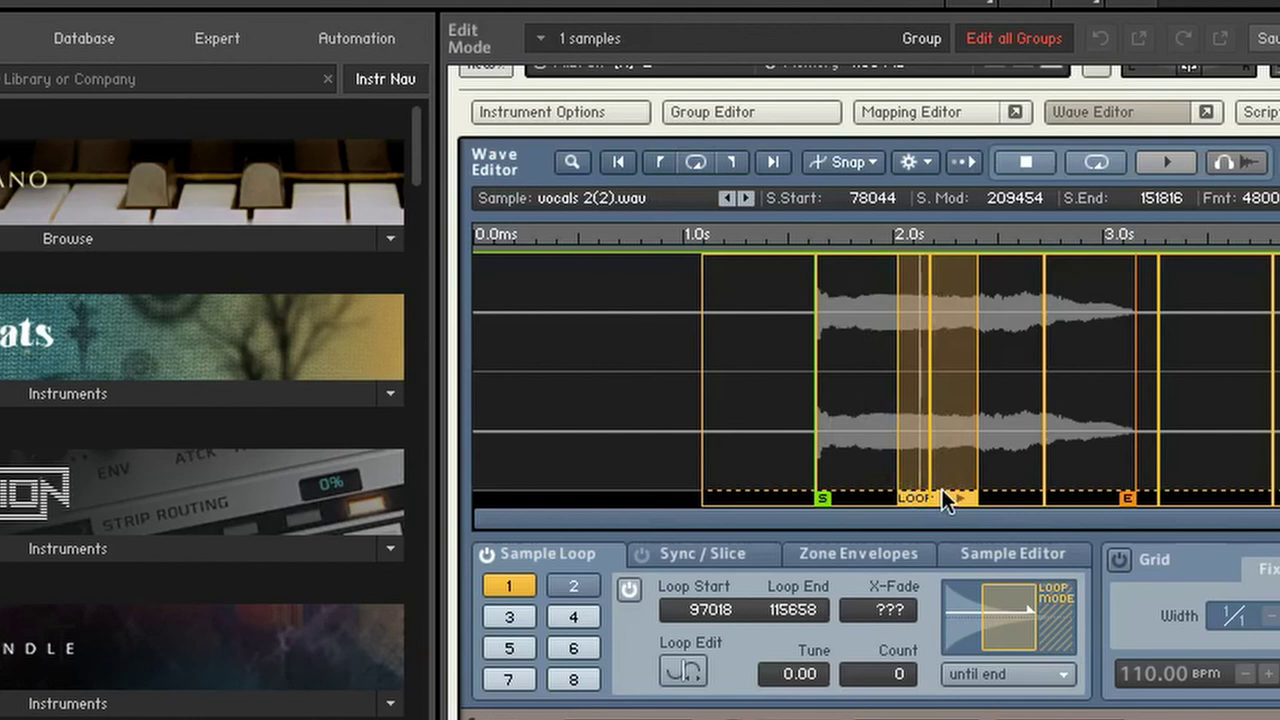
Step: Snap loop points to zero crossings and fine-tune loop start ~98908 and end ~114599
{"action": "left_click", "coordinate": [873, 162]}
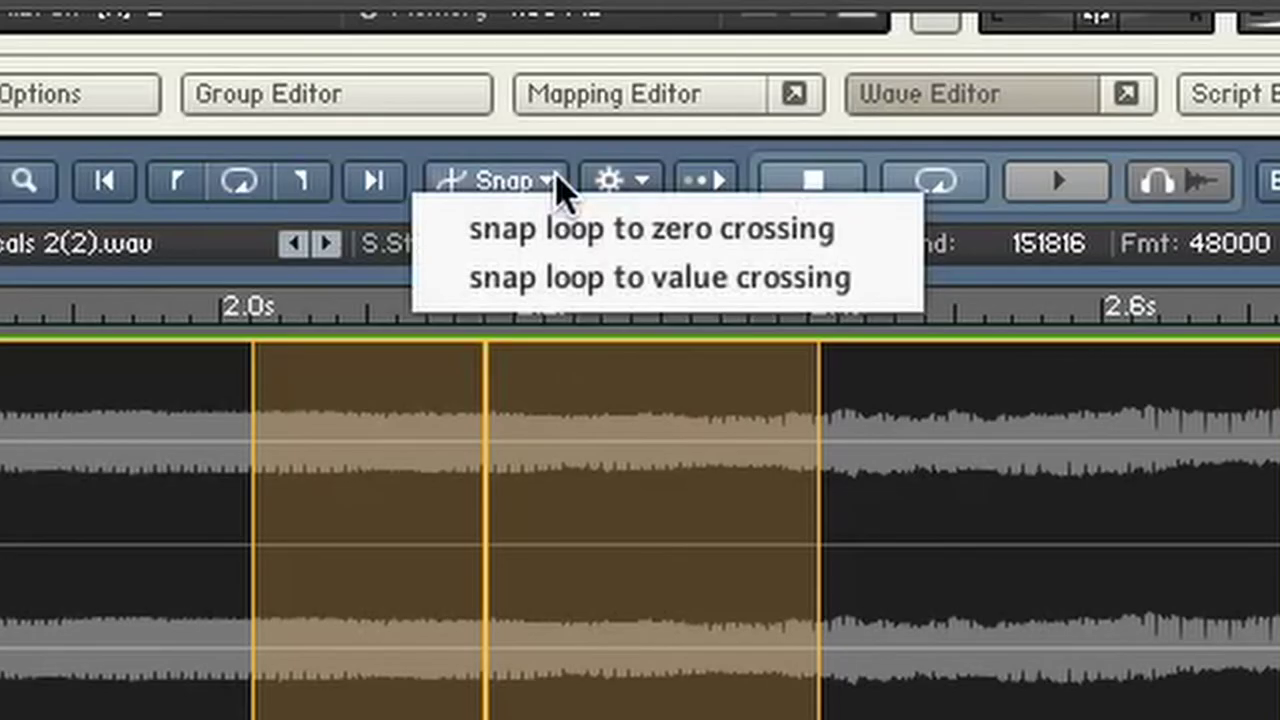
{"action": "left_click", "coordinate": [597, 212]}
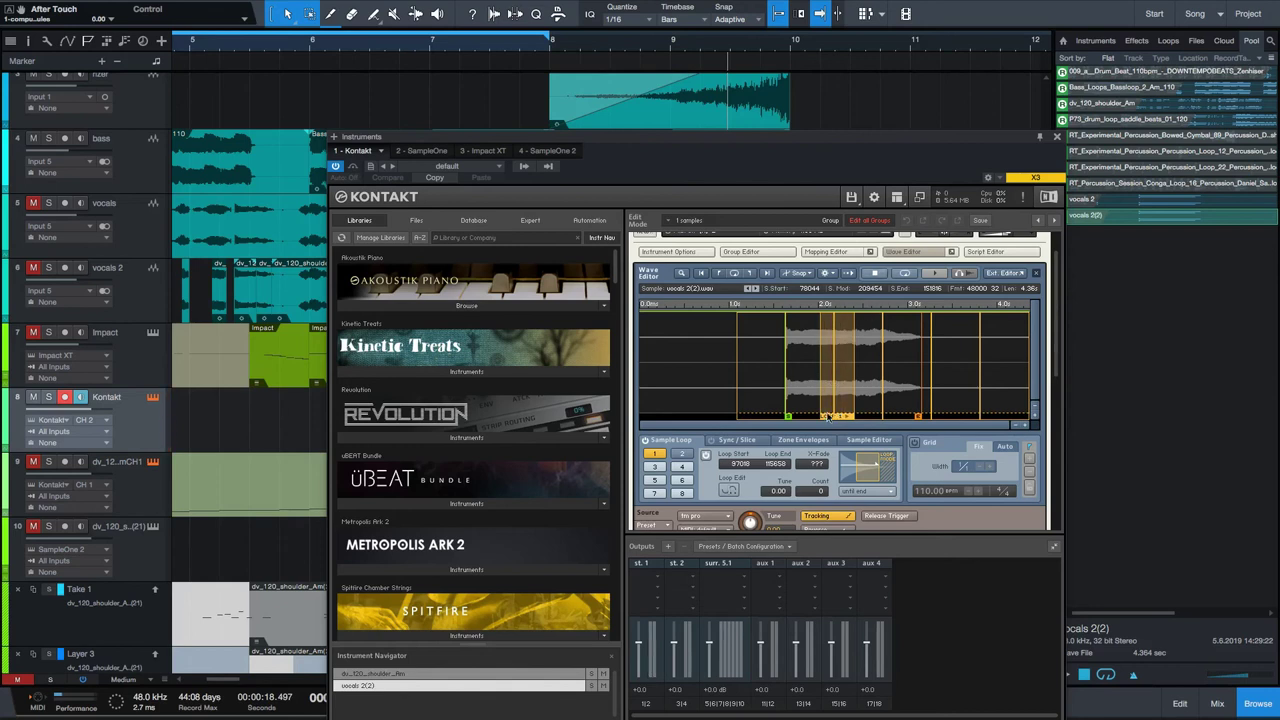
{"action": "left_click_drag", "start_coordinate": [822, 381], "coordinate": [821, 381]}
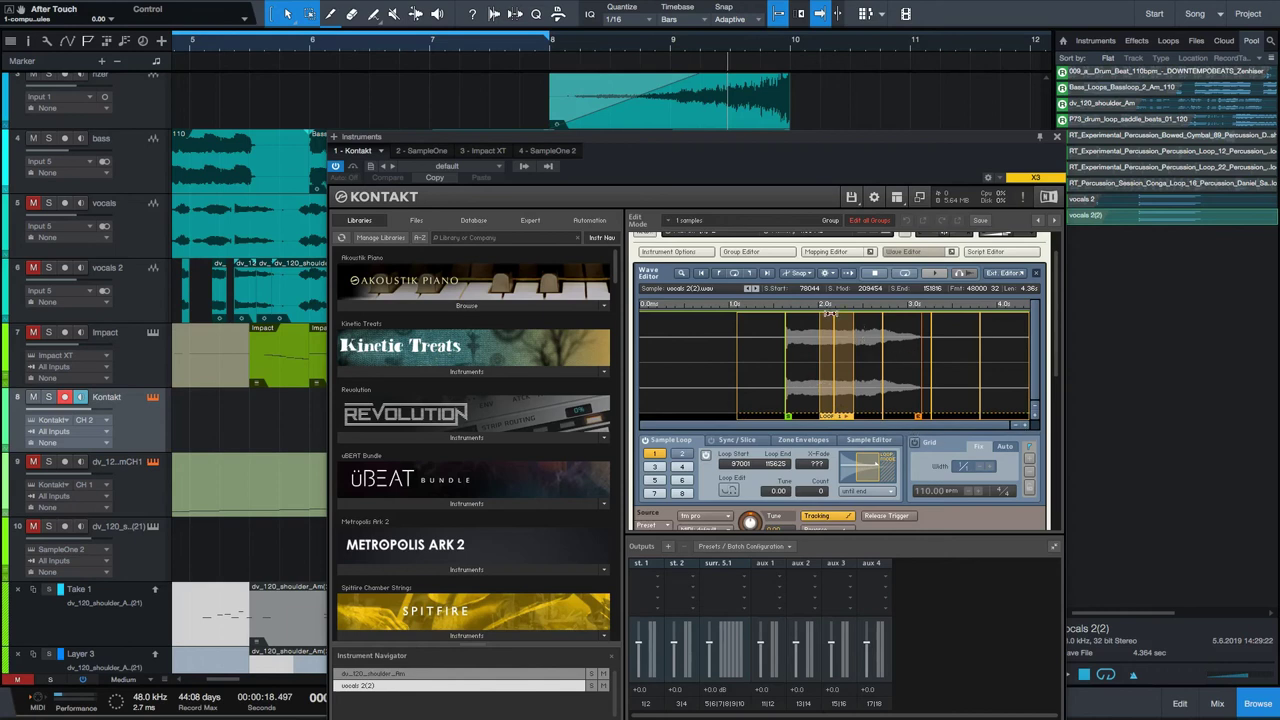
{"action": "left_click_drag", "start_coordinate": [754, 466], "coordinate": [754, 466]}
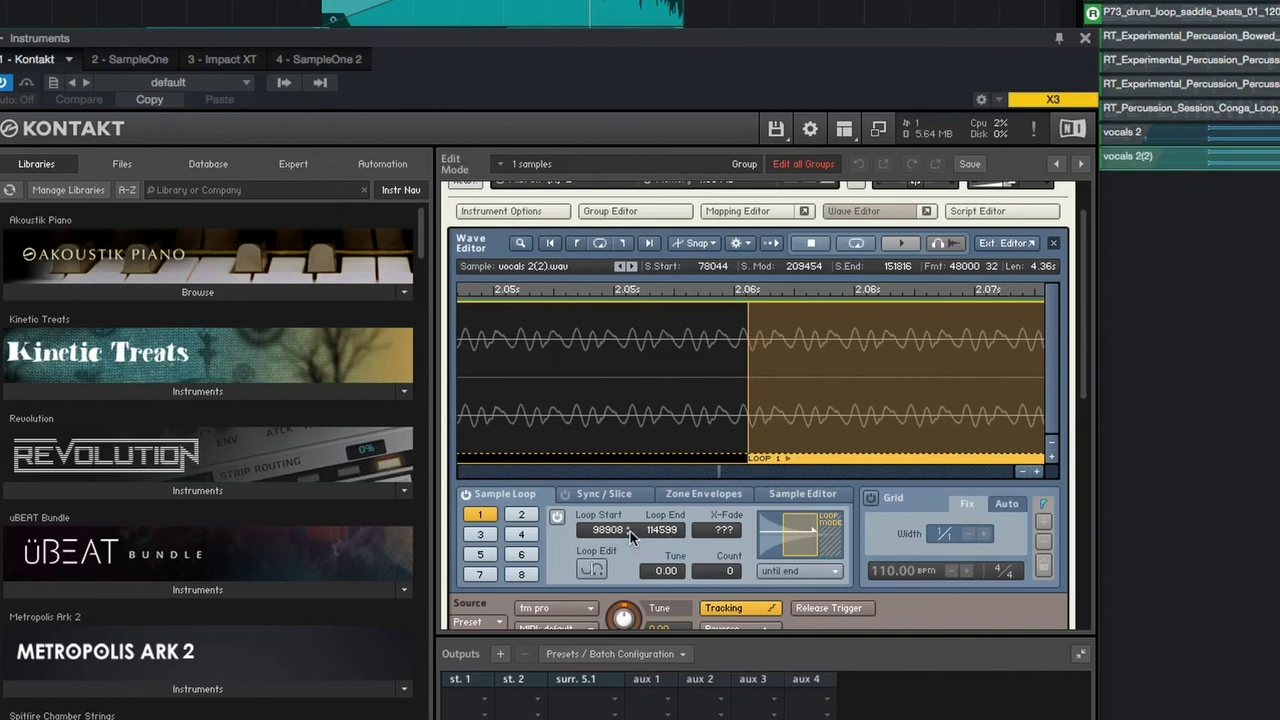
{"action": "left_click_drag", "start_coordinate": [630, 531], "coordinate": [630, 528]}
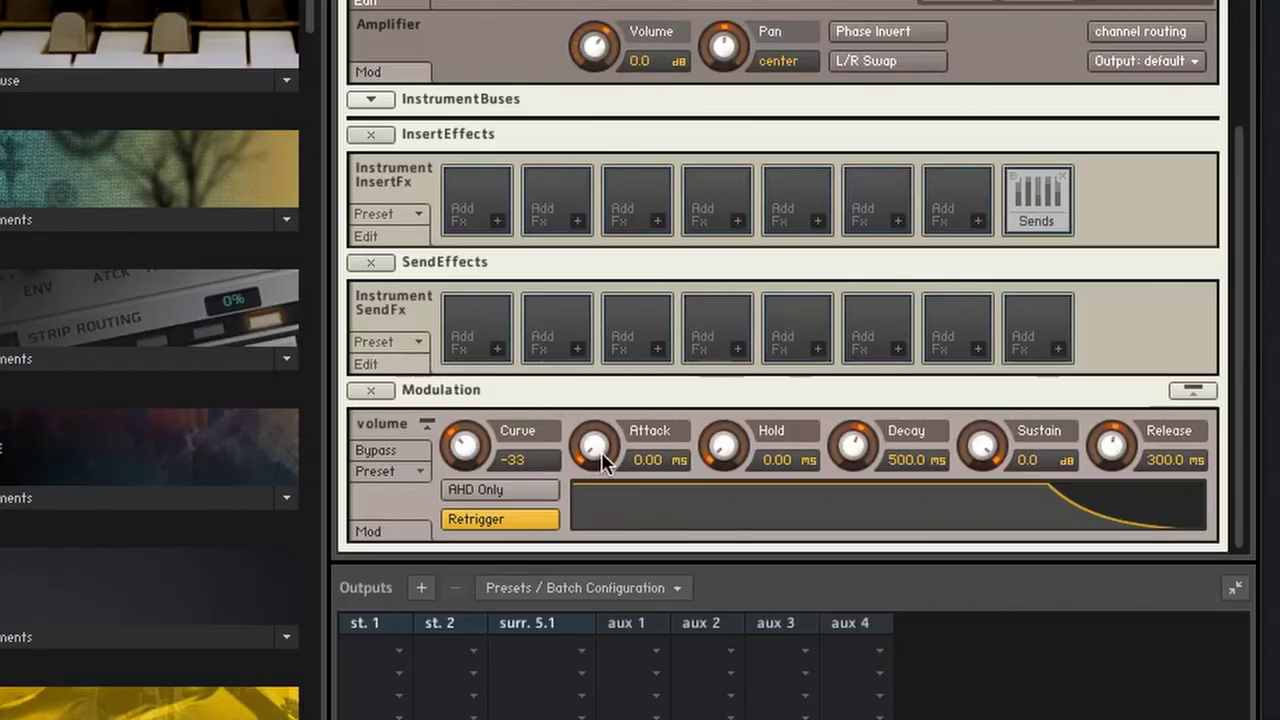
Step: Set the volume envelope Attack to 1.2k ms and Hold to 256.6 ms
{"action": "left_click_drag", "start_coordinate": [591, 440], "coordinate": [600, 348]}
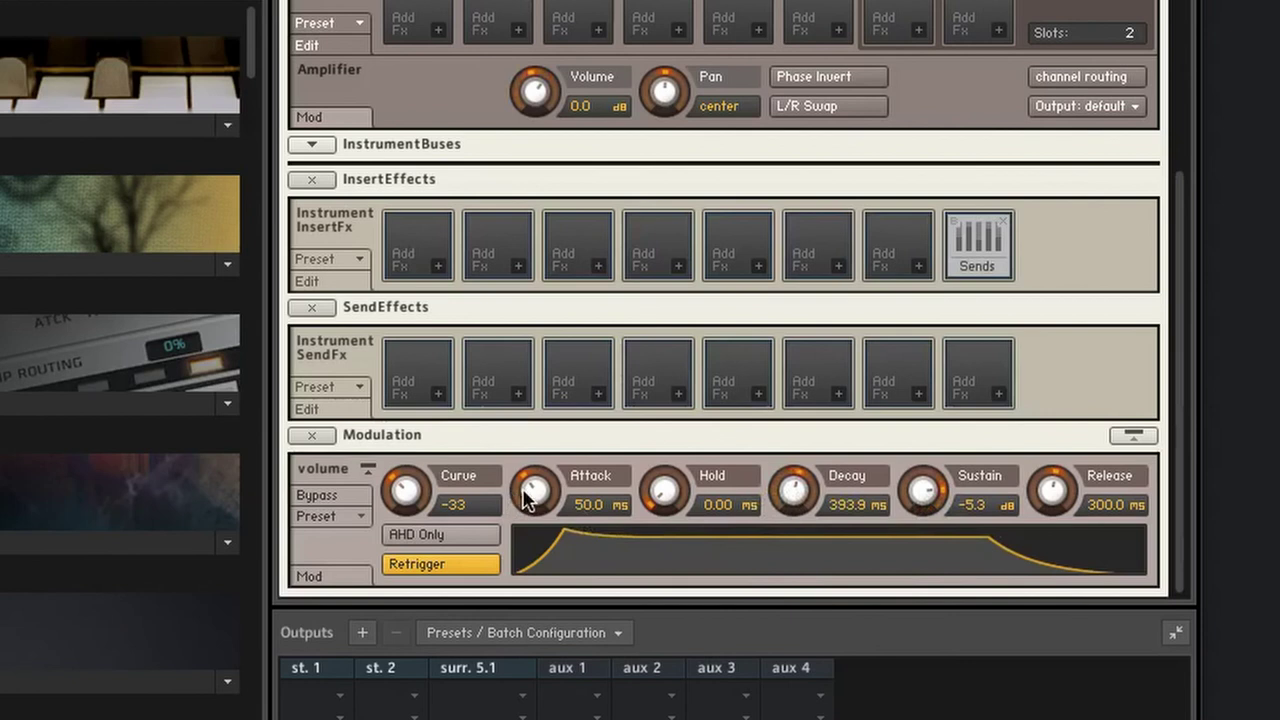
{"action": "left_click_drag", "start_coordinate": [582, 412], "coordinate": [626, 403]}
{"action": "left_click_drag", "start_coordinate": [567, 448], "coordinate": [640, 411]}
{"action": "left_click_drag", "start_coordinate": [669, 497], "coordinate": [799, 275]}
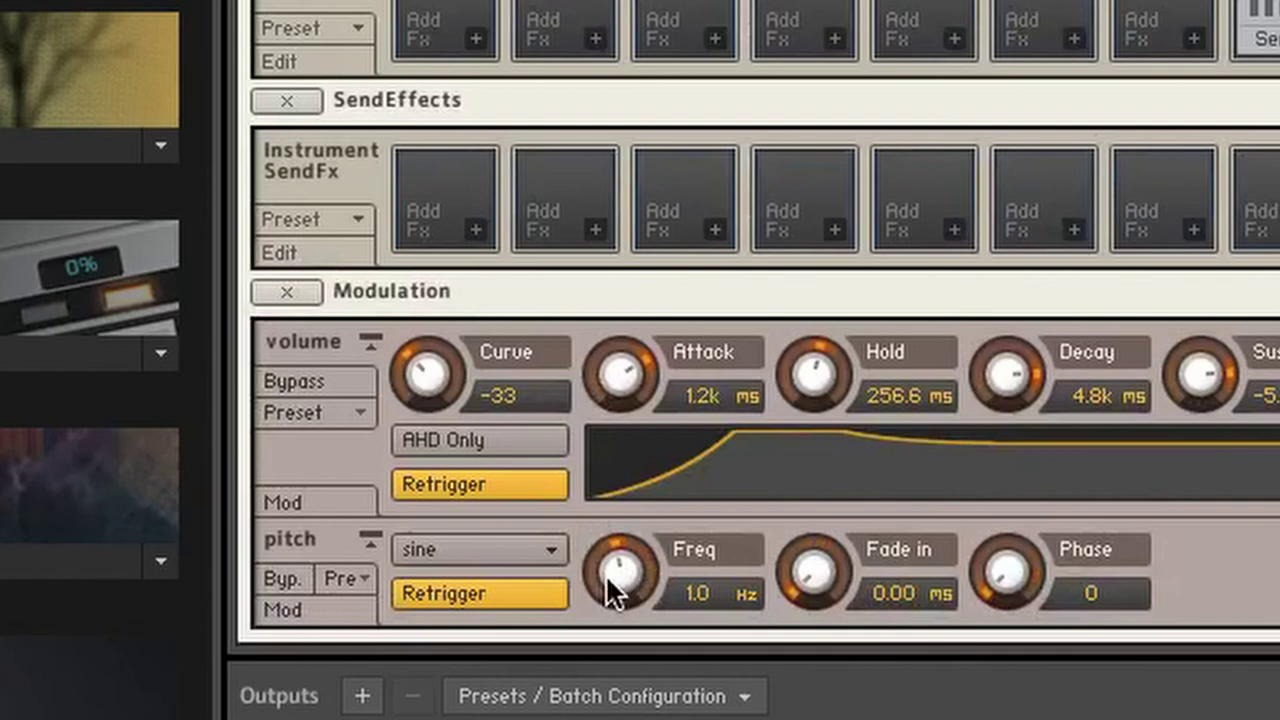
Step: Set the pitch LFO to 7.3 Hz, 0.27 st depth, with 1.8k ms fade-in
{"action": "left_click_drag", "start_coordinate": [605, 573], "coordinate": [614, 490]}
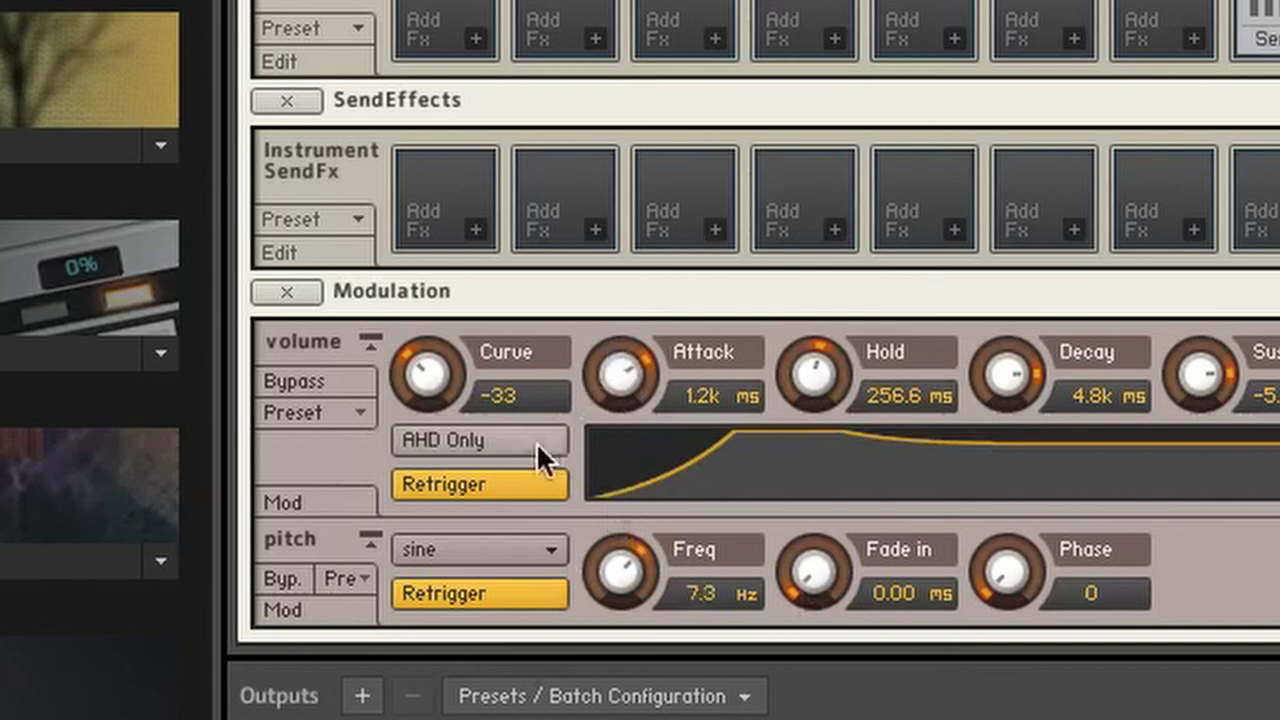
{"action": "double_click", "coordinate": [340, 538]}
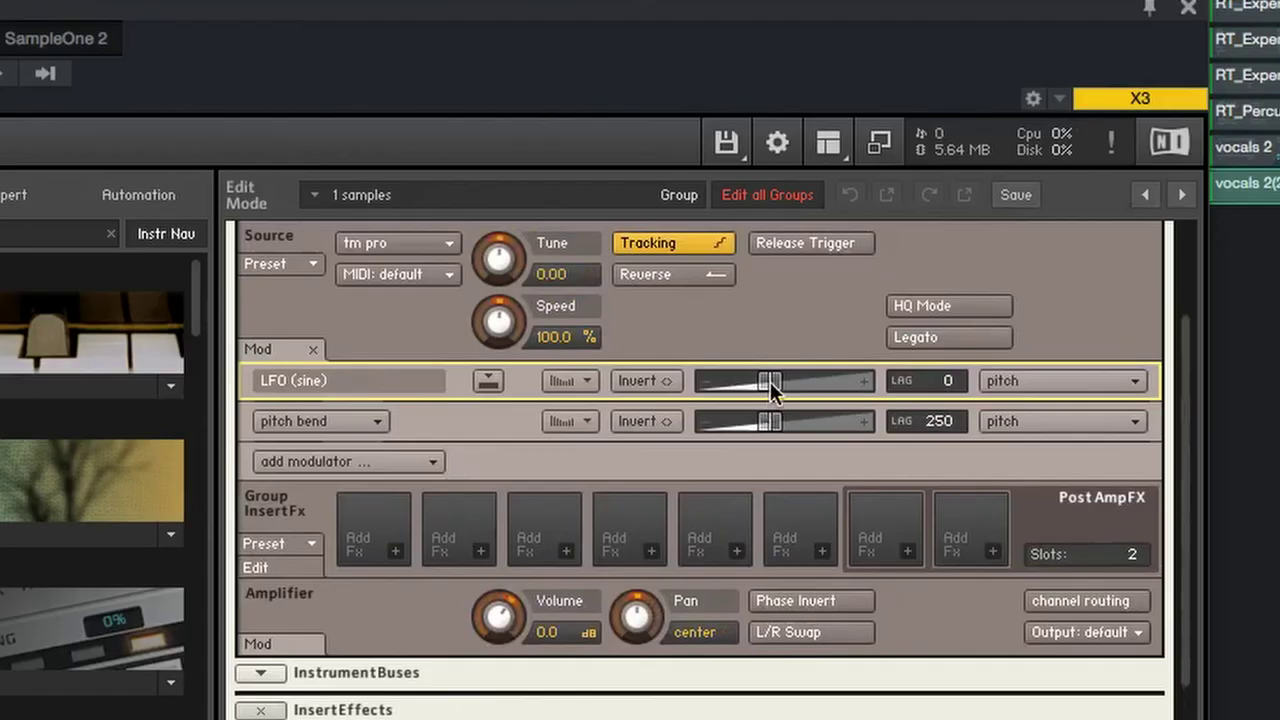
{"action": "mouse_move", "coordinate": [770, 381]}
{"action": "left_click_drag", "start_coordinate": [770, 381], "coordinate": [723, 389]}
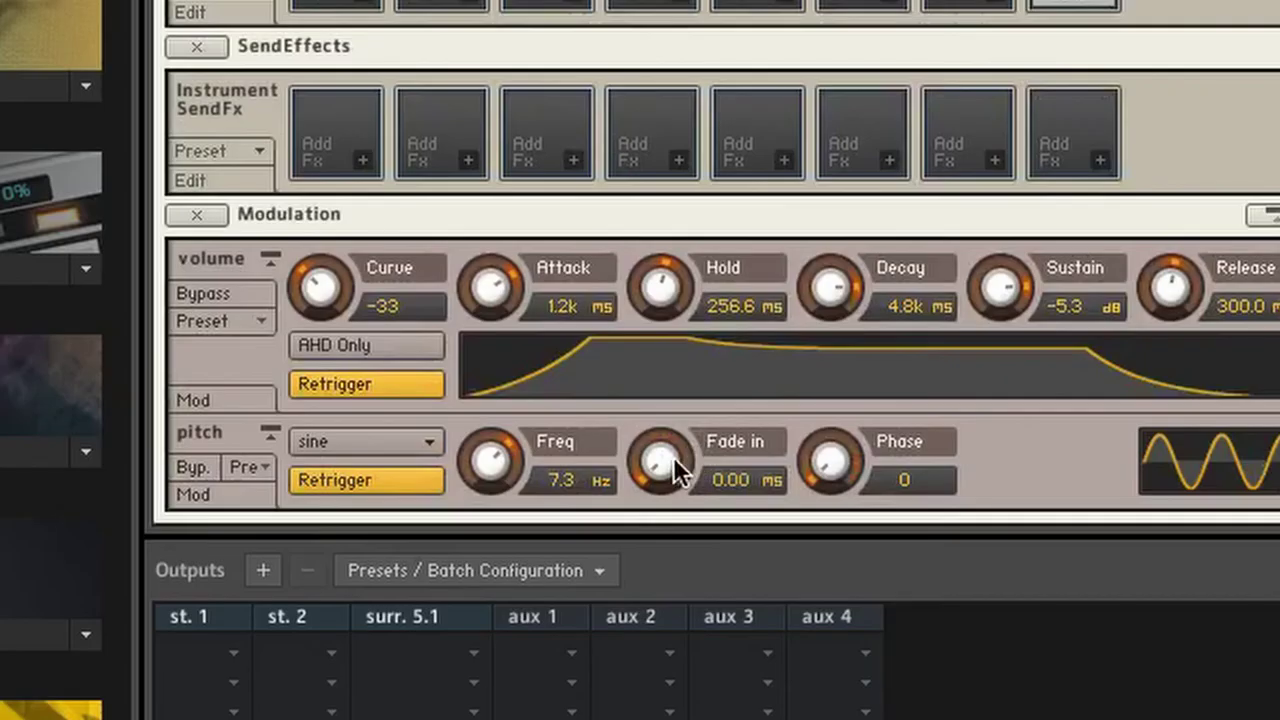
{"action": "left_click_drag", "start_coordinate": [673, 456], "coordinate": [684, 249]}
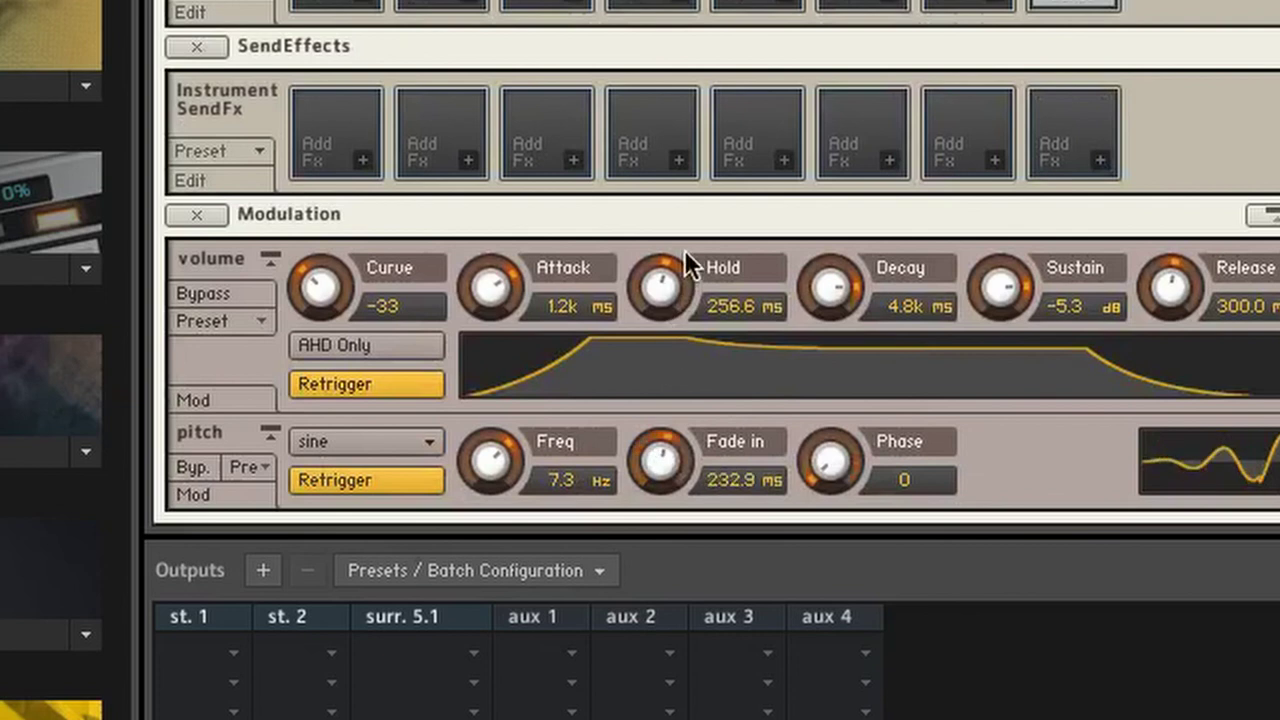
{"action": "left_click_drag", "start_coordinate": [660, 449], "coordinate": [688, 362]}
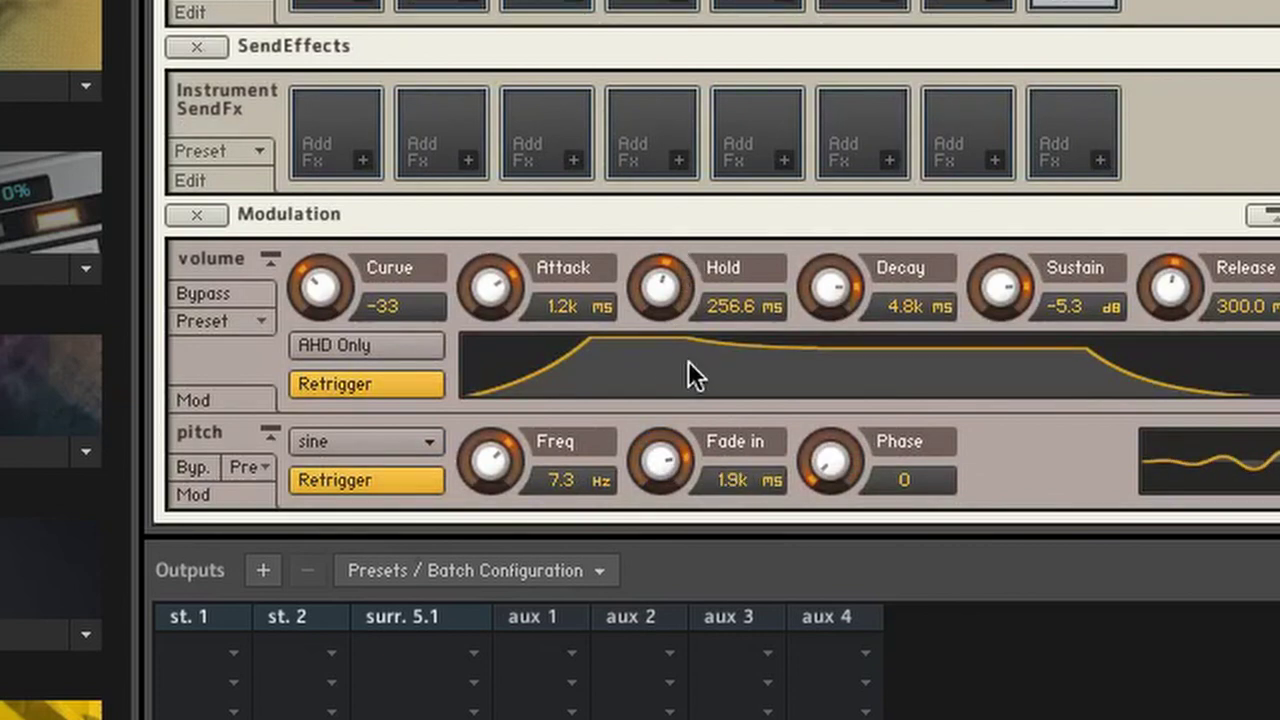
{"action": "left_click_drag", "start_coordinate": [663, 463], "coordinate": [660, 470]}
{"action": "scroll", "coordinate": [645, 12], "scroll_direction": "up", "scroll_amount": 5}
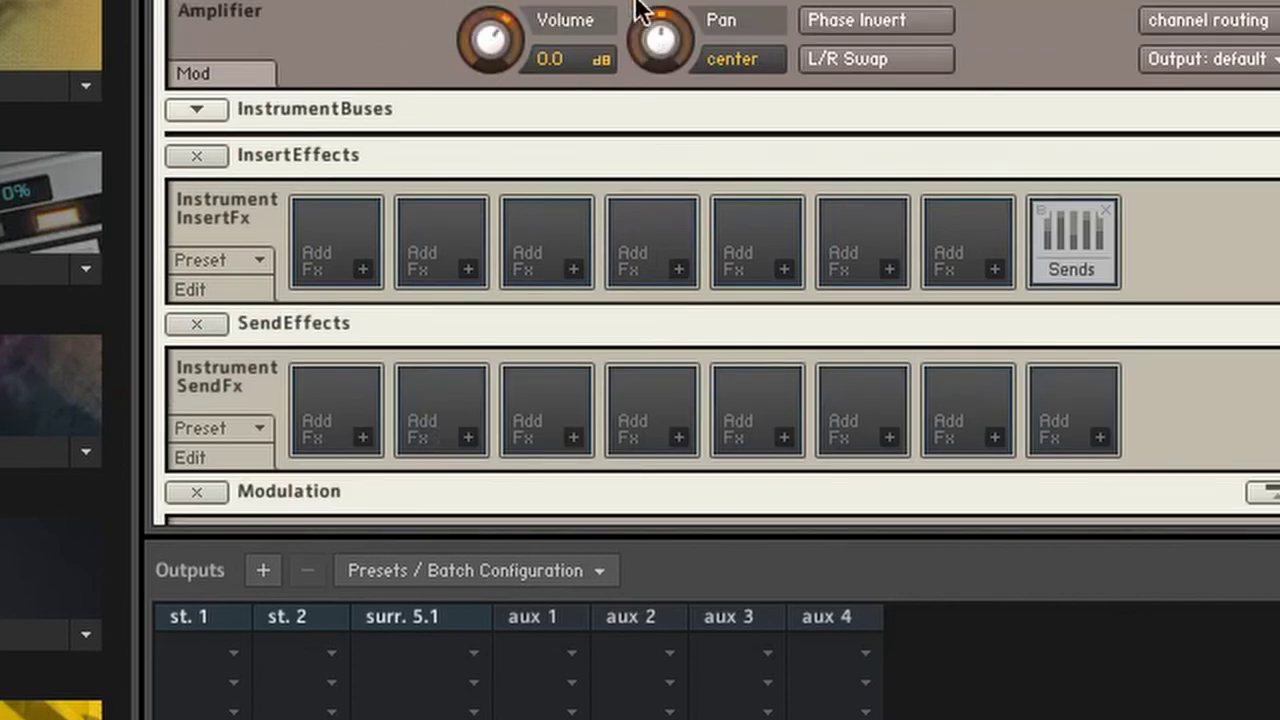
Step: Insert a Ladder BP2 band-pass filter and lower its cutoff to 327.9 Hz
{"action": "scroll", "coordinate": [615, 40], "scroll_direction": "down", "scroll_amount": 5}
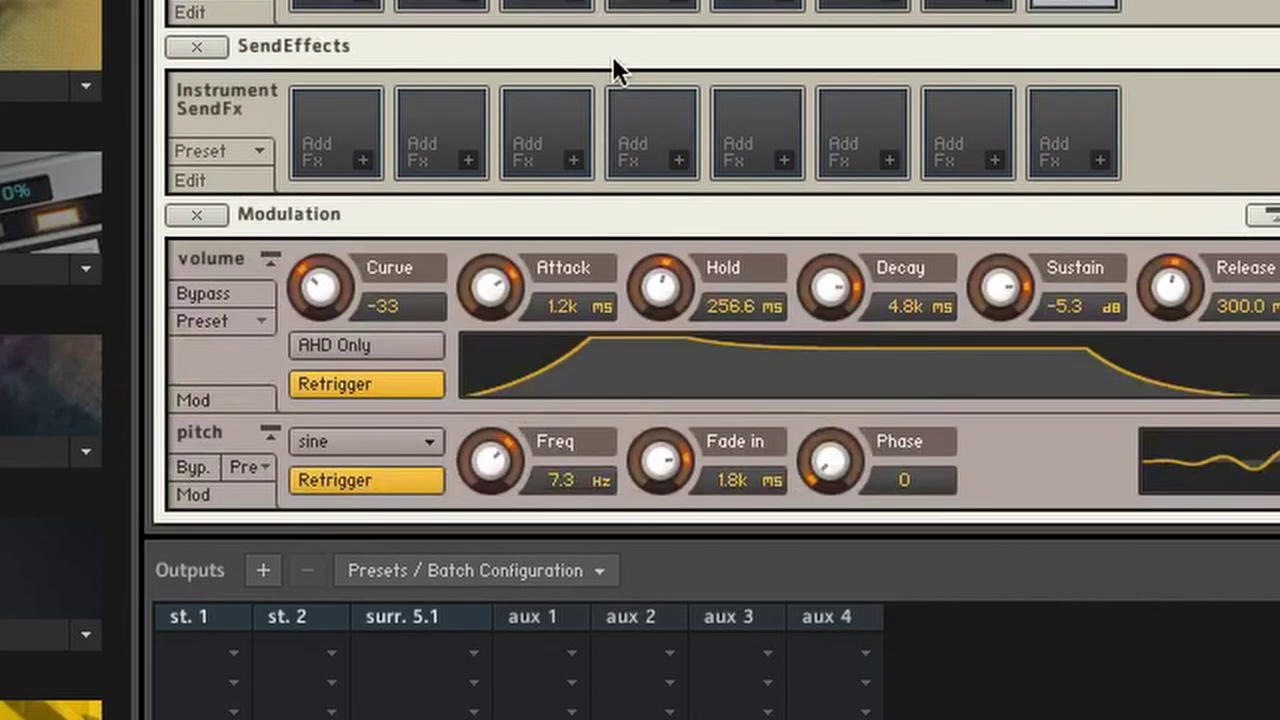
{"action": "scroll", "coordinate": [612, 62], "scroll_direction": "up", "scroll_amount": 4}
{"action": "scroll", "coordinate": [603, 60], "scroll_direction": "up", "scroll_amount": 2}
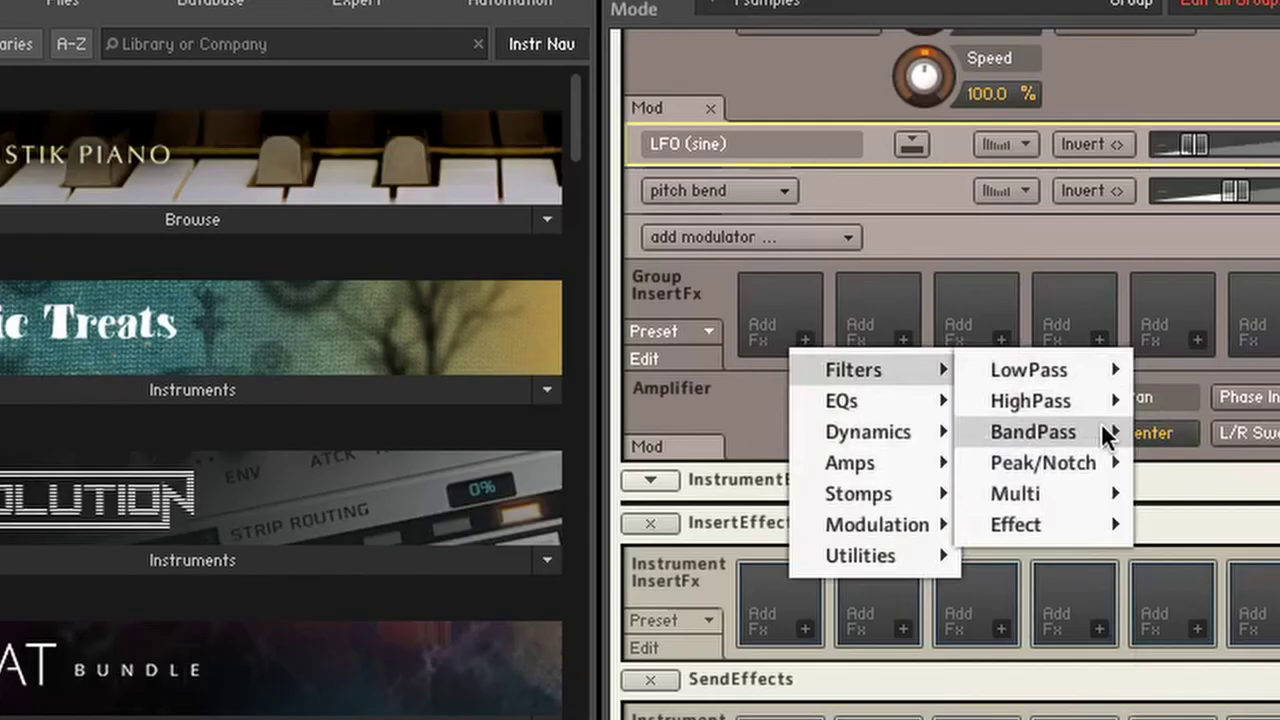
{"action": "mouse_move", "coordinate": [1108, 432]}
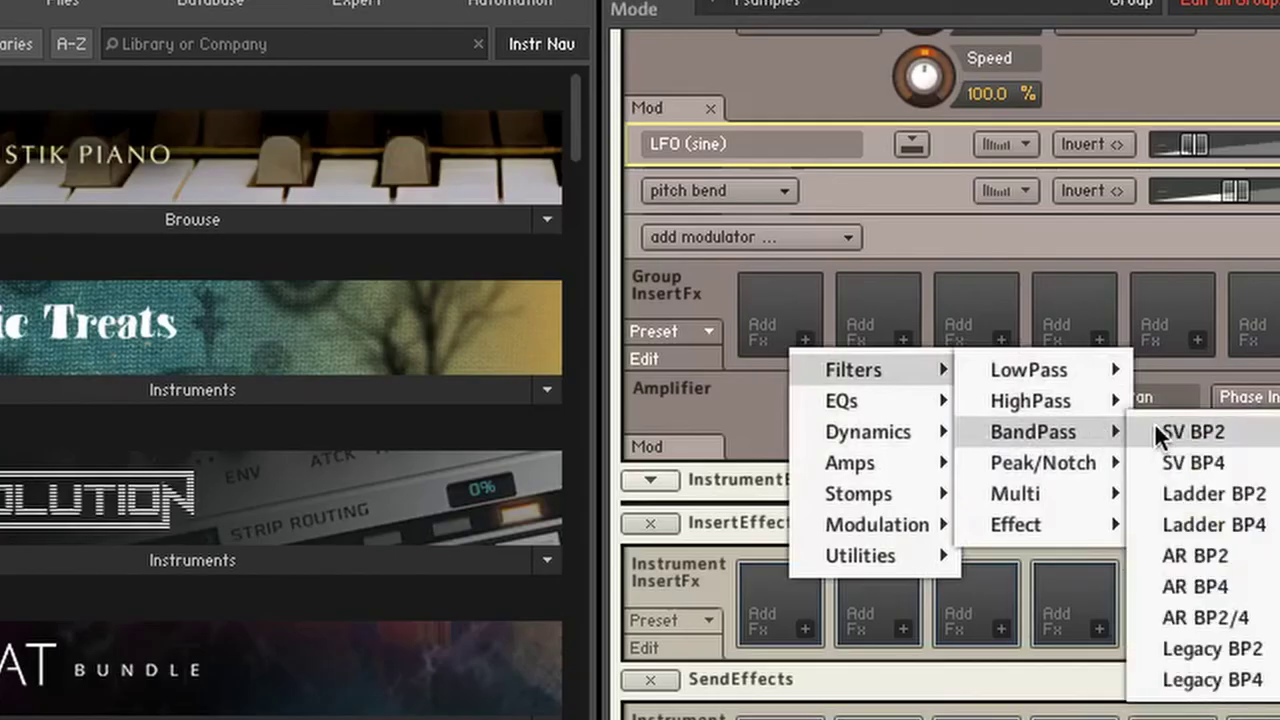
{"action": "left_click", "coordinate": [1216, 490]}
{"action": "mouse_move", "coordinate": [566, 385]}
{"action": "left_mouse_down"}
{"action": "mouse_move", "coordinate": [556, 428]}
{"action": "mouse_move", "coordinate": [567, 395]}
{"action": "left_mouse_up"}
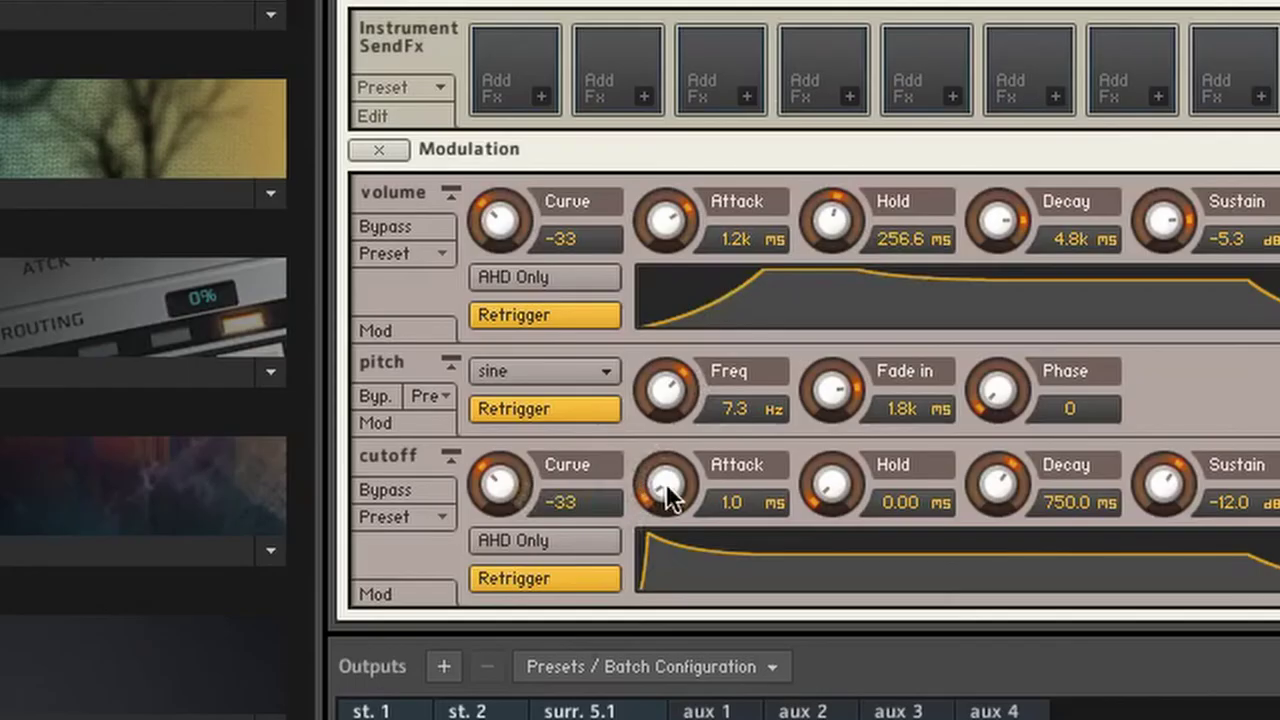
Step: Raise the cutoff envelope's Attack to 83.5 ms and bend its curve
{"action": "left_click_drag", "start_coordinate": [748, 480], "coordinate": [769, 432]}
{"action": "left_click_drag", "start_coordinate": [721, 359], "coordinate": [730, 369]}
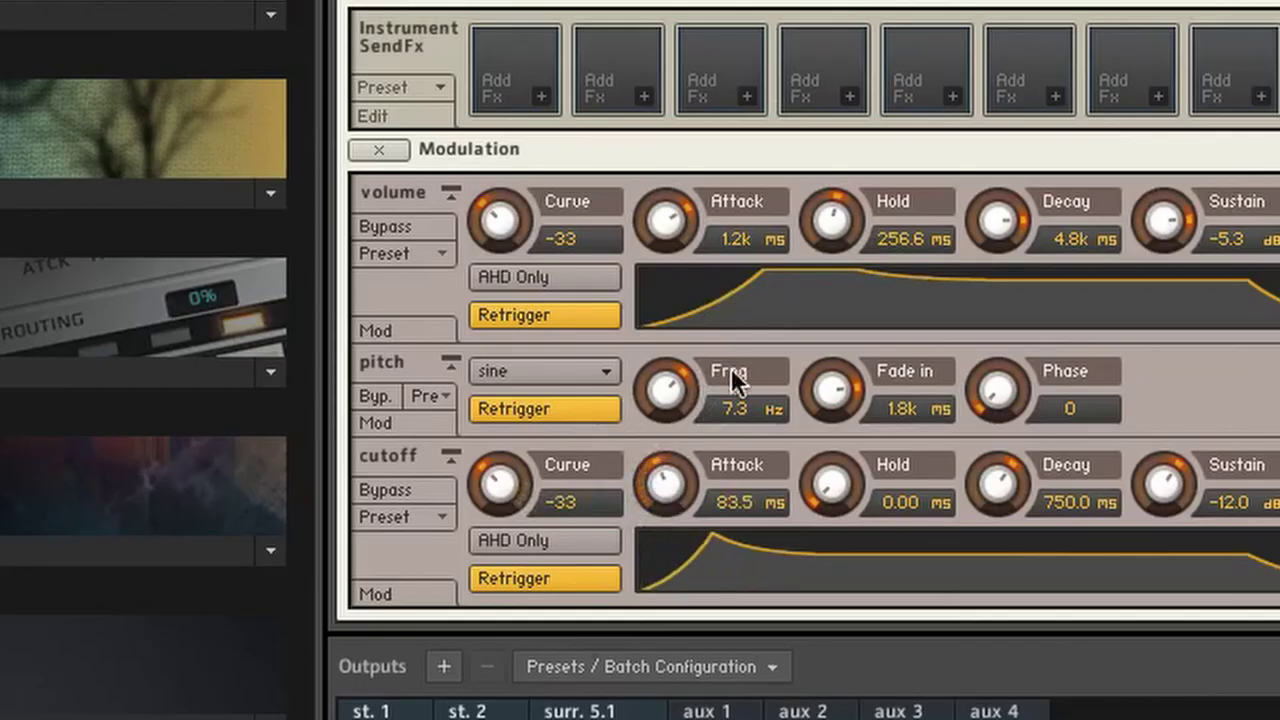
{"action": "left_click", "coordinate": [476, 494]}
{"action": "left_click_drag", "start_coordinate": [520, 510], "coordinate": [516, 364]}
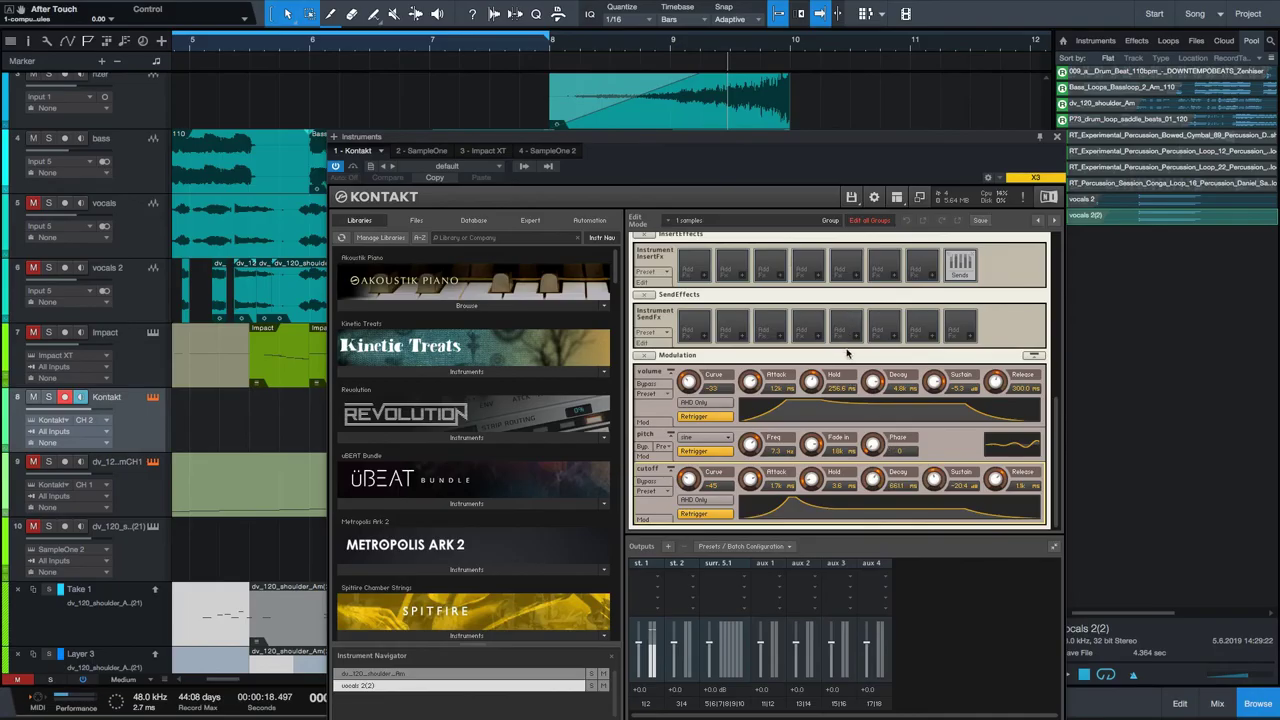
{"action": "scroll", "coordinate": [840, 357], "scroll_direction": "up", "scroll_amount": 1}
{"action": "scroll", "coordinate": [840, 357], "scroll_direction": "up", "scroll_amount": 3}
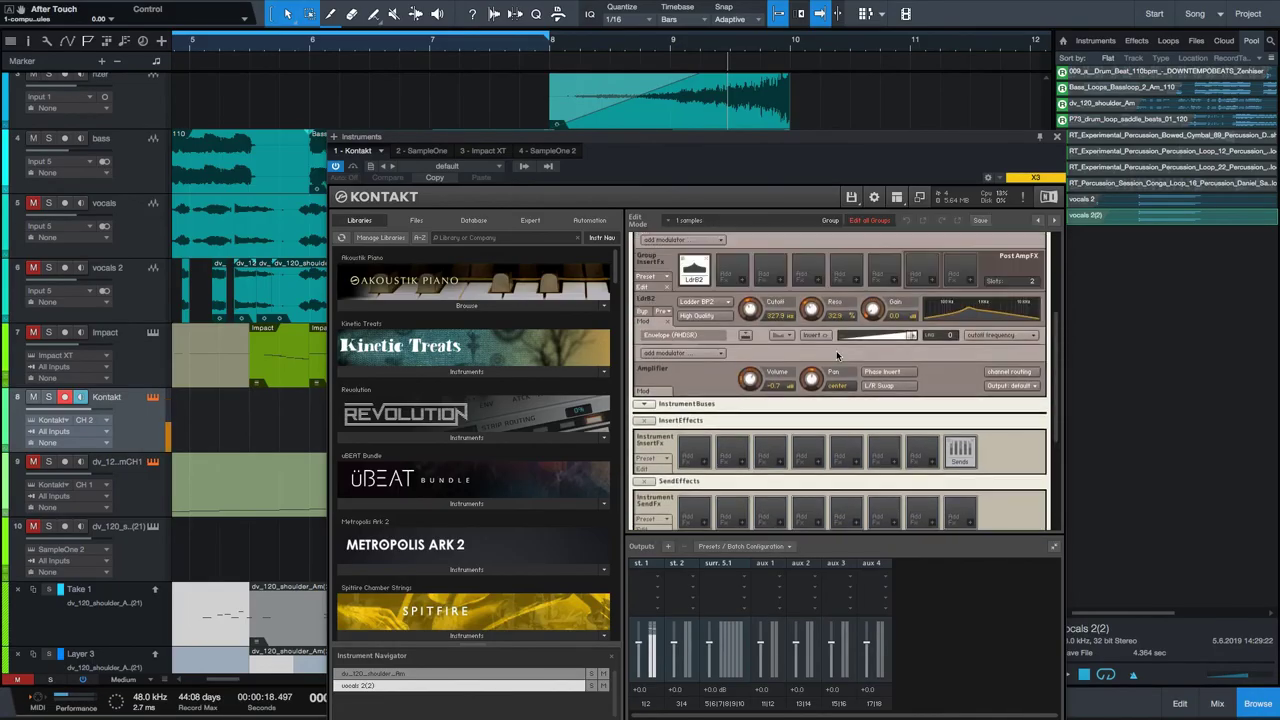
{"action": "scroll", "coordinate": [835, 360], "scroll_direction": "up", "scroll_amount": 1}
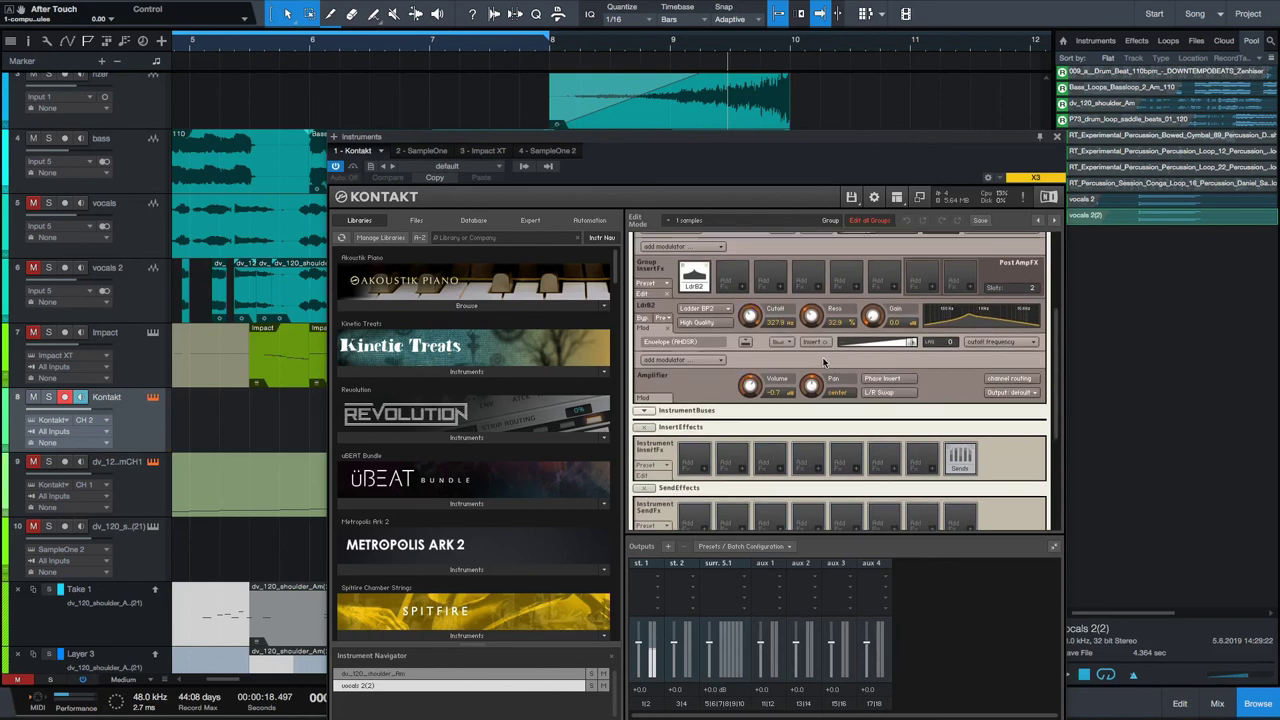